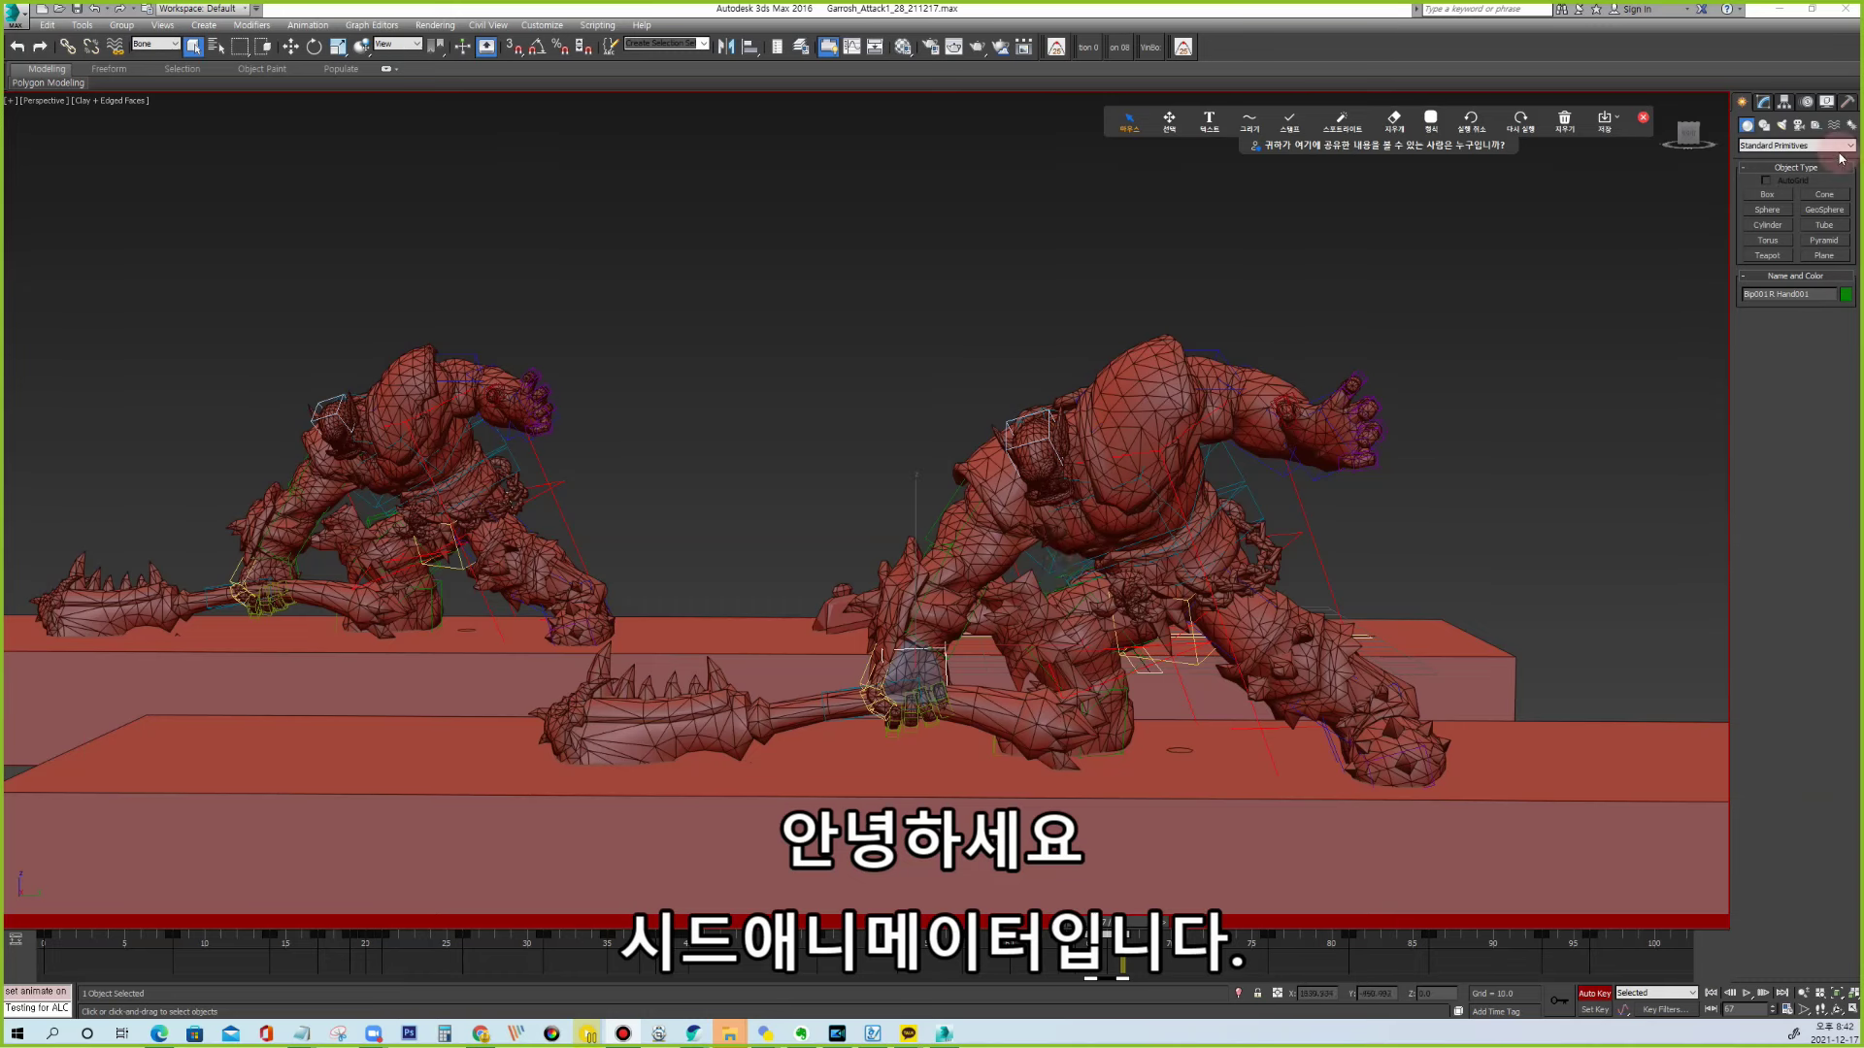
Select a spine bone to show the Biped motion rollouts, then select the Bip002 COM.
{"action": "left_click", "coordinate": [1809, 102]}
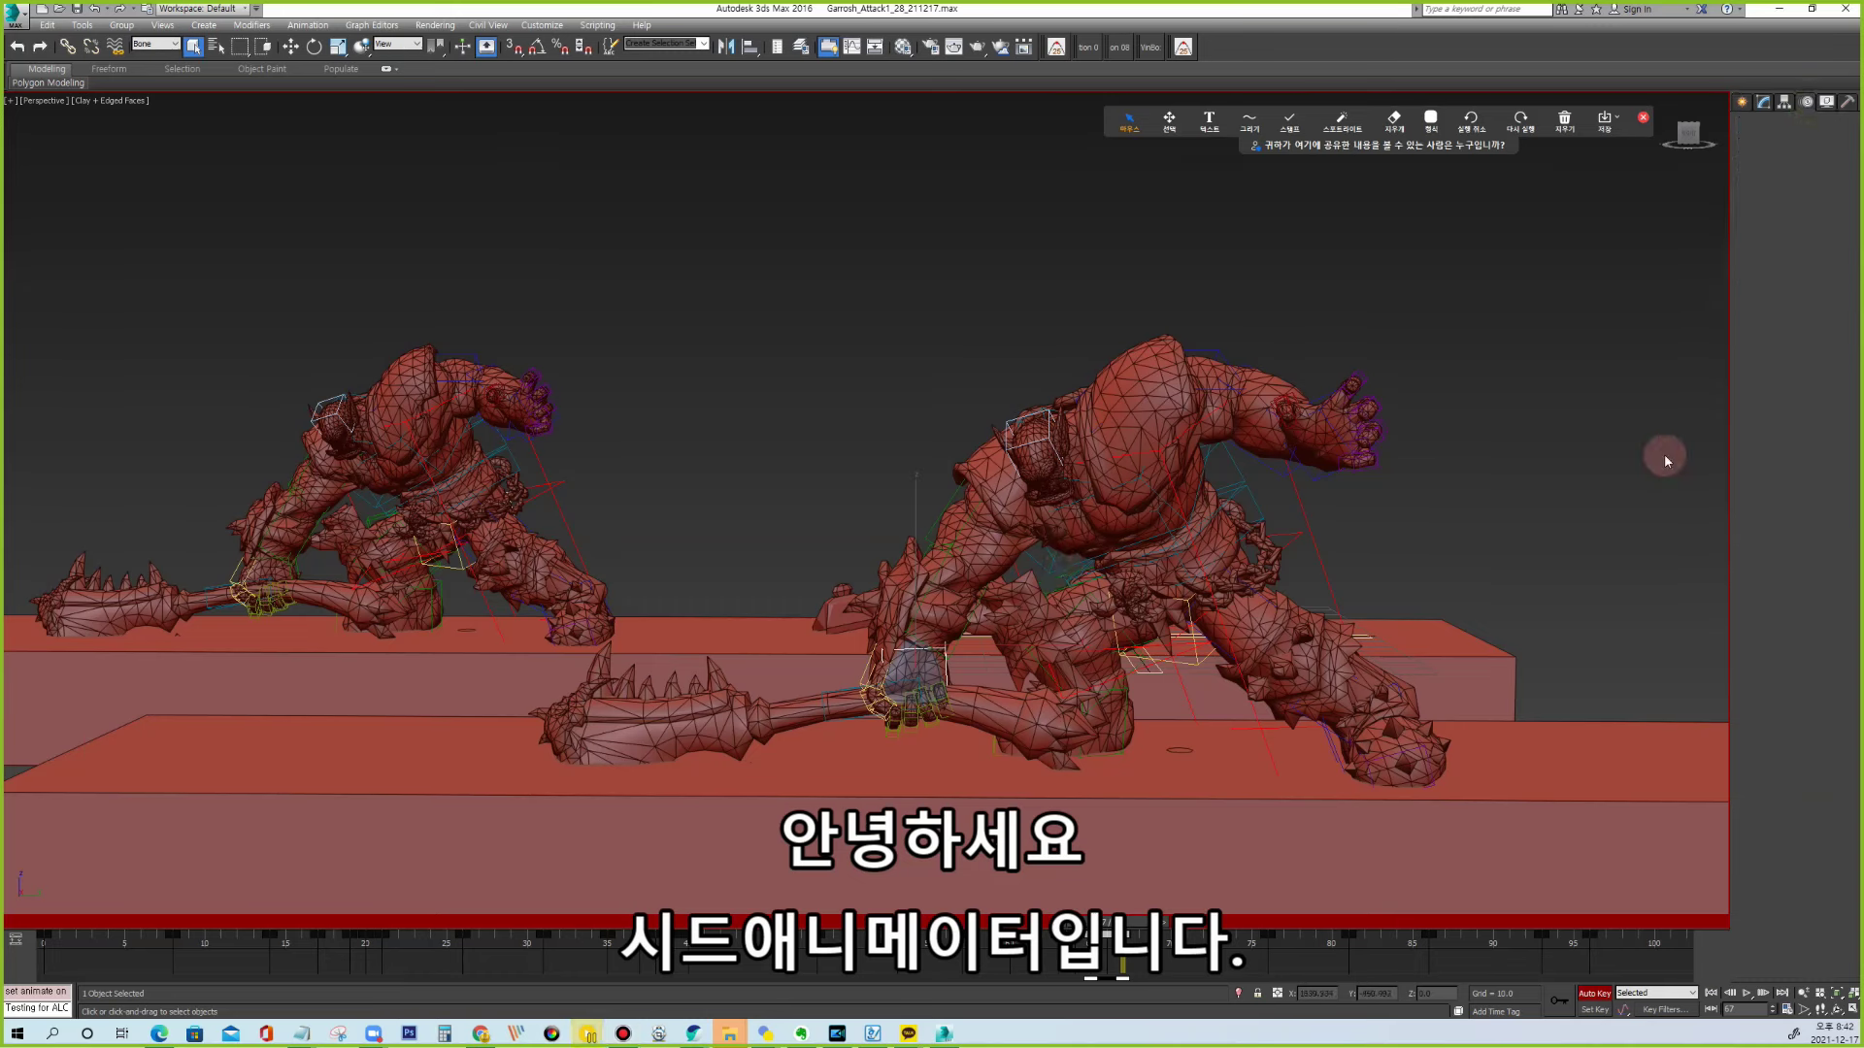
{"action": "left_click", "coordinate": [1260, 516]}
{"action": "left_click", "coordinate": [1803, 346]}
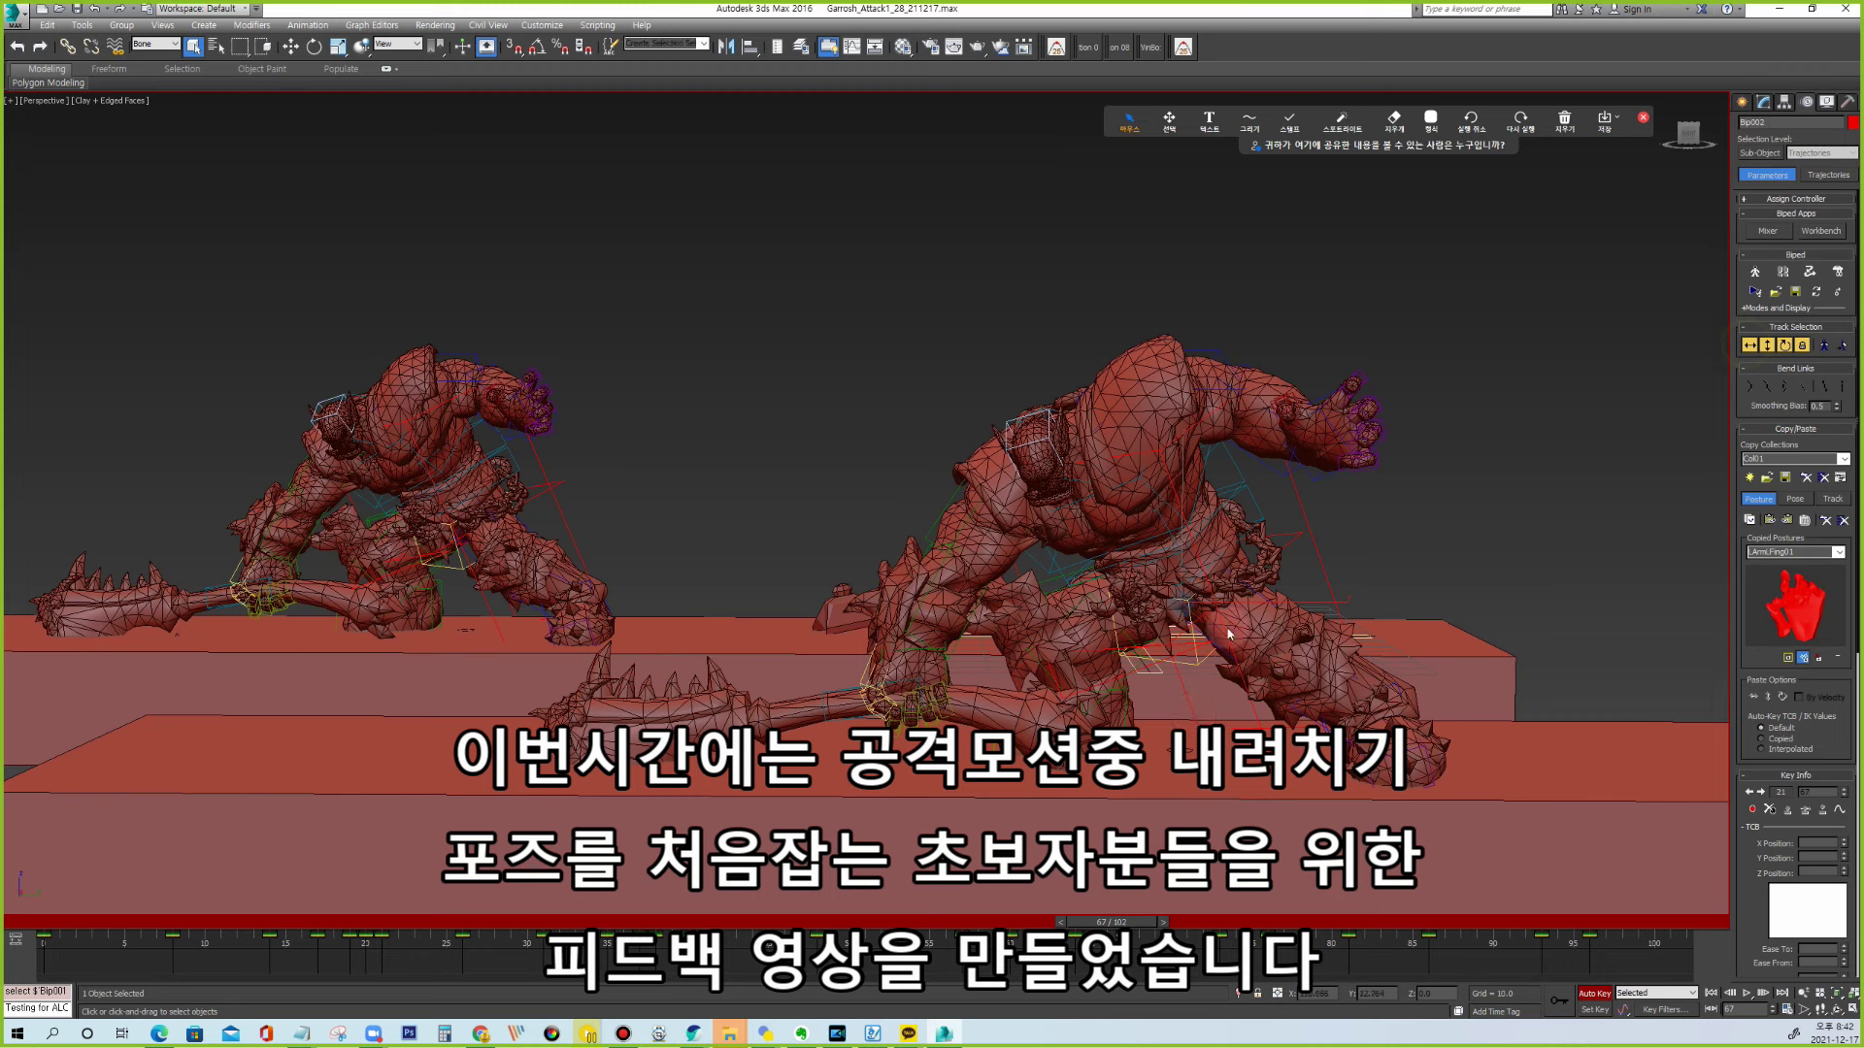
Move the COM up and right, bend the left calf about 27° in Local, then shift the COM again.
{"action": "key", "text": "w"}
{"action": "mouse_move", "coordinate": [1231, 548]}
{"action": "left_mouse_down"}
{"action": "mouse_move", "coordinate": [1308, 512]}
{"action": "mouse_move", "coordinate": [1313, 537]}
{"action": "left_mouse_up"}
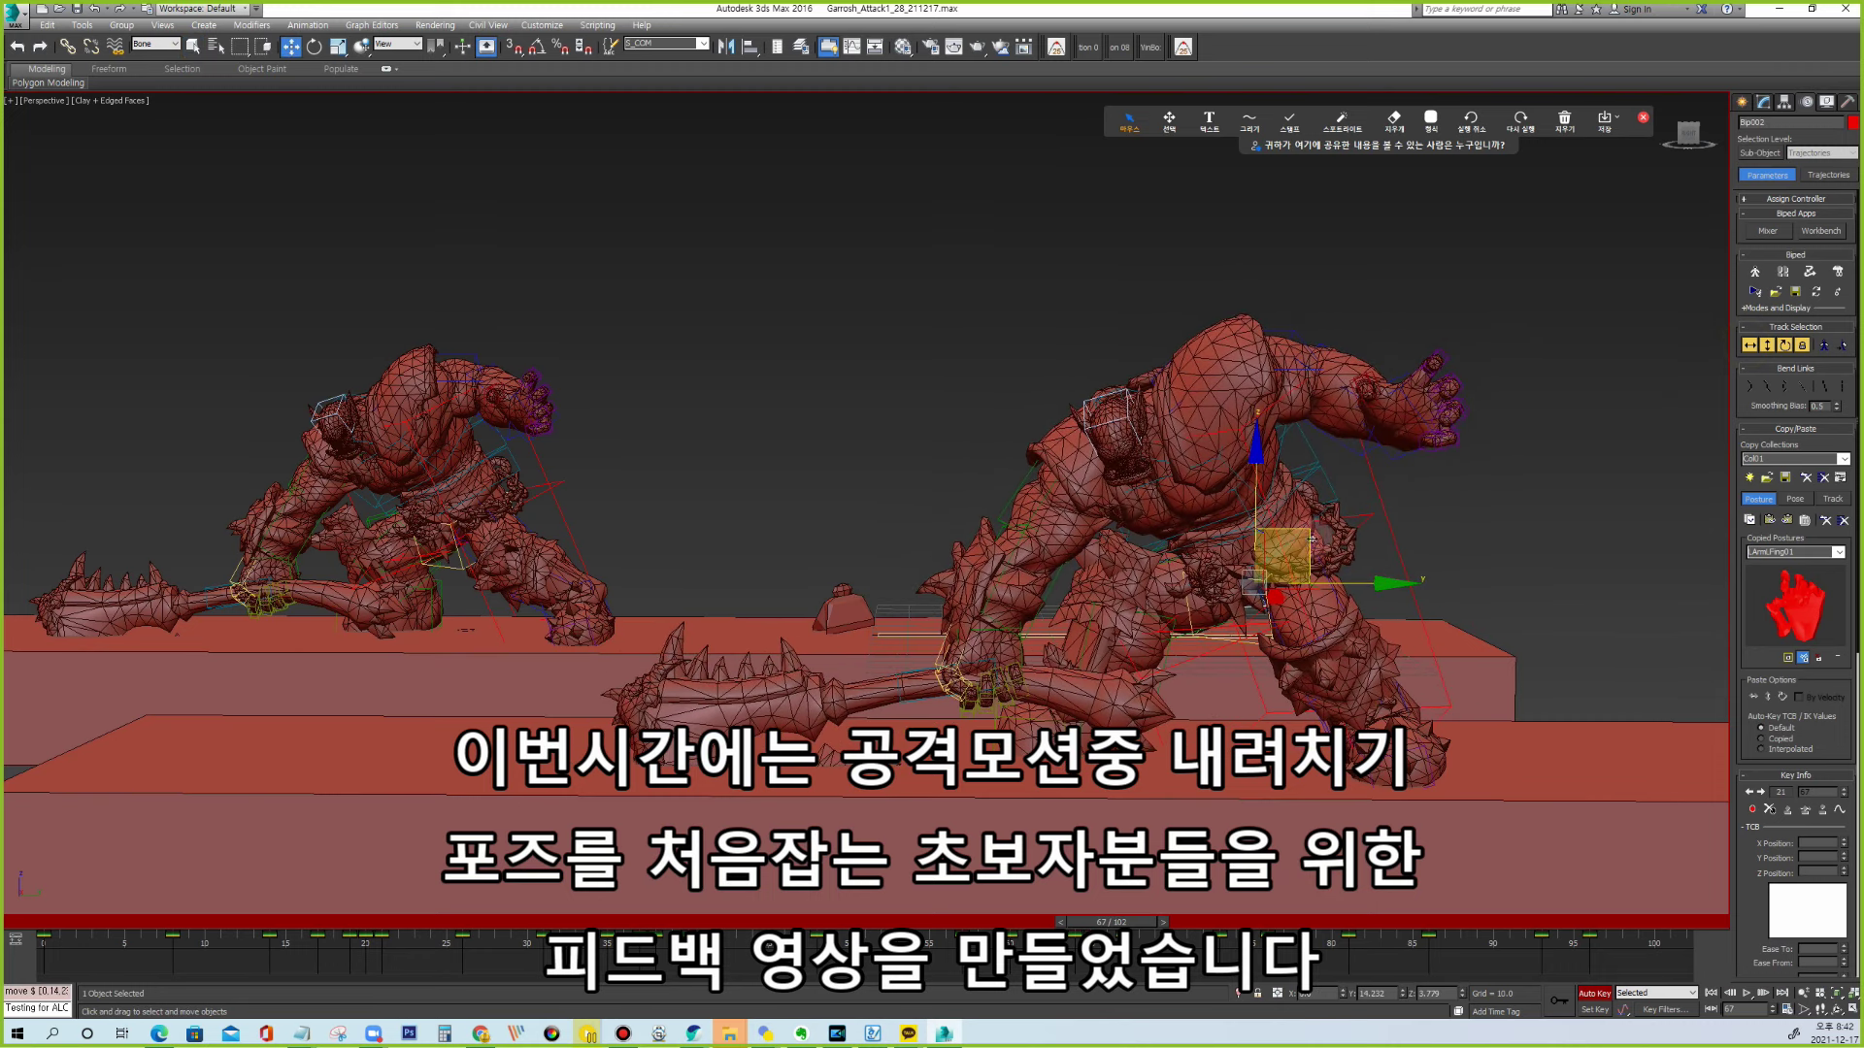
{"action": "left_click", "coordinate": [1388, 689]}
{"action": "key", "text": "e"}
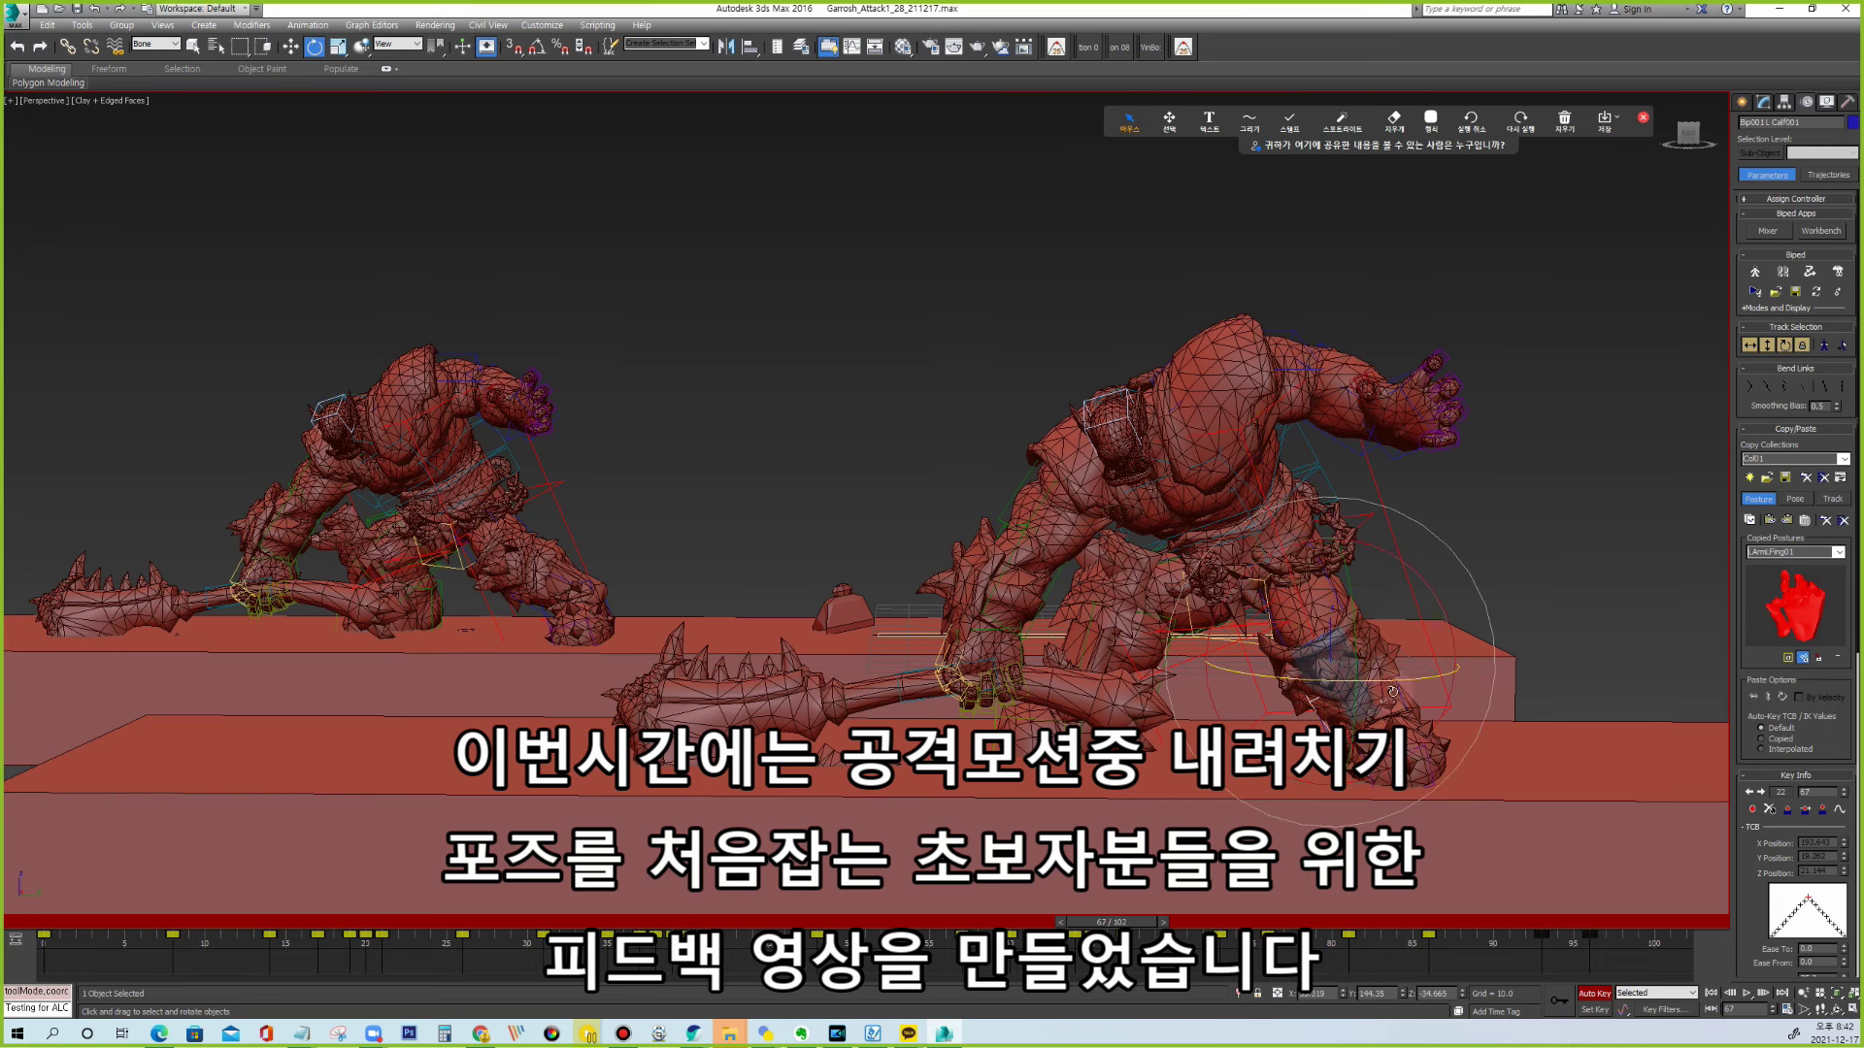
{"action": "right_click", "coordinate": [1365, 684]}
{"action": "left_click", "coordinate": [1388, 719]}
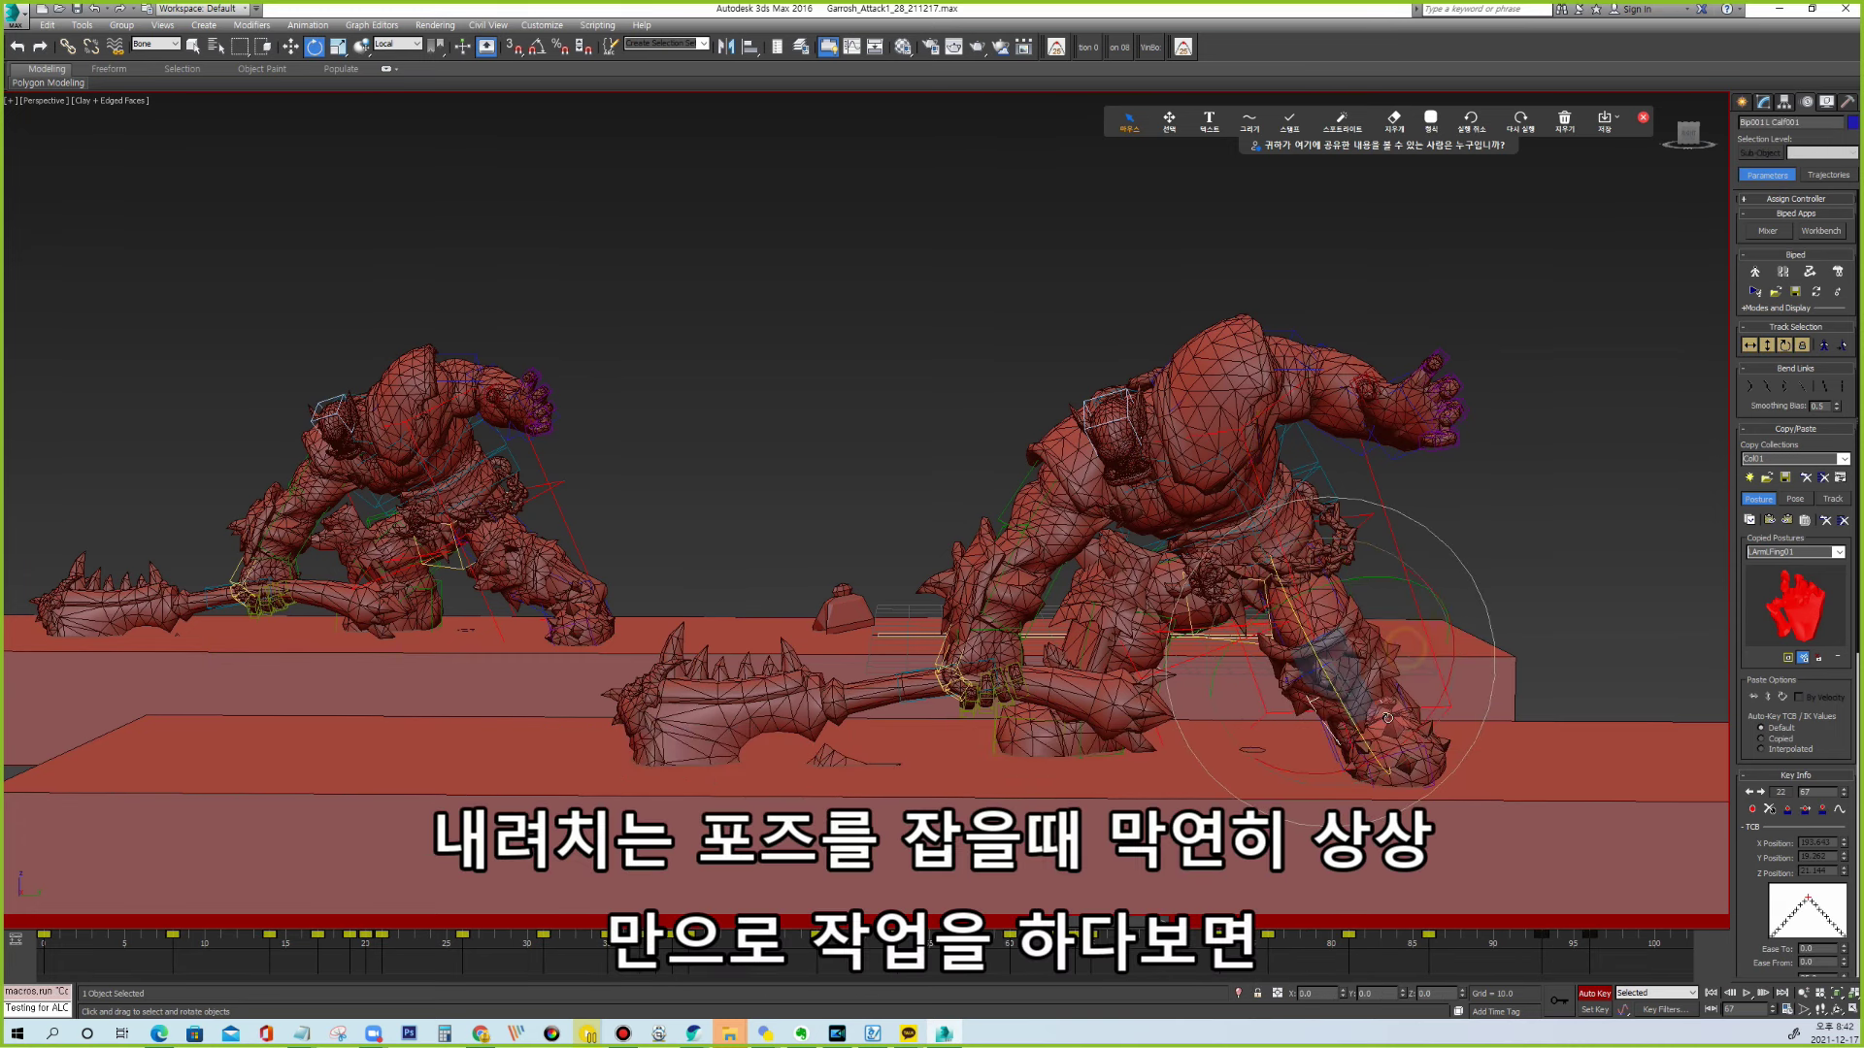
{"action": "mouse_move", "coordinate": [1420, 722]}
{"action": "left_mouse_down"}
{"action": "mouse_move", "coordinate": [1445, 689]}
{"action": "mouse_move", "coordinate": [1432, 670]}
{"action": "left_mouse_up"}
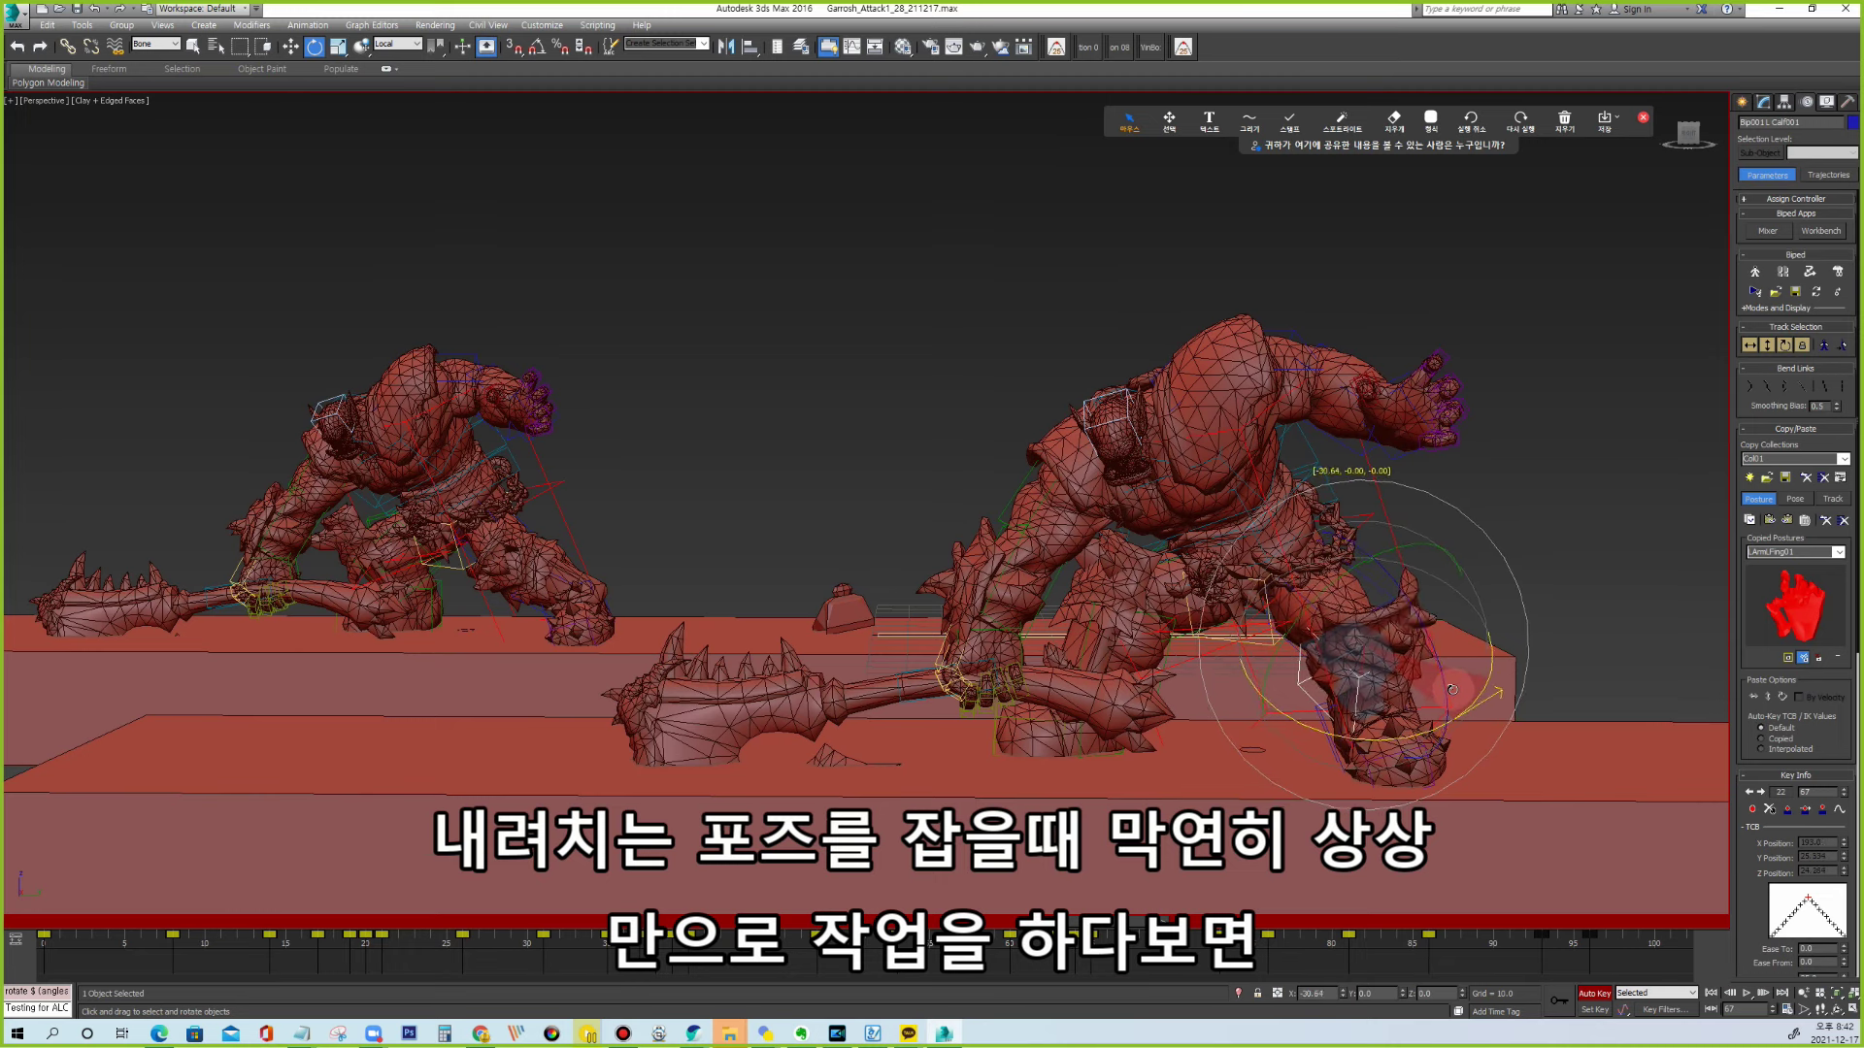
{"action": "left_click", "coordinate": [1767, 346]}
{"action": "mouse_move", "coordinate": [1301, 529]}
{"action": "left_mouse_down"}
{"action": "mouse_move", "coordinate": [1336, 525]}
{"action": "mouse_move", "coordinate": [1299, 531]}
{"action": "left_mouse_up"}
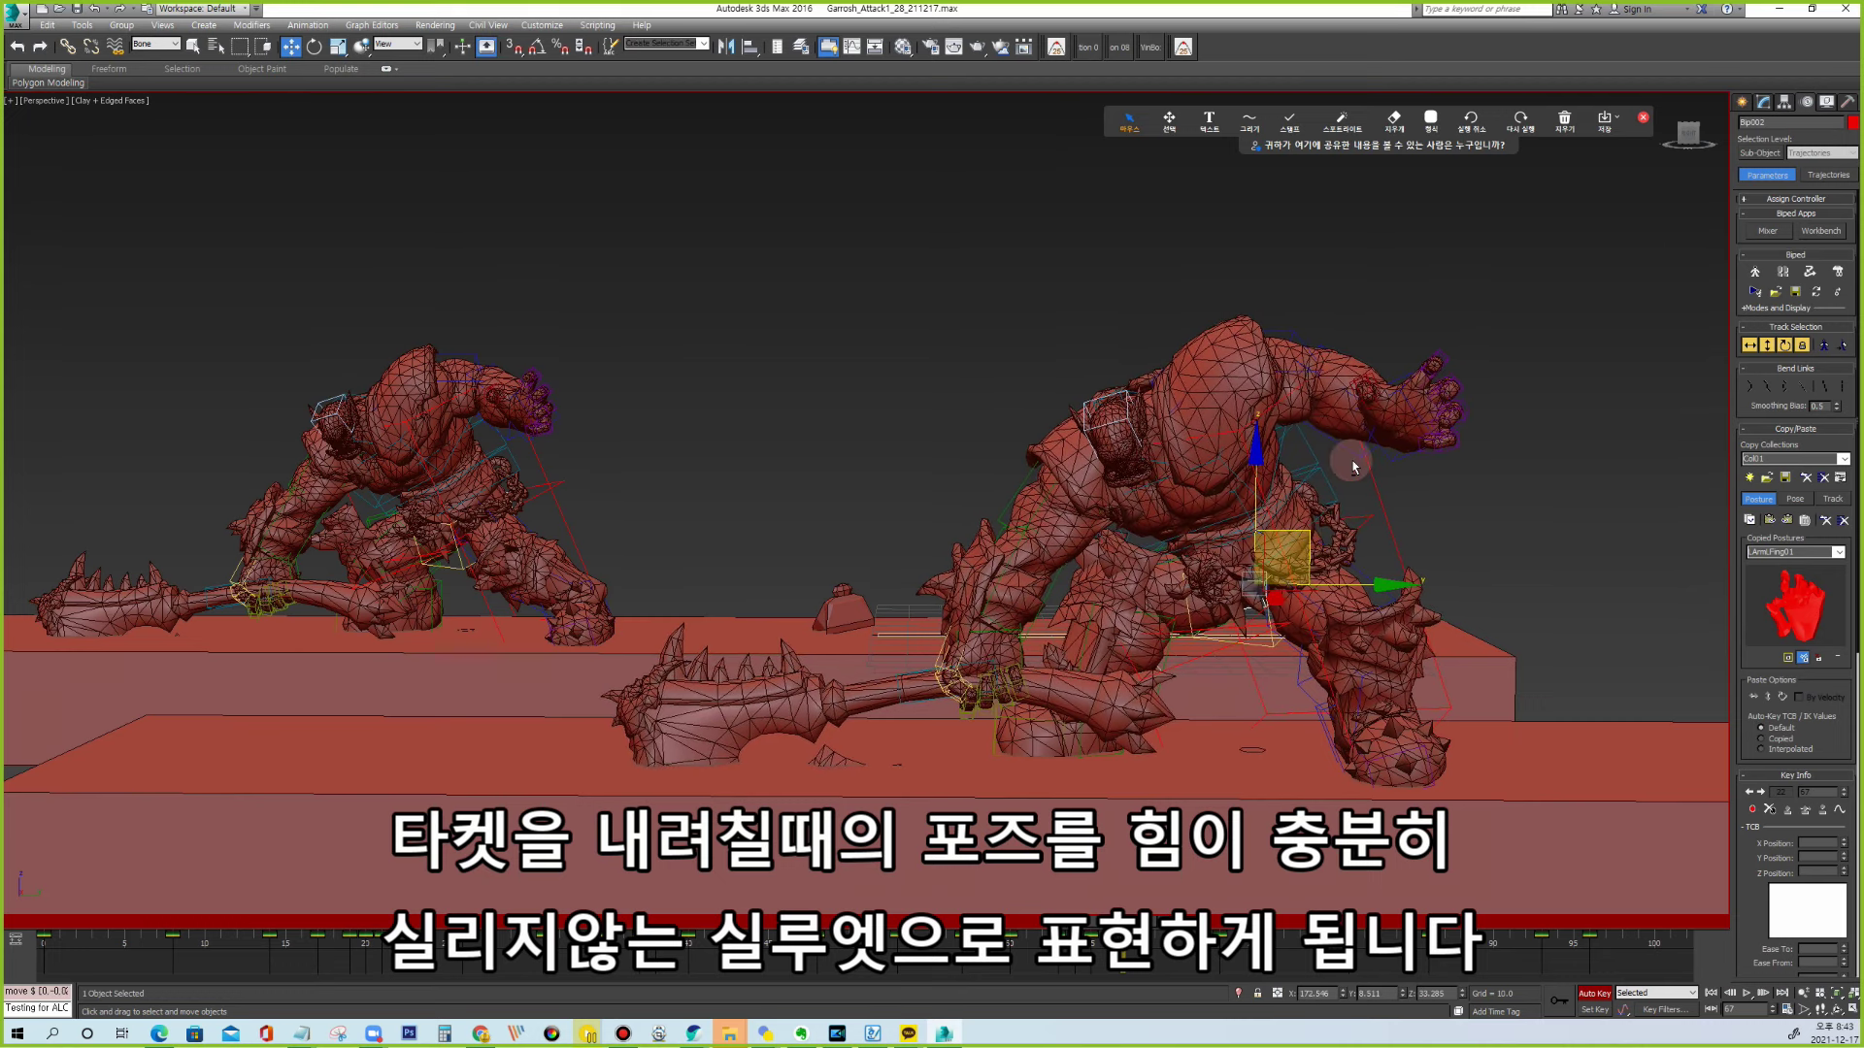
From behind the character, nudge the COM and slide the right foot outward along X.
{"action": "middle_click_drag", "start_coordinate": [1355, 467], "coordinate": [1100, 533], "text": "alt"}
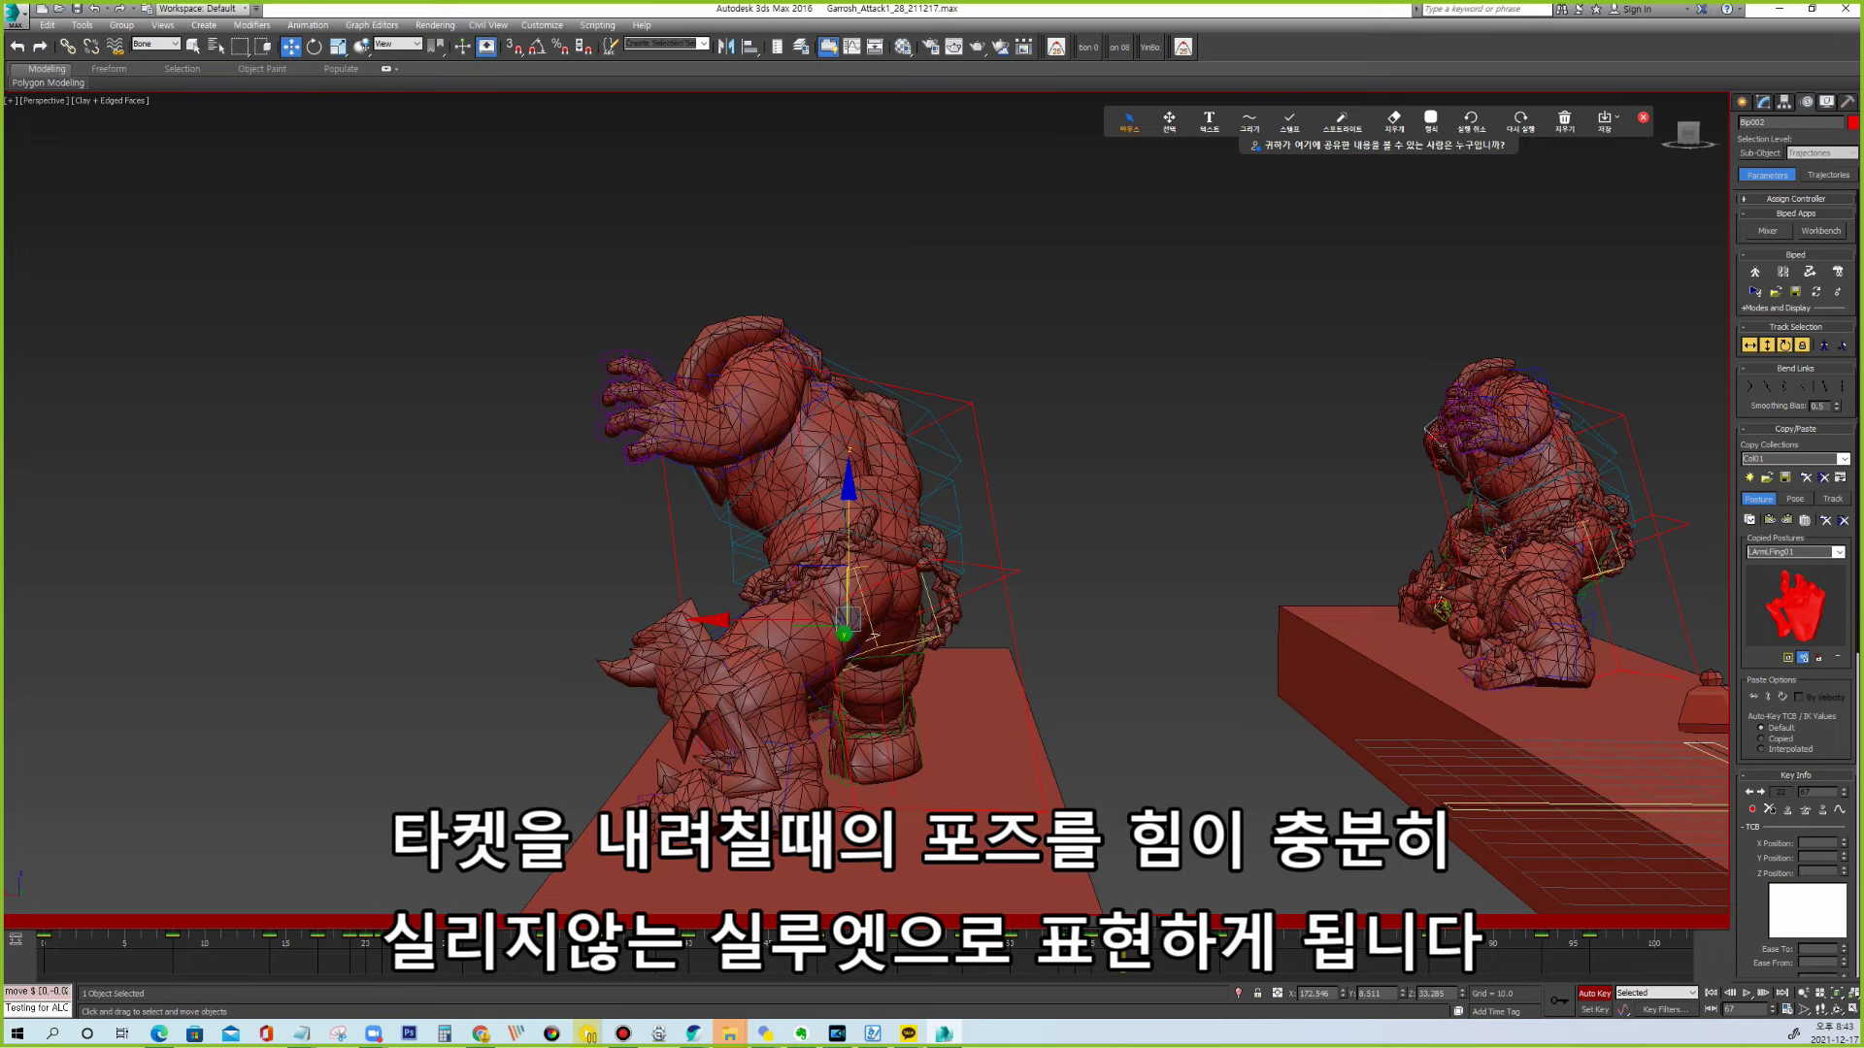
{"action": "left_click_drag", "start_coordinate": [818, 566], "coordinate": [816, 566]}
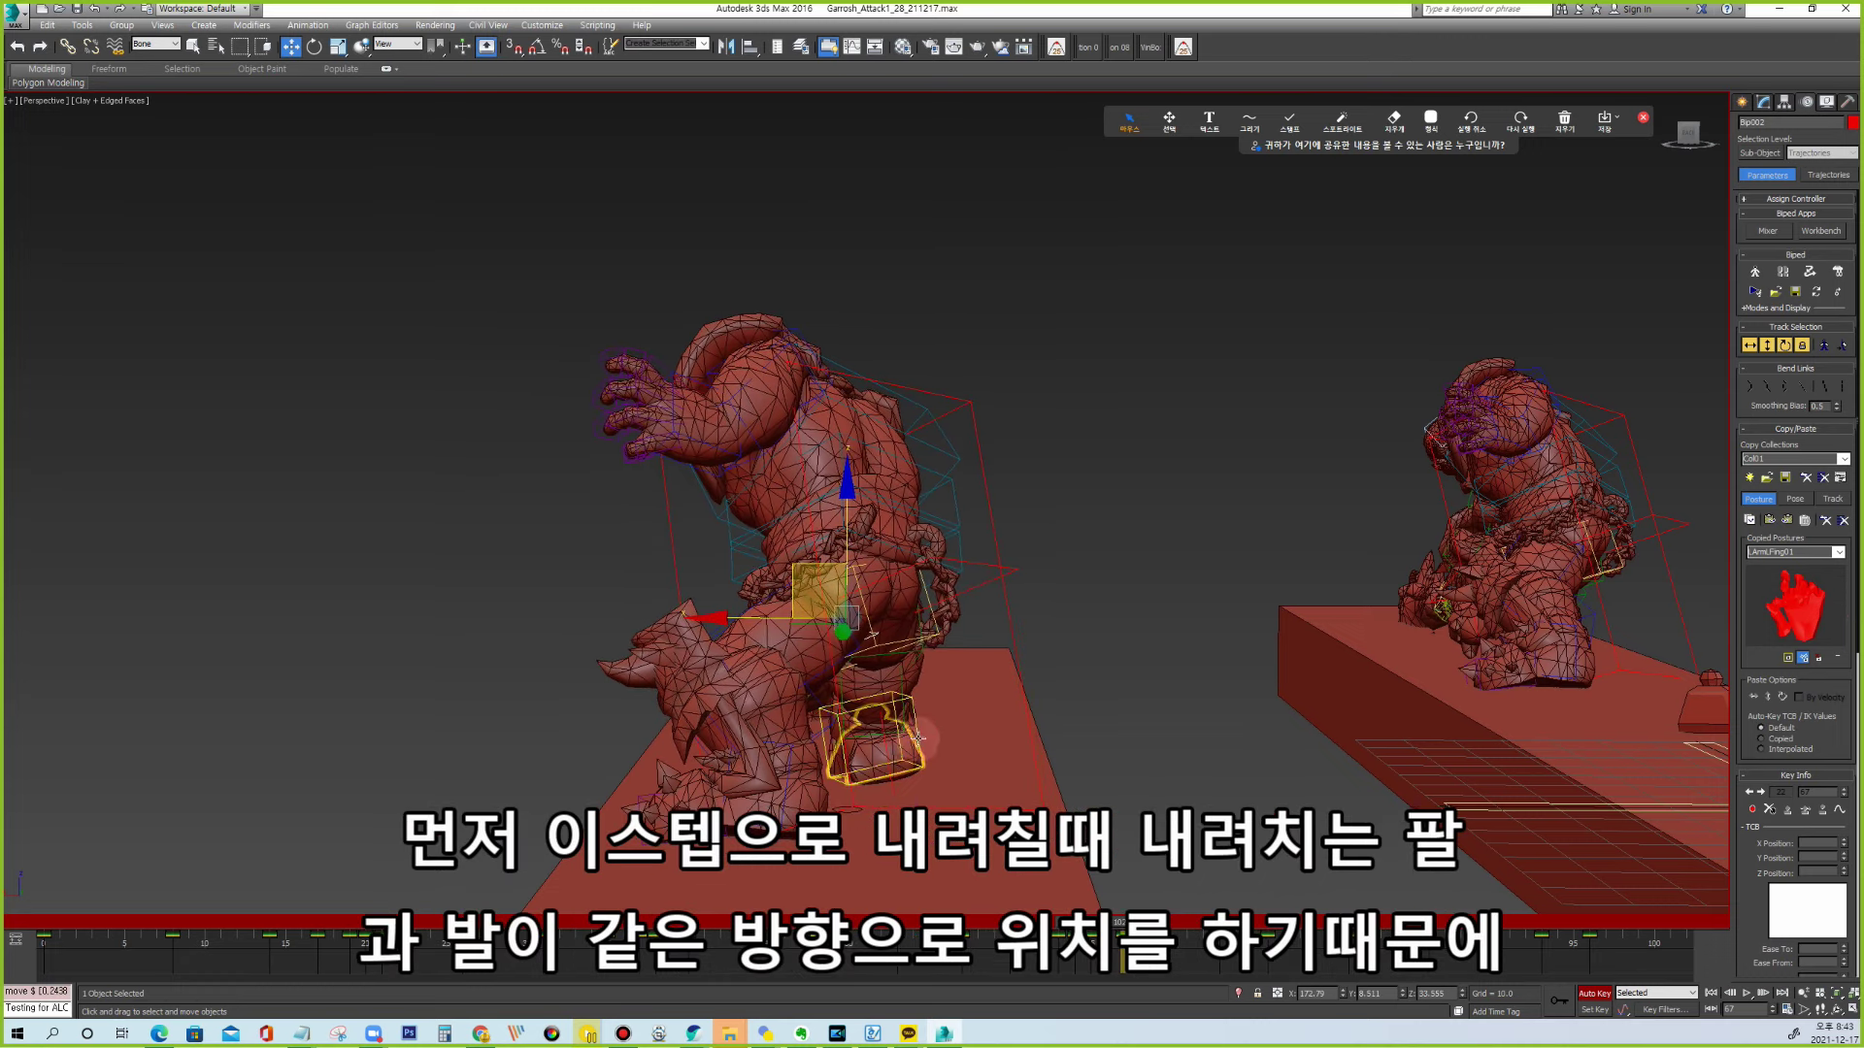
{"action": "left_click", "coordinate": [856, 744]}
{"action": "left_click_drag", "start_coordinate": [767, 716], "coordinate": [826, 716]}
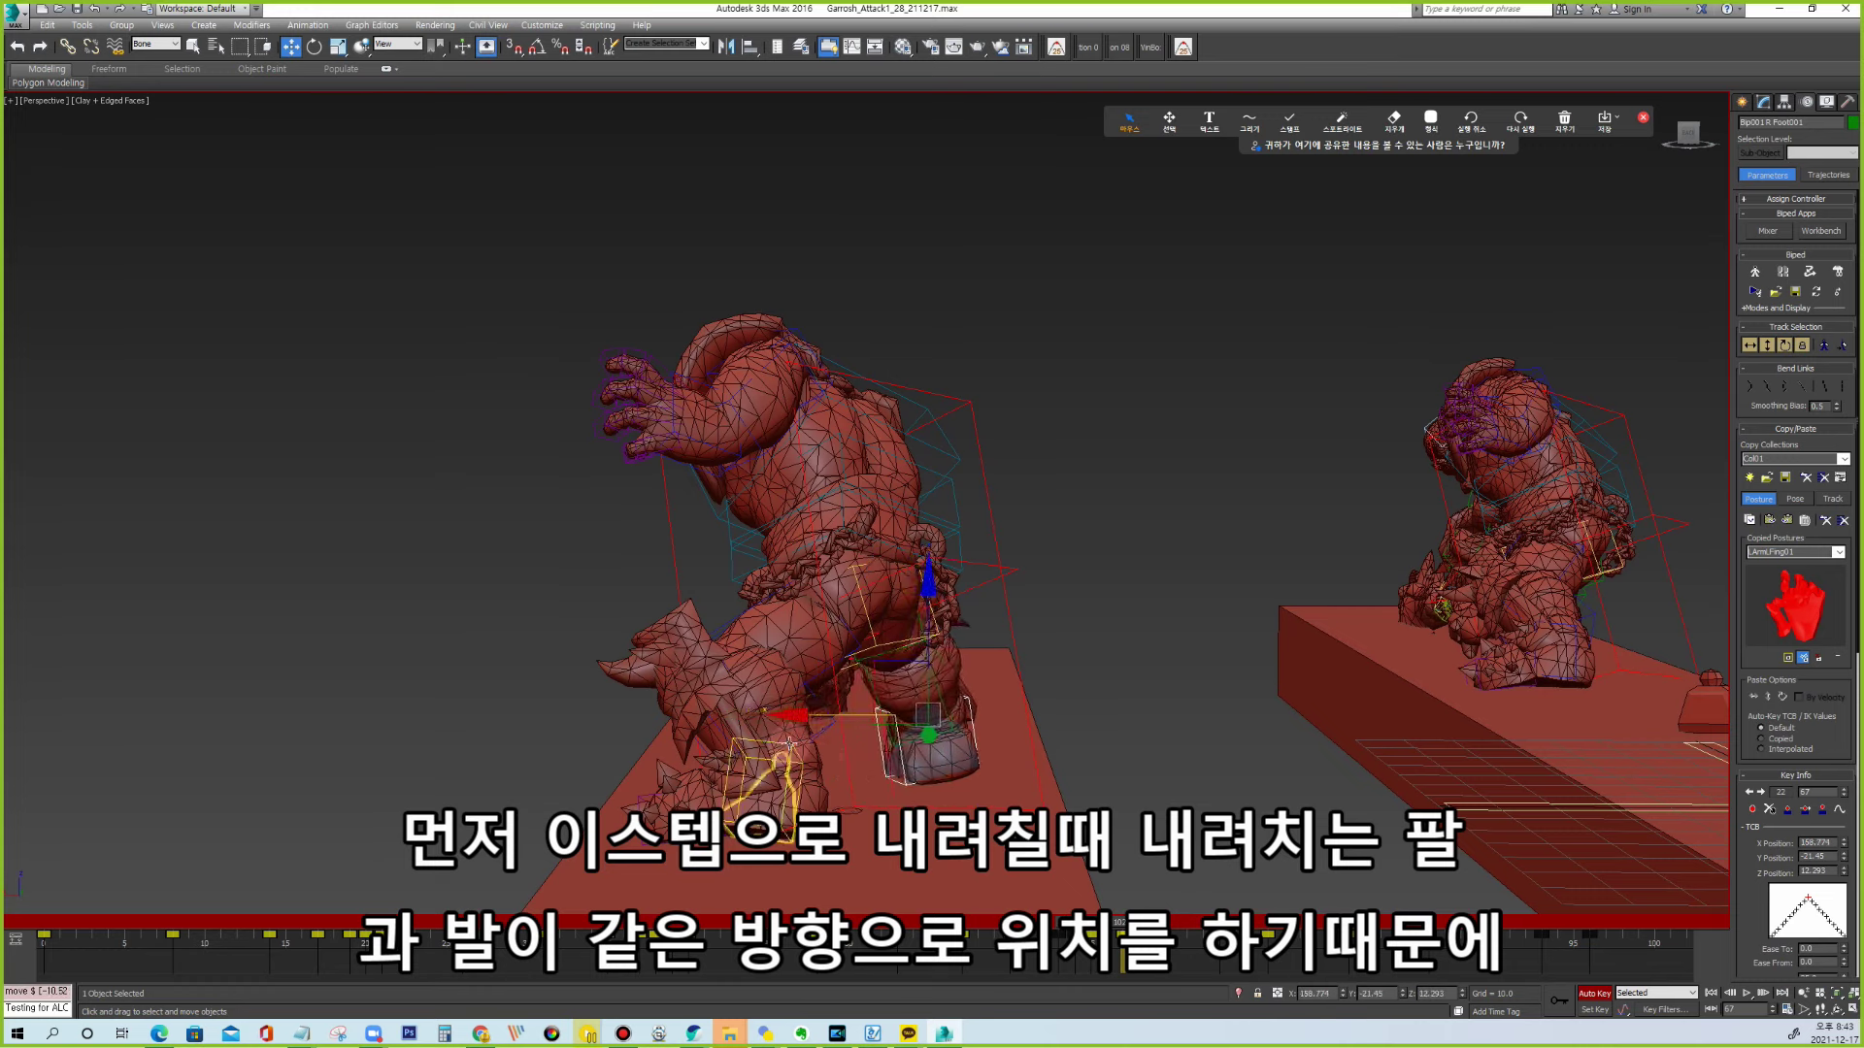
Rotate the left foot and shift the left toe and foot to the left.
{"action": "left_click", "coordinate": [789, 743]}
{"action": "key", "text": "e"}
{"action": "left_click_drag", "start_coordinate": [782, 673], "coordinate": [763, 710]}
{"action": "left_click", "coordinate": [695, 740]}
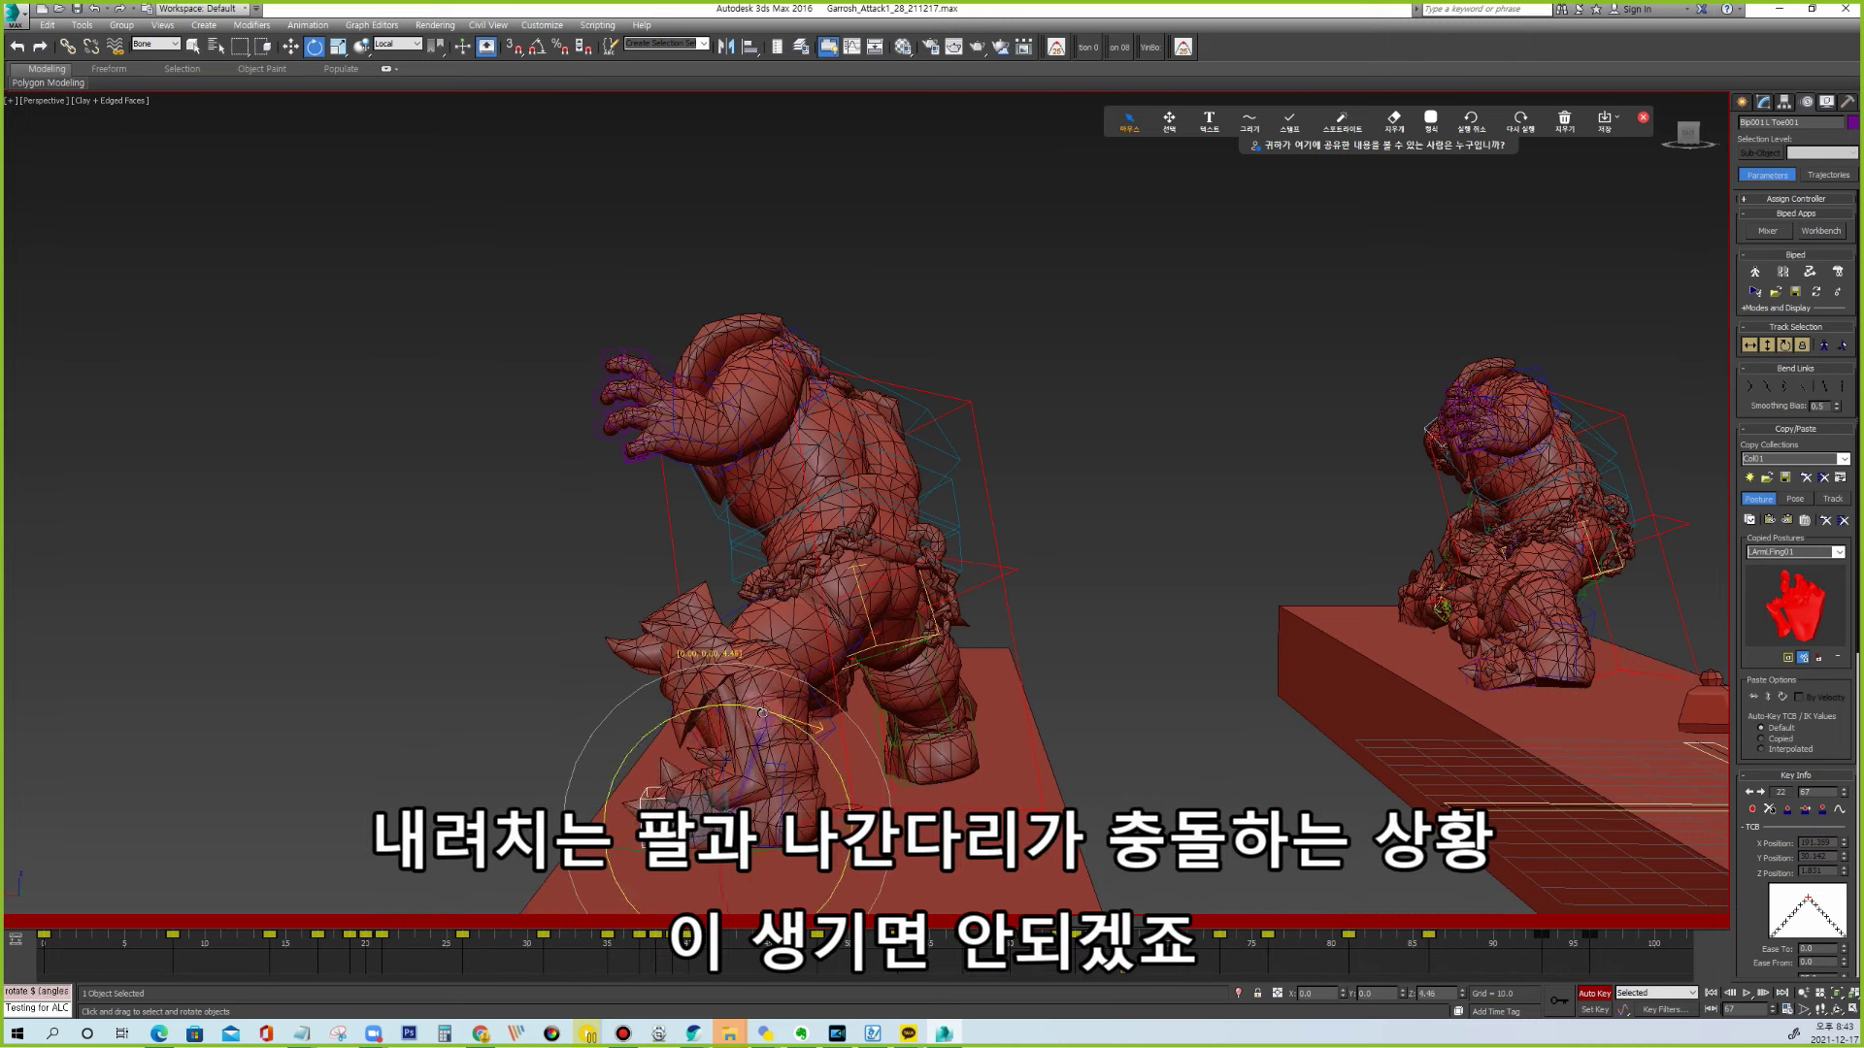
{"action": "key", "text": "w"}
{"action": "left_click_drag", "start_coordinate": [632, 824], "coordinate": [610, 827]}
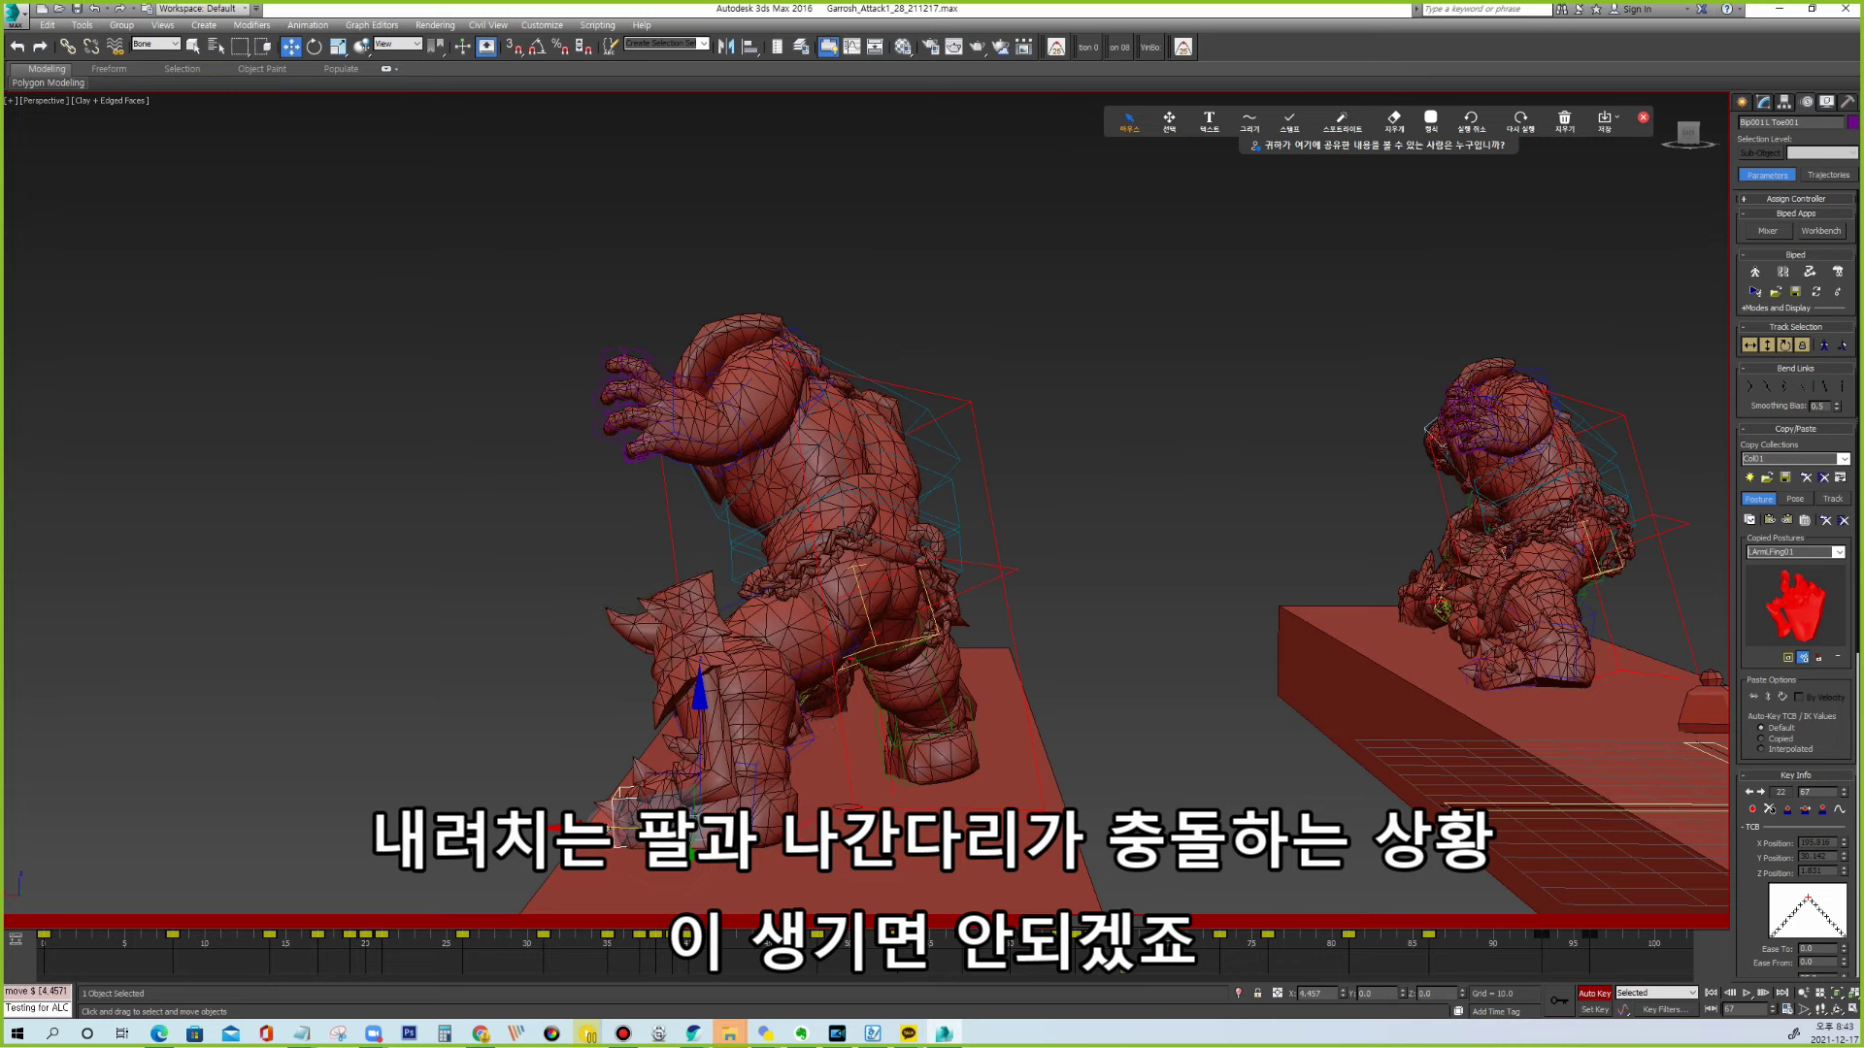
Rotate the right foot in Local axes and nudge it slightly along Y.
{"action": "left_click", "coordinate": [902, 782]}
{"action": "key", "text": "e"}
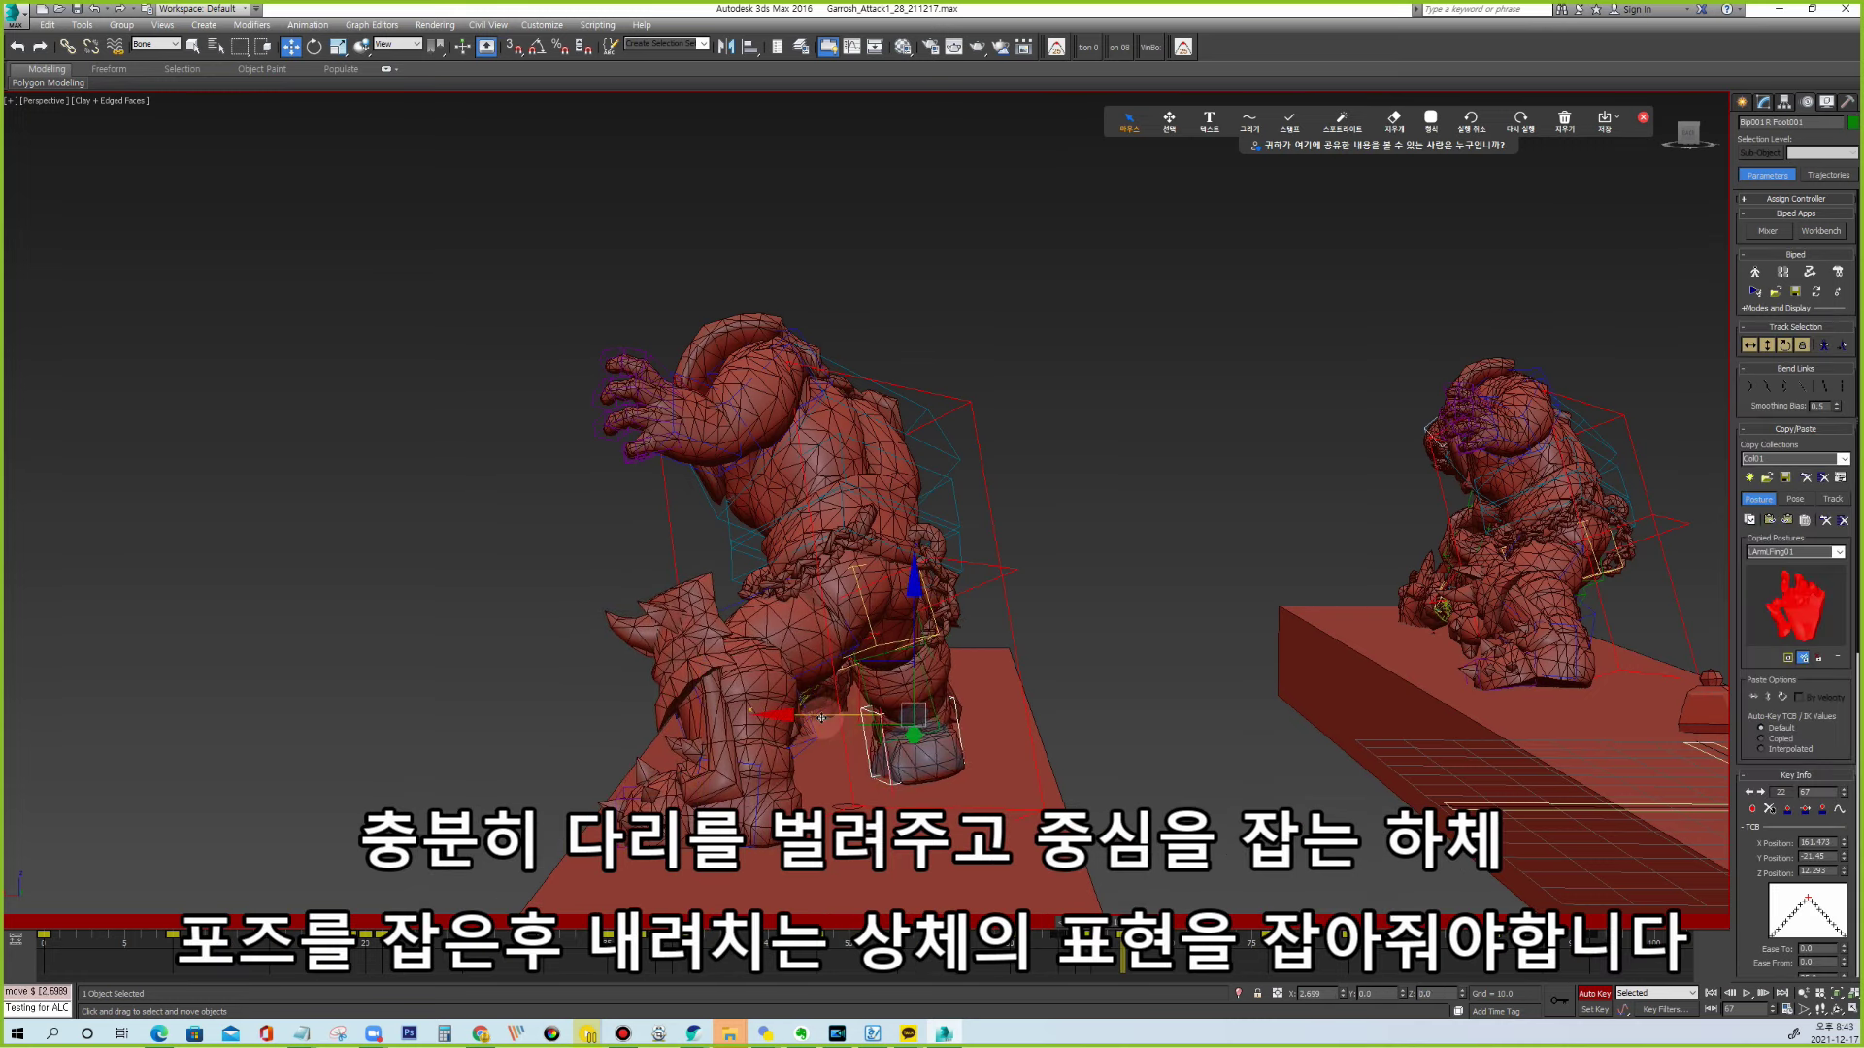
{"action": "left_click_drag", "start_coordinate": [859, 607], "coordinate": [915, 652]}
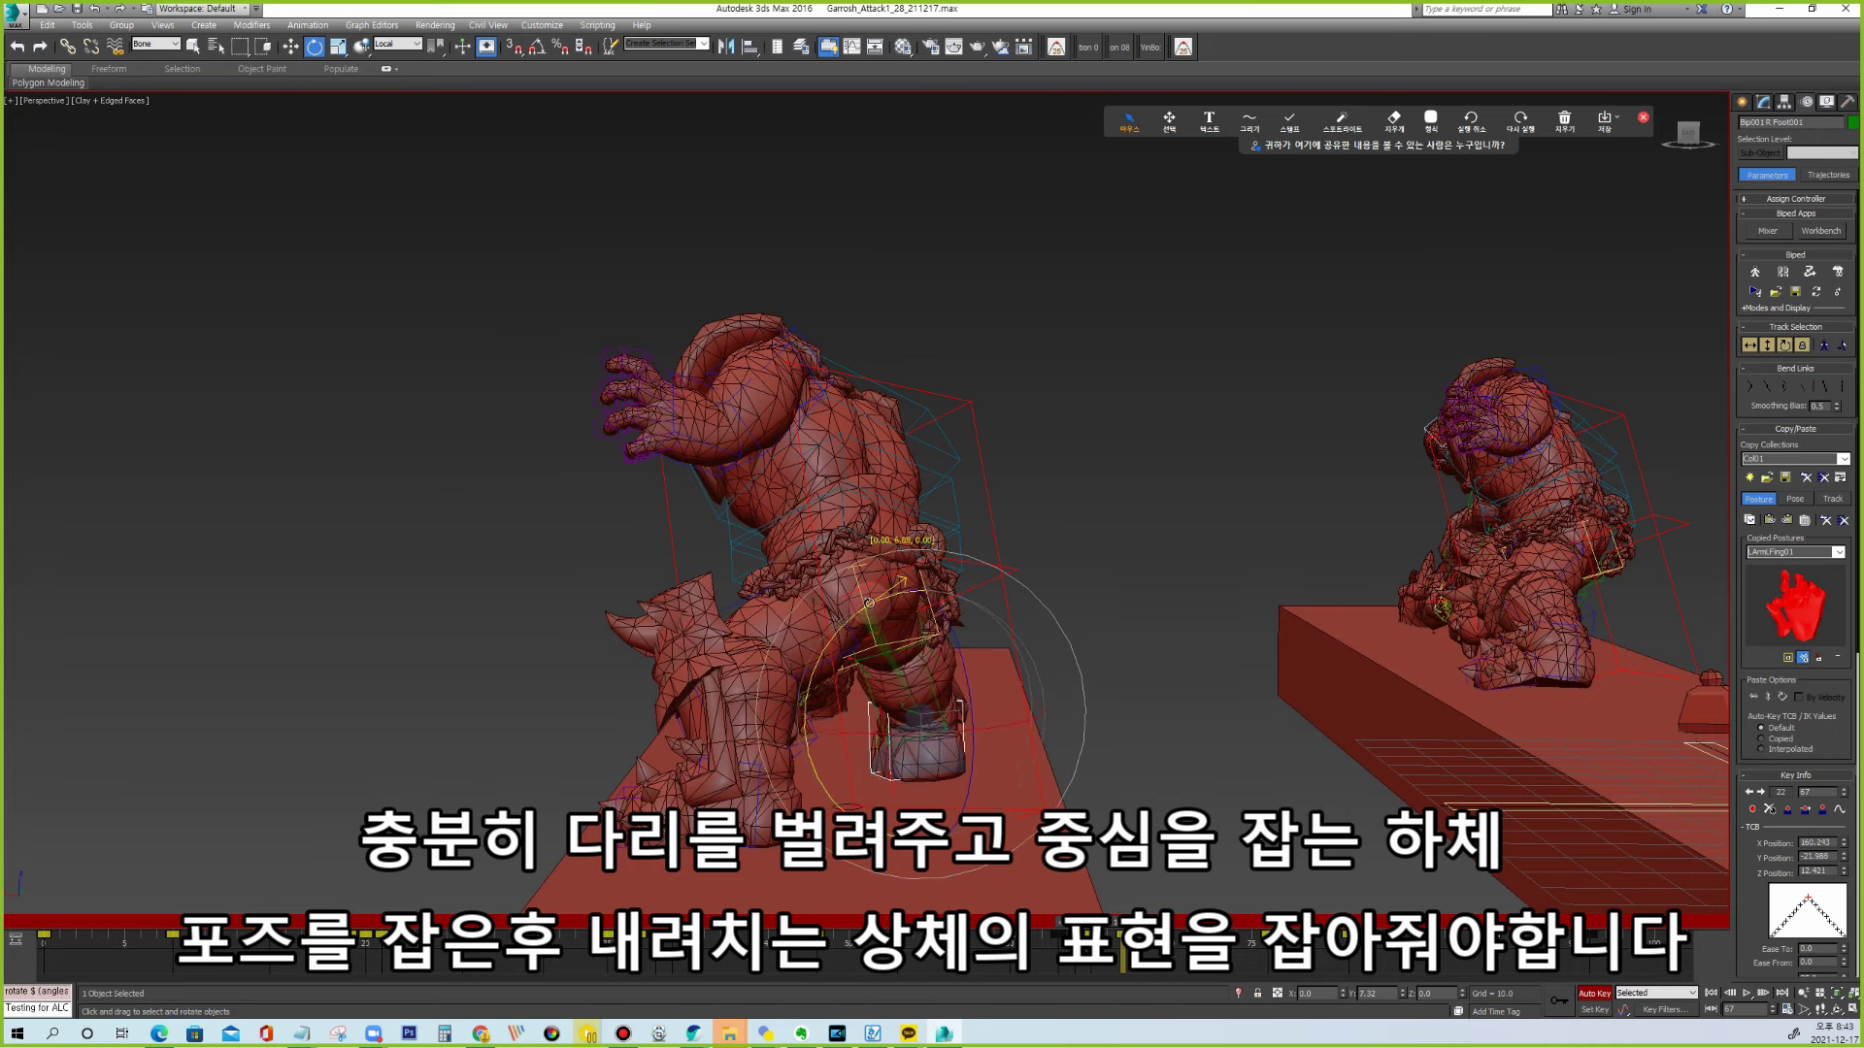
{"action": "mouse_move", "coordinate": [916, 655]}
{"action": "middle_mouse_down", "text": "alt"}
{"action": "mouse_move", "coordinate": [971, 612]}
{"action": "mouse_move", "coordinate": [551, 709]}
{"action": "middle_mouse_up", "text": "alt"}
{"action": "key", "text": "w"}
{"action": "left_click_drag", "start_coordinate": [551, 709], "coordinate": [556, 709]}
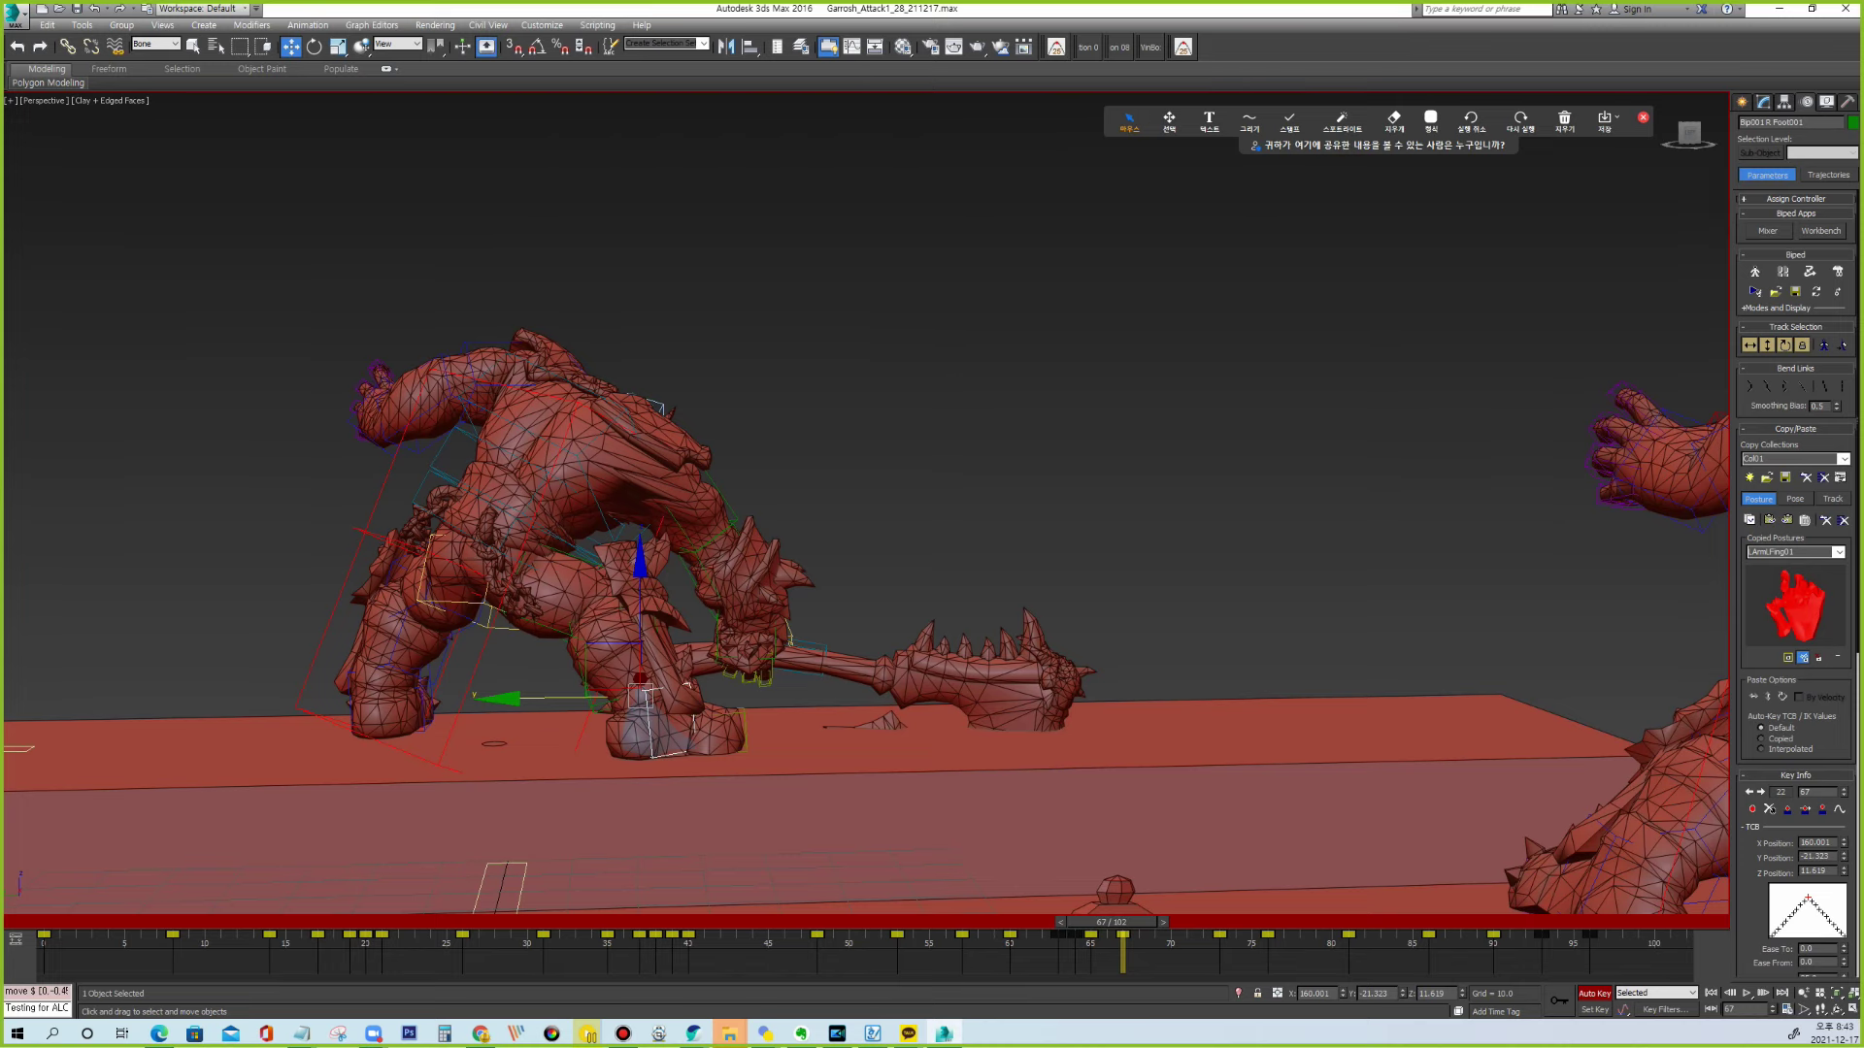
Rotate L Calf001 24.45° on X and L Foot001 9.83° on Y, then twist Spine003.
{"action": "mouse_move", "coordinate": [241, 499]}
{"action": "middle_mouse_down", "text": "alt"}
{"action": "mouse_move", "coordinate": [836, 470]}
{"action": "mouse_move", "coordinate": [1110, 482]}
{"action": "middle_mouse_up", "text": "alt"}
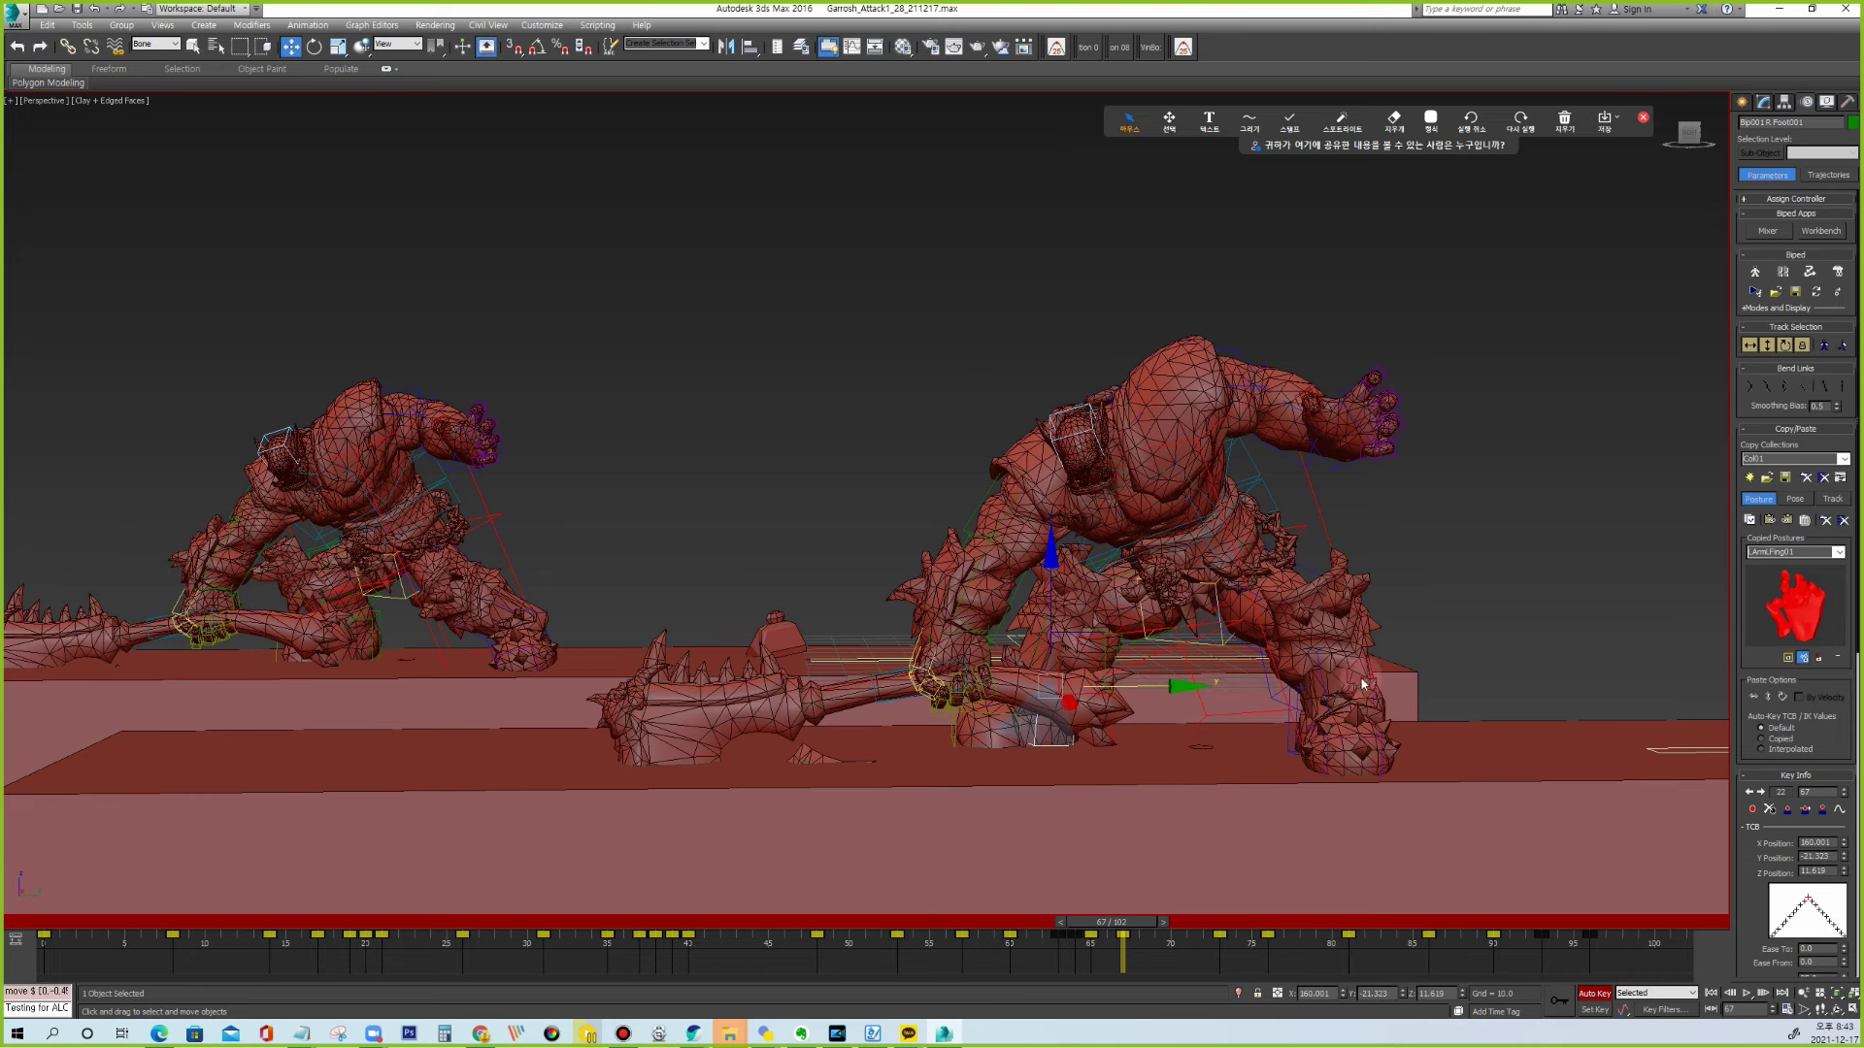
{"action": "key", "text": "e"}
{"action": "left_click", "coordinate": [1326, 665]}
{"action": "left_click_drag", "start_coordinate": [1327, 666], "coordinate": [1332, 708]}
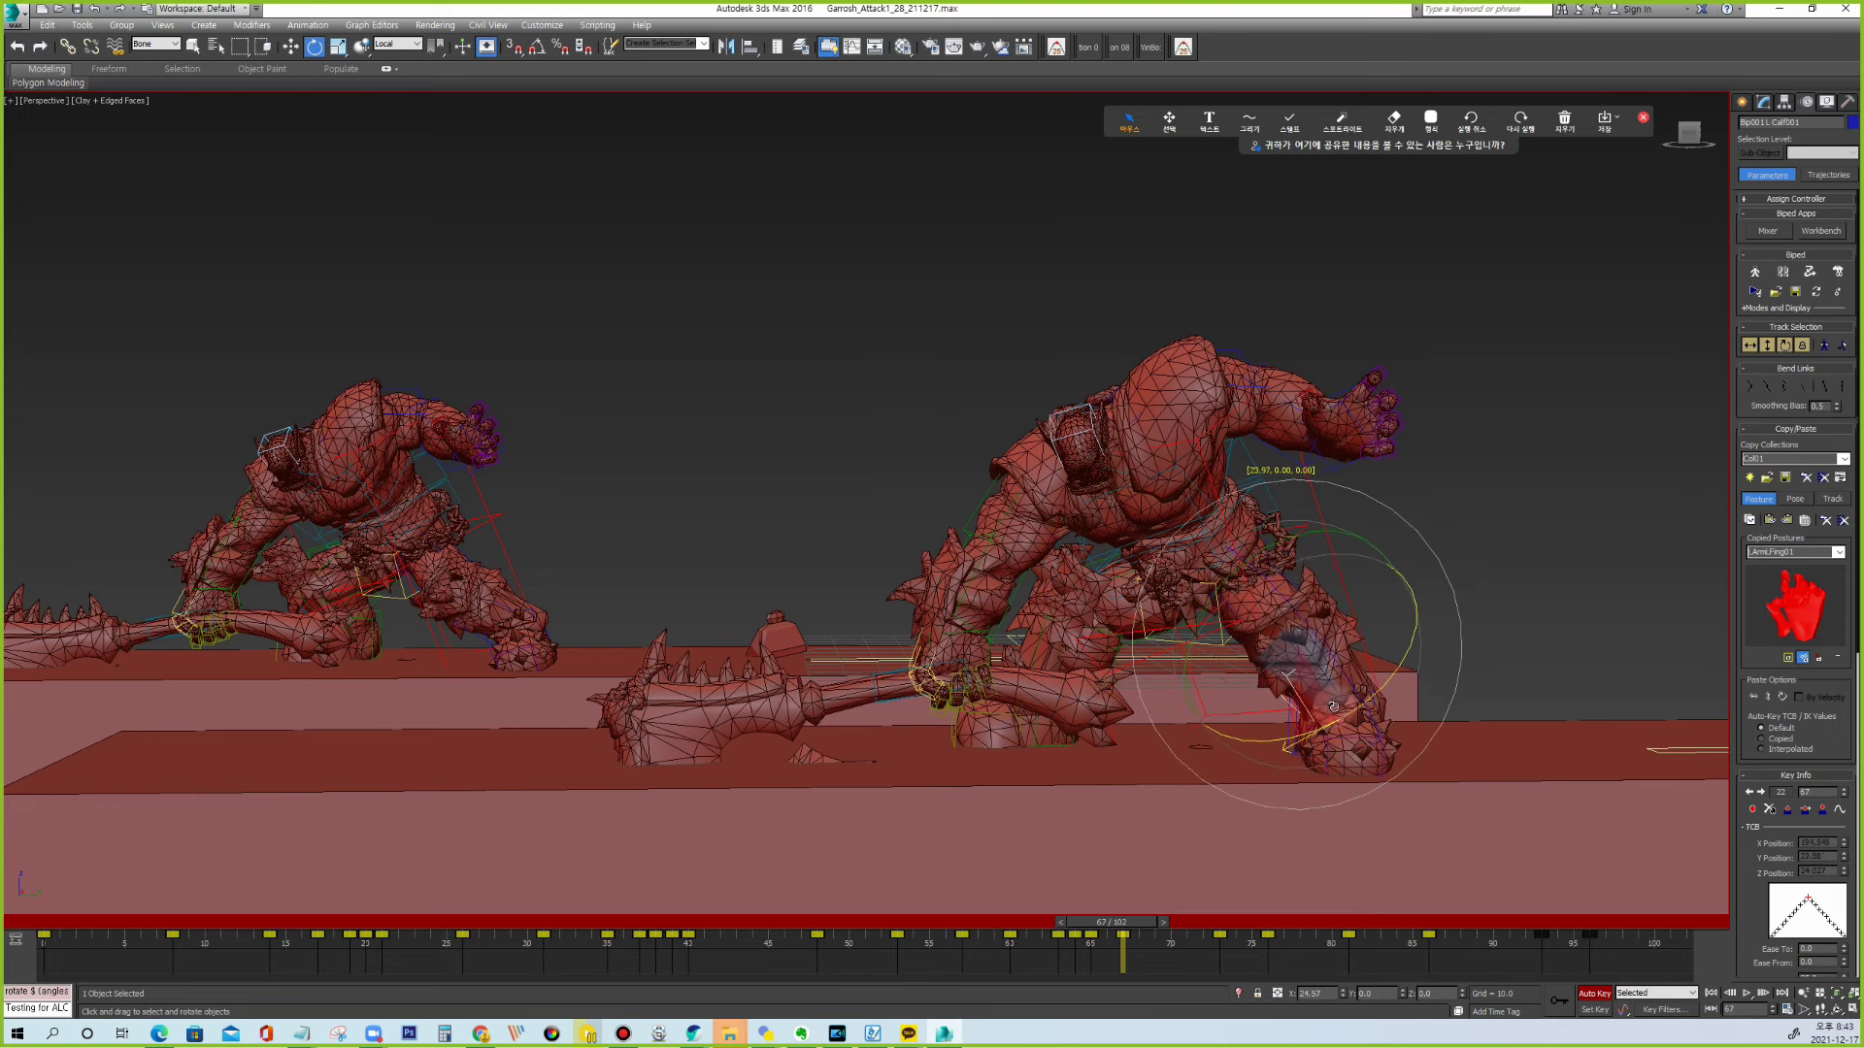
{"action": "left_click", "coordinate": [1338, 738]}
{"action": "left_click_drag", "start_coordinate": [1297, 579], "coordinate": [1283, 585]}
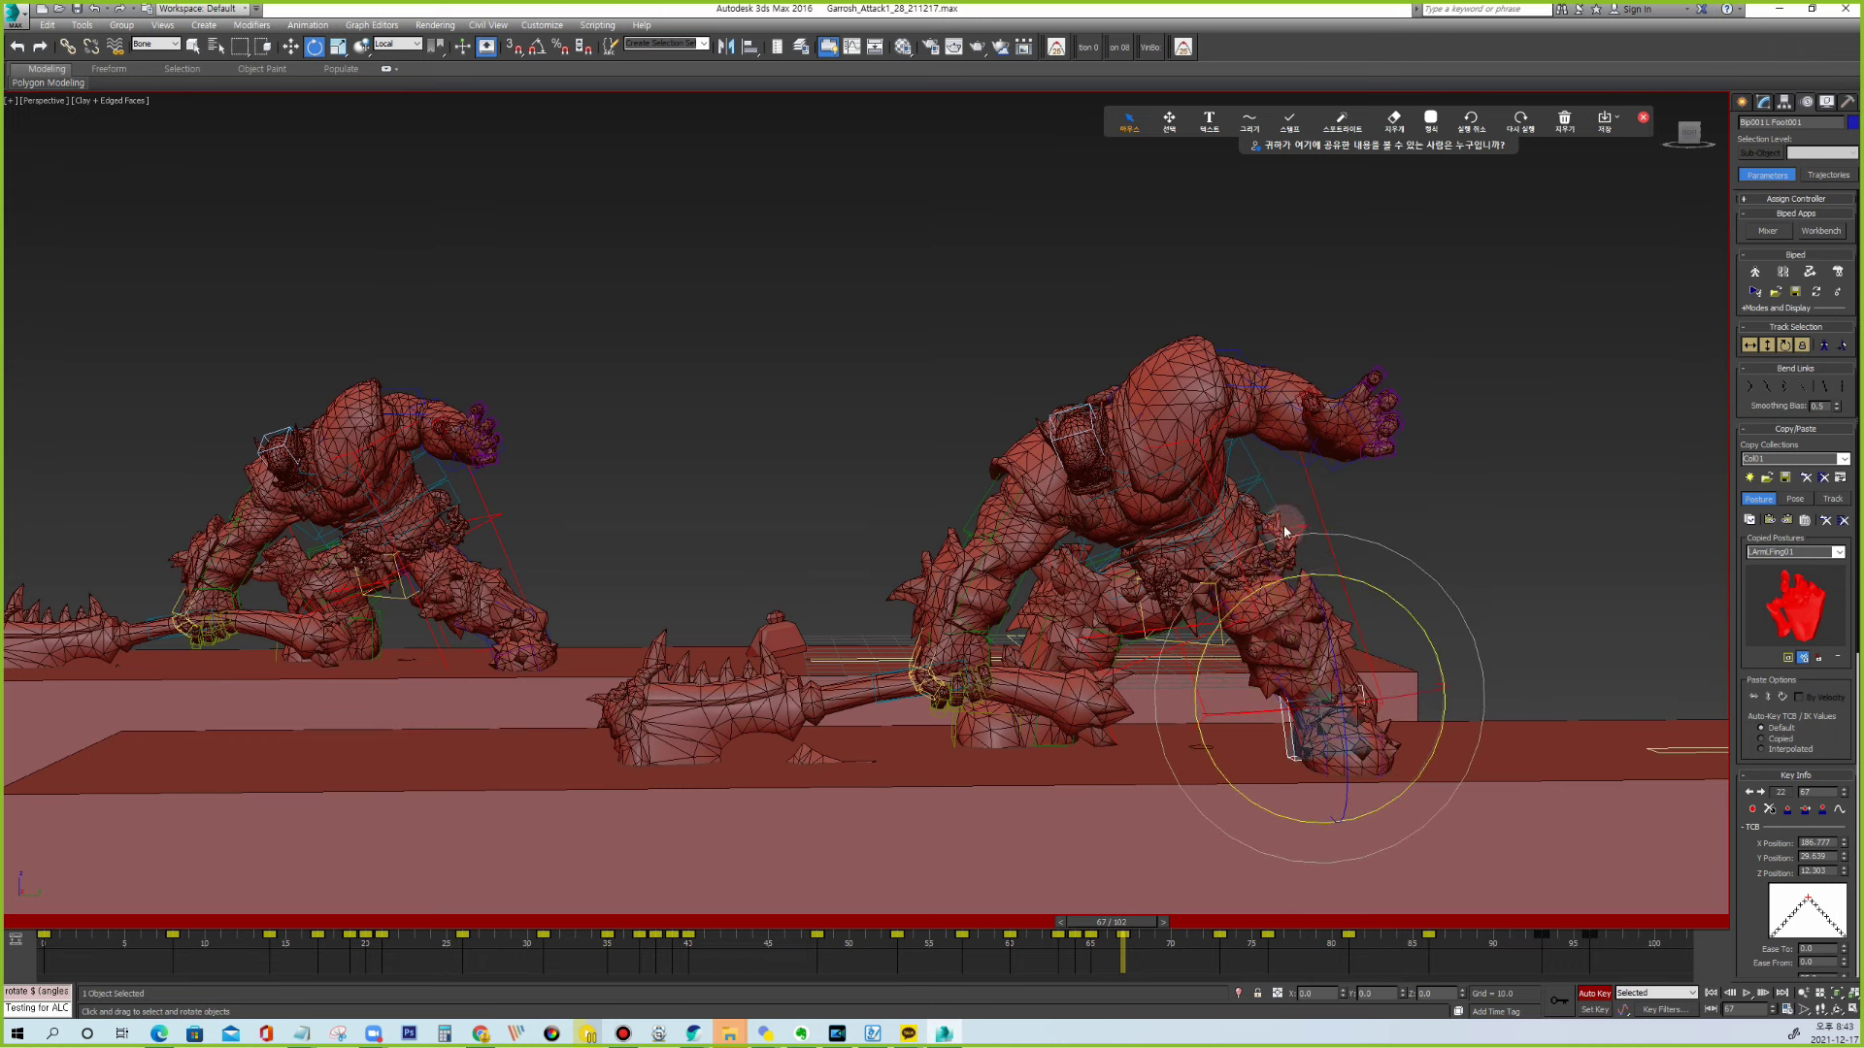
{"action": "left_click", "coordinate": [1230, 551]}
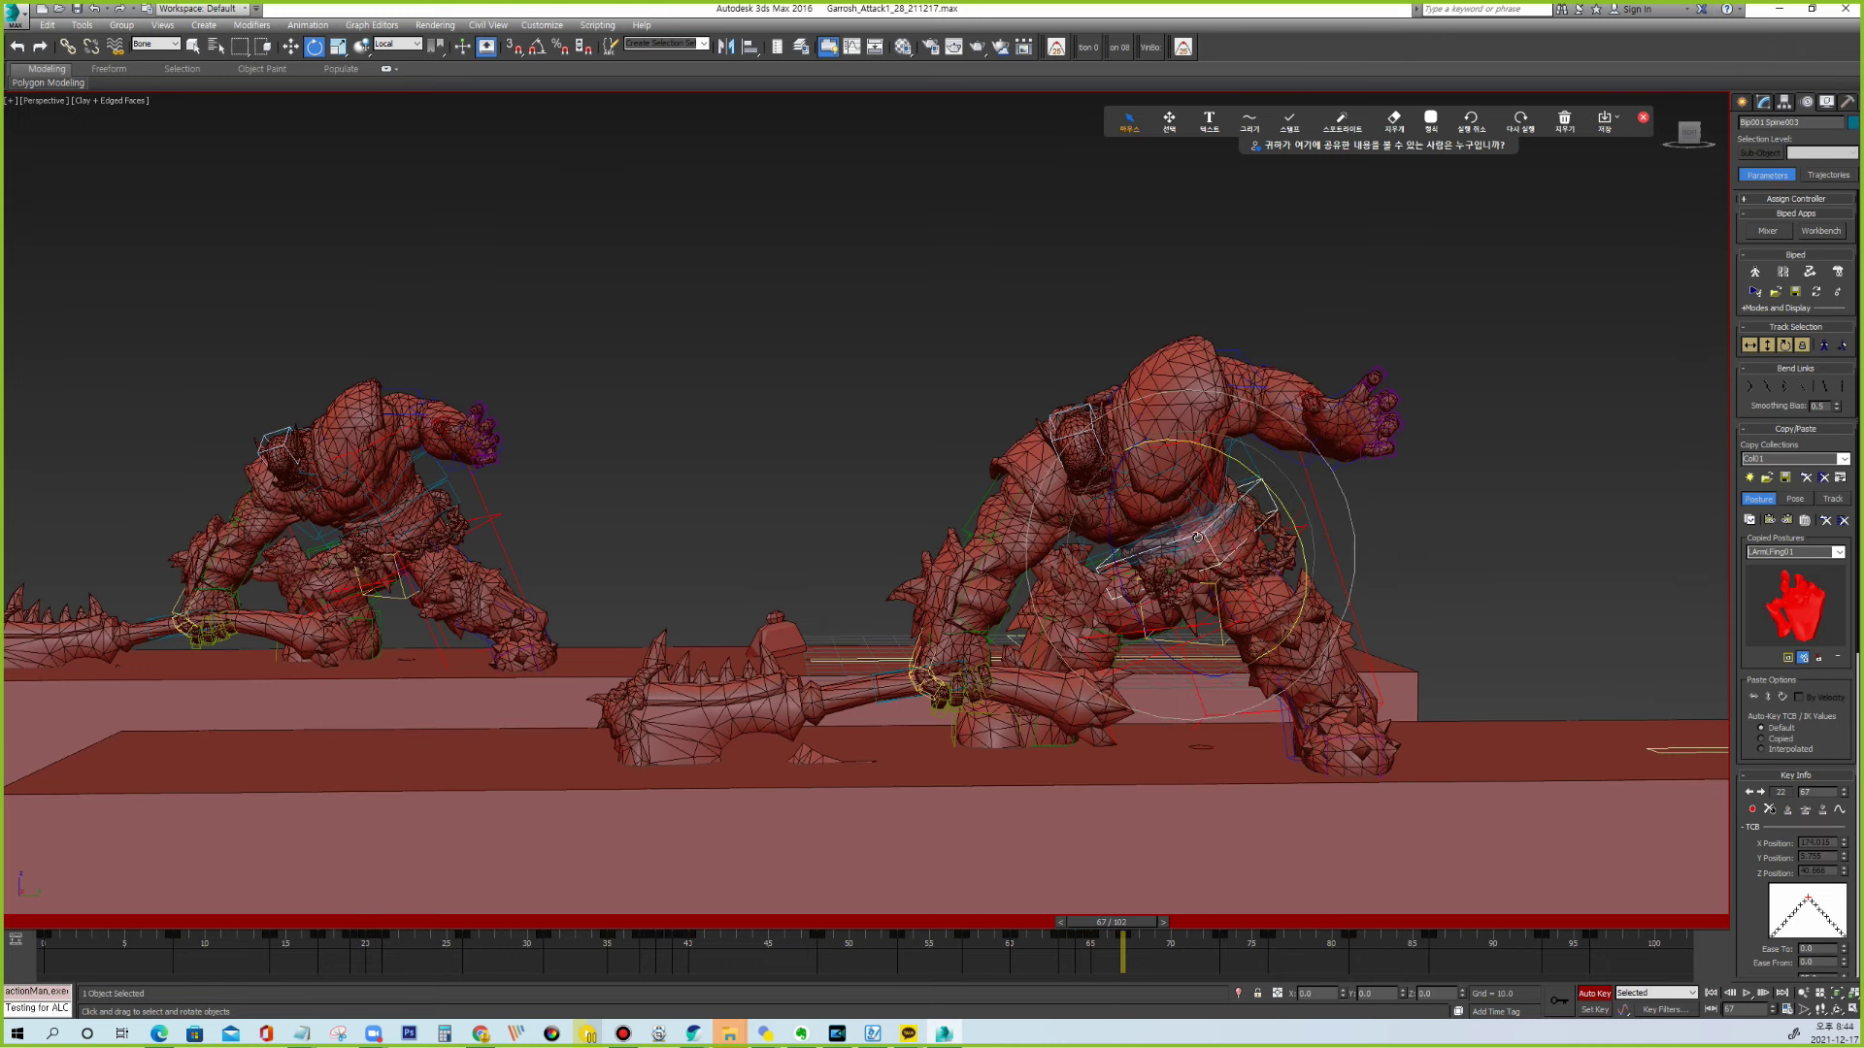
{"action": "left_click_drag", "start_coordinate": [1201, 529], "coordinate": [1255, 462]}
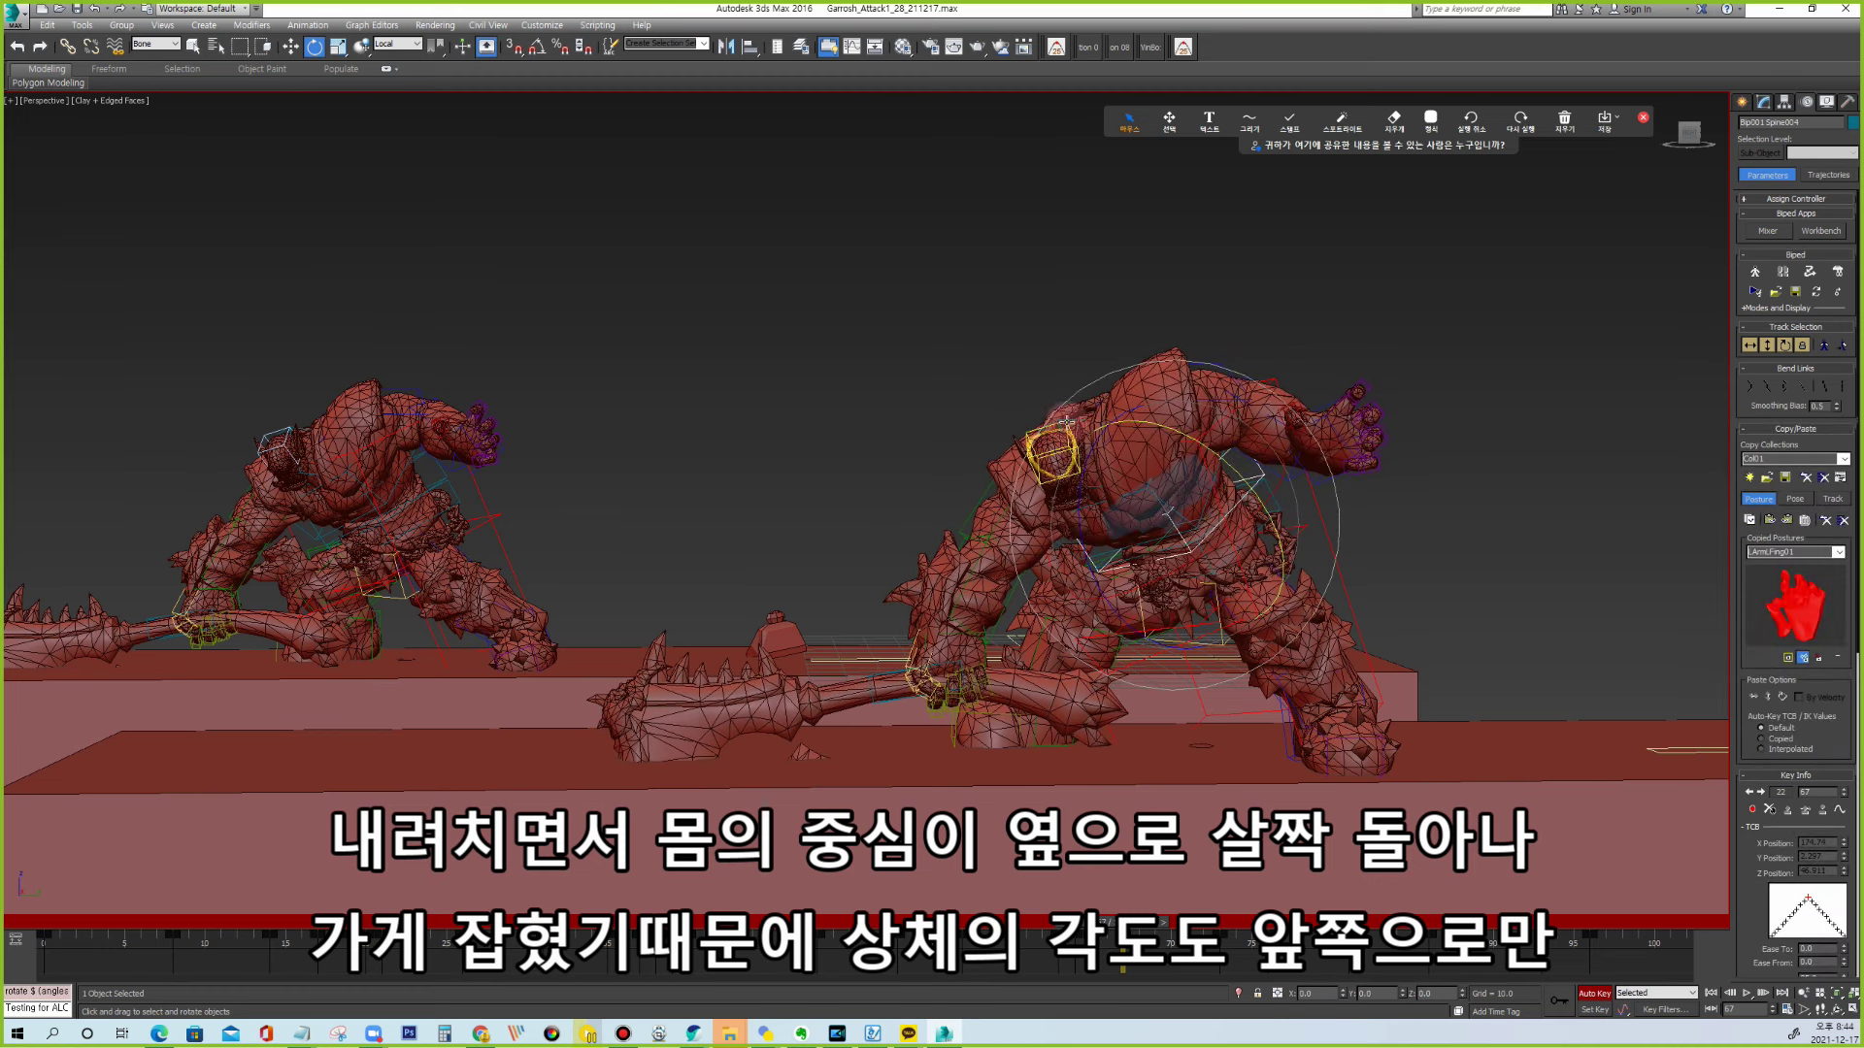
Try nudging the right hand, undo the move, and smooth the key's interpolation.
{"action": "left_click", "coordinate": [1065, 421]}
{"action": "left_click", "coordinate": [1019, 480]}
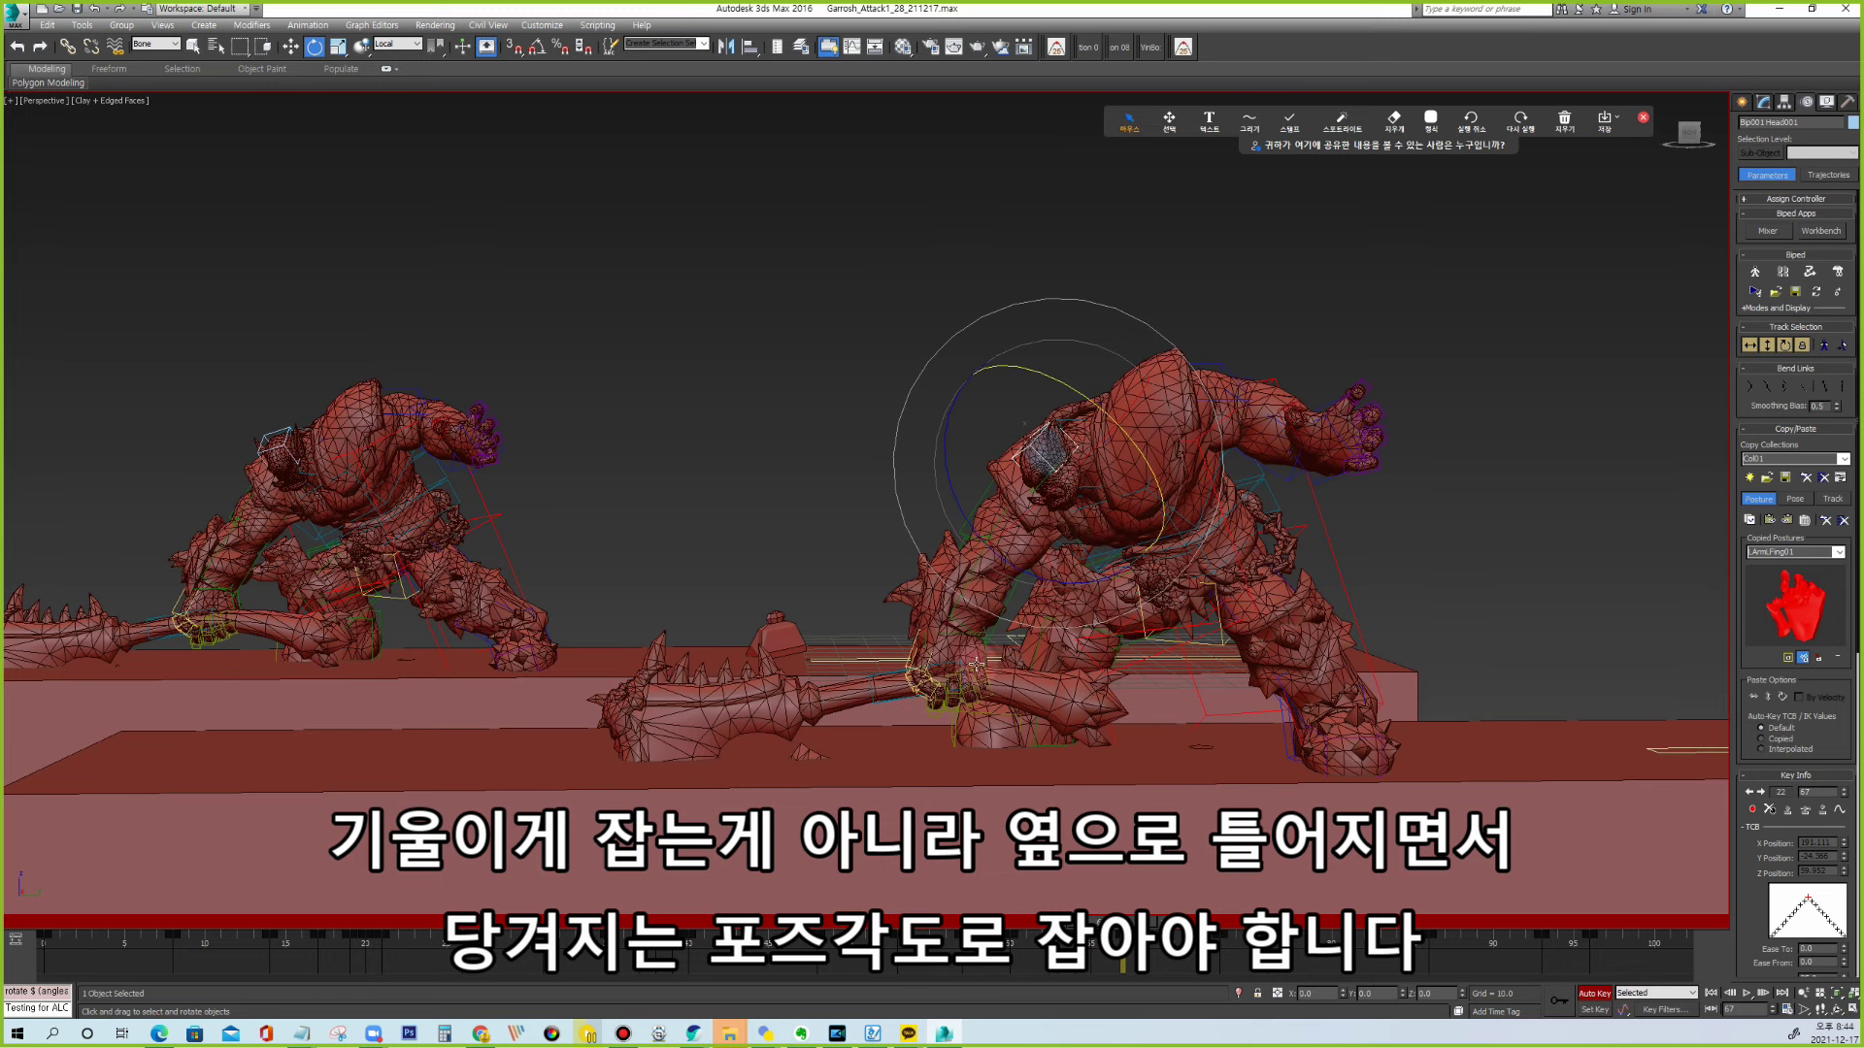
{"action": "left_click", "coordinate": [920, 631]}
{"action": "key", "text": "w"}
{"action": "left_click_drag", "start_coordinate": [1044, 631], "coordinate": [1064, 629]}
{"action": "key", "text": "ctrl+z"}
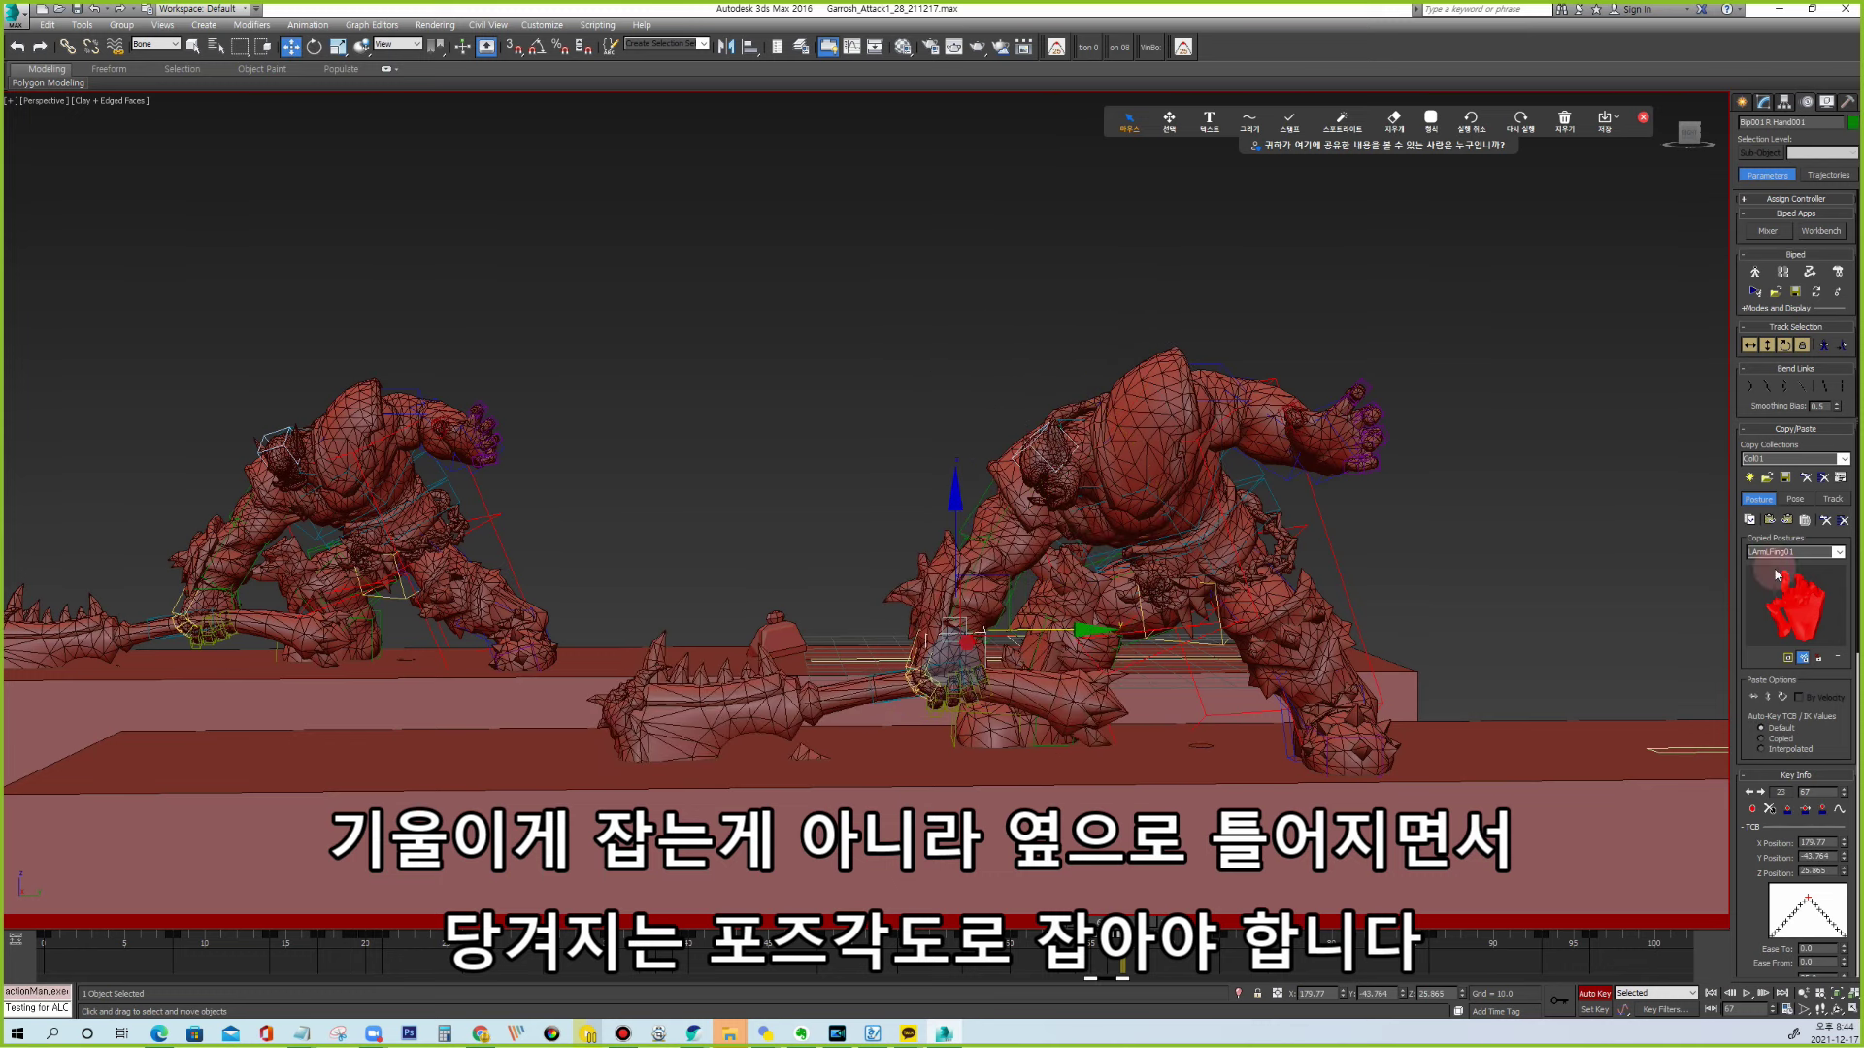
{"action": "left_click", "coordinate": [1803, 811]}
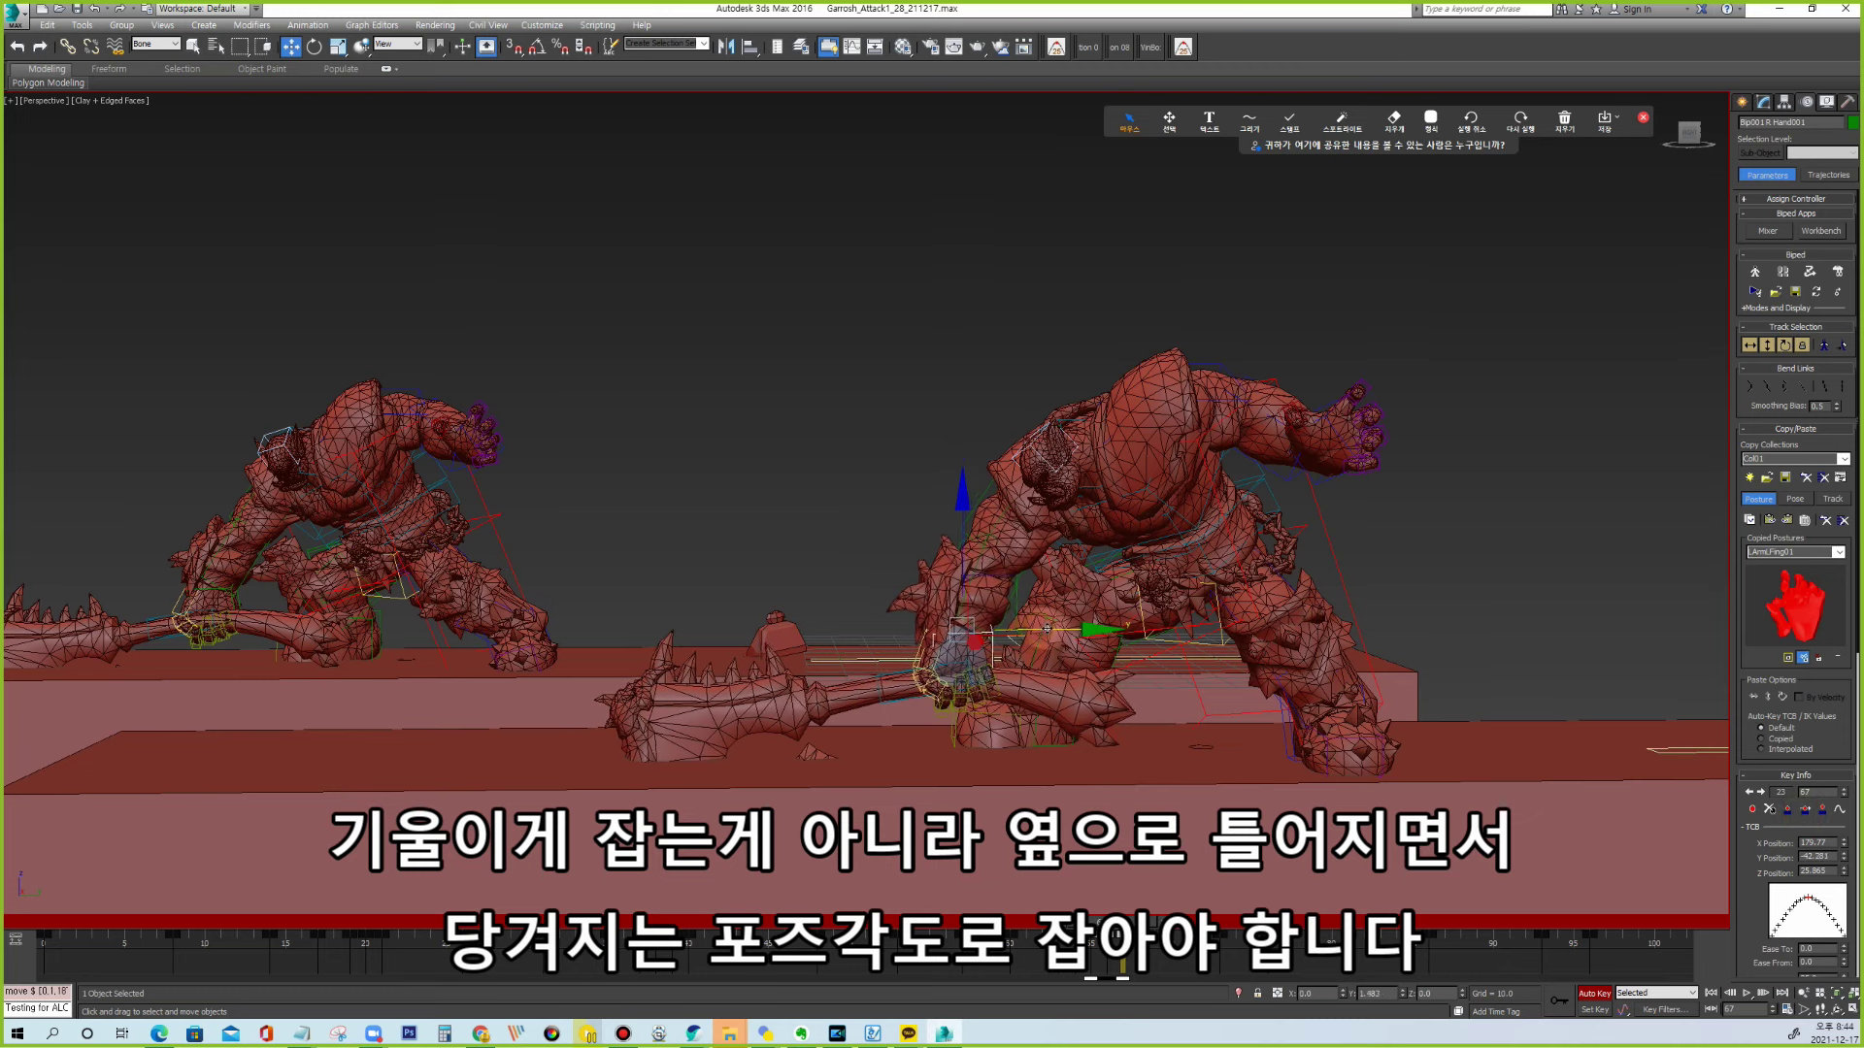
Rotate Bip001 R Forearm in Local coordinates to a new strike angle.
{"action": "left_click", "coordinate": [985, 582]}
{"action": "key", "text": "e"}
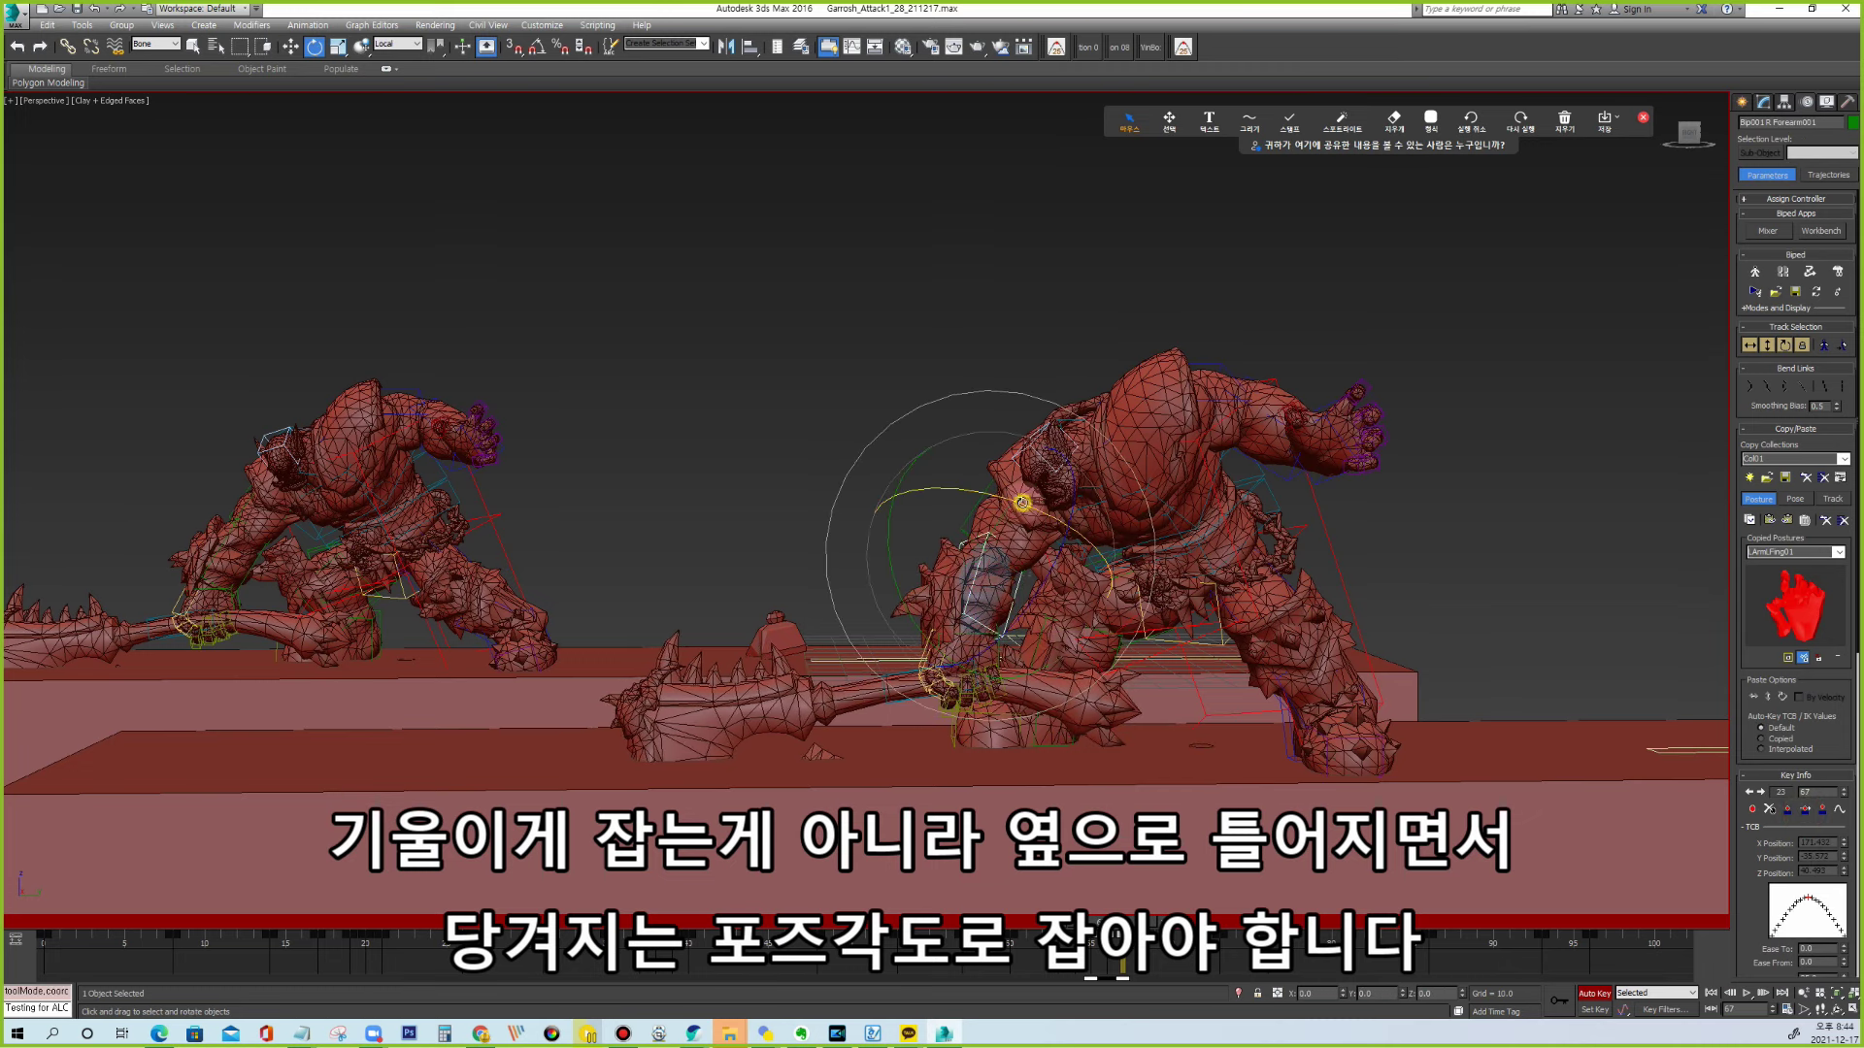
{"action": "left_click_drag", "start_coordinate": [1022, 502], "coordinate": [989, 524]}
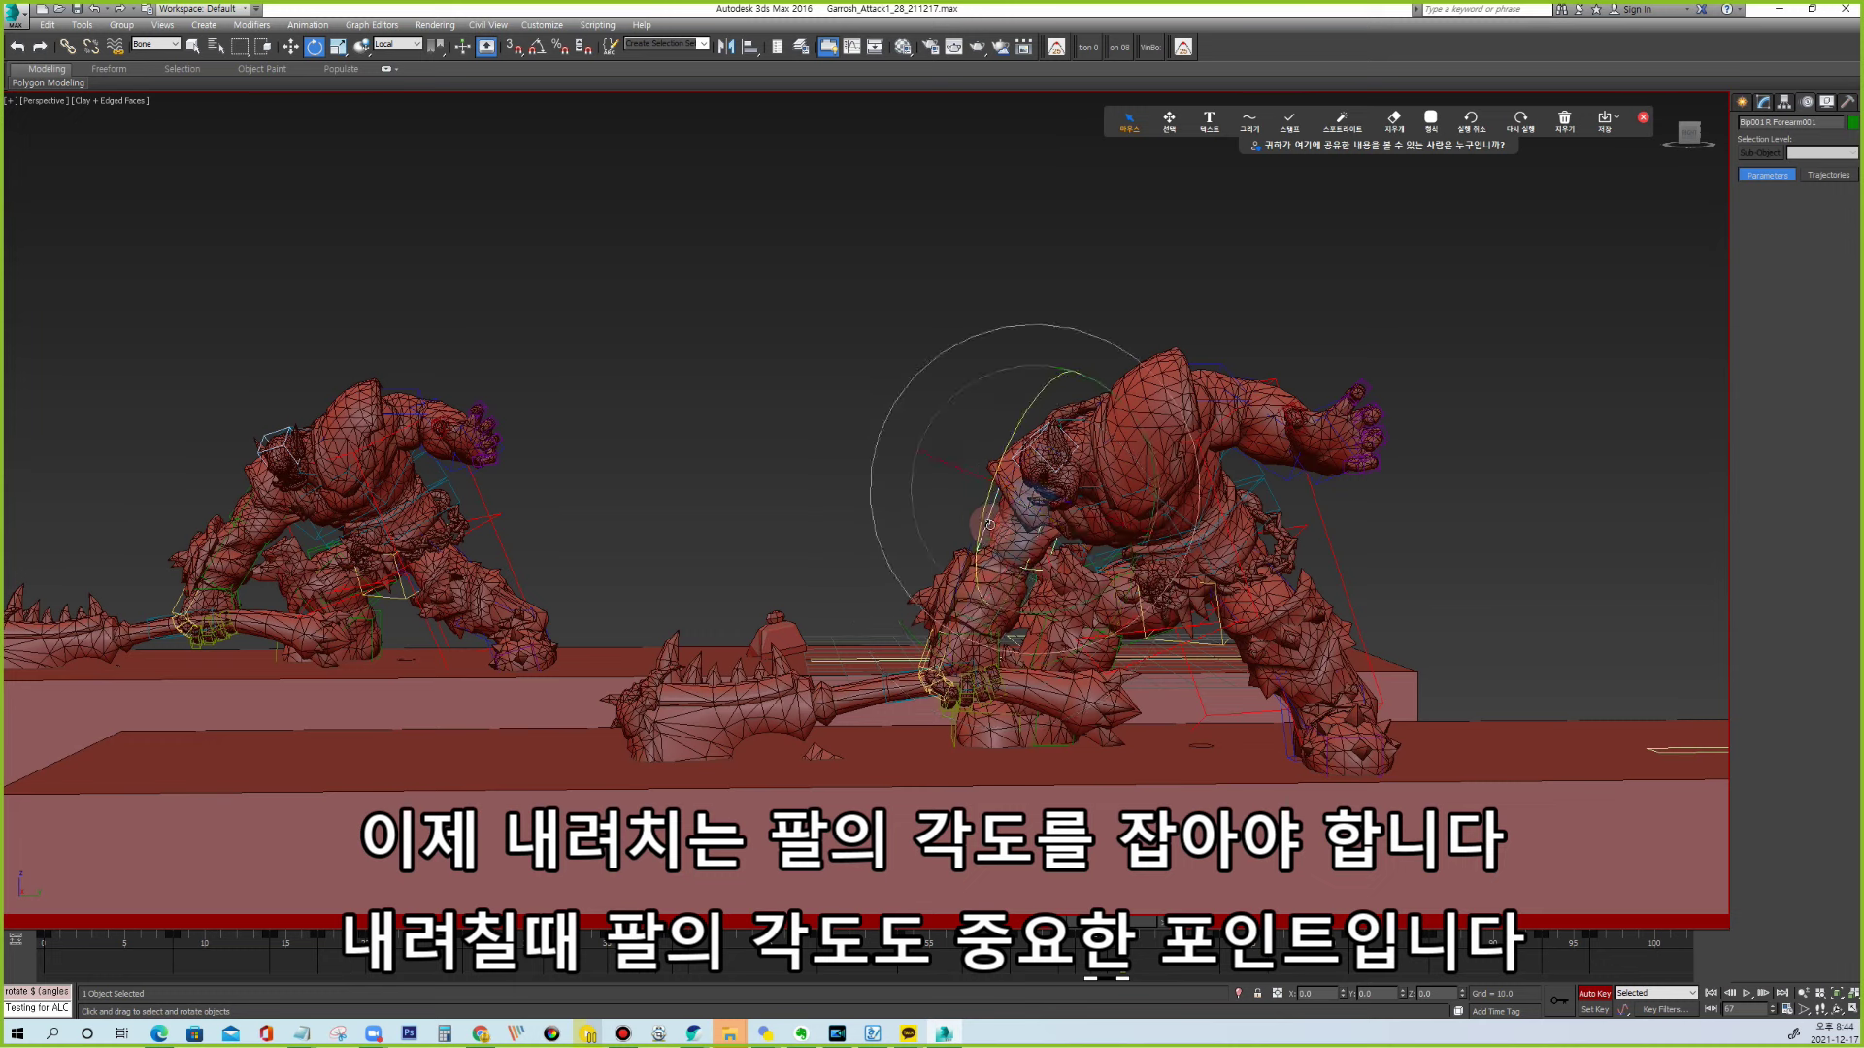
{"action": "middle_click_drag", "start_coordinate": [990, 524], "coordinate": [933, 530], "text": "alt"}
Rotate the right clavicle slightly, tilt two spine bones about 7.78°, and turn the head.
{"action": "left_click", "coordinate": [933, 530]}
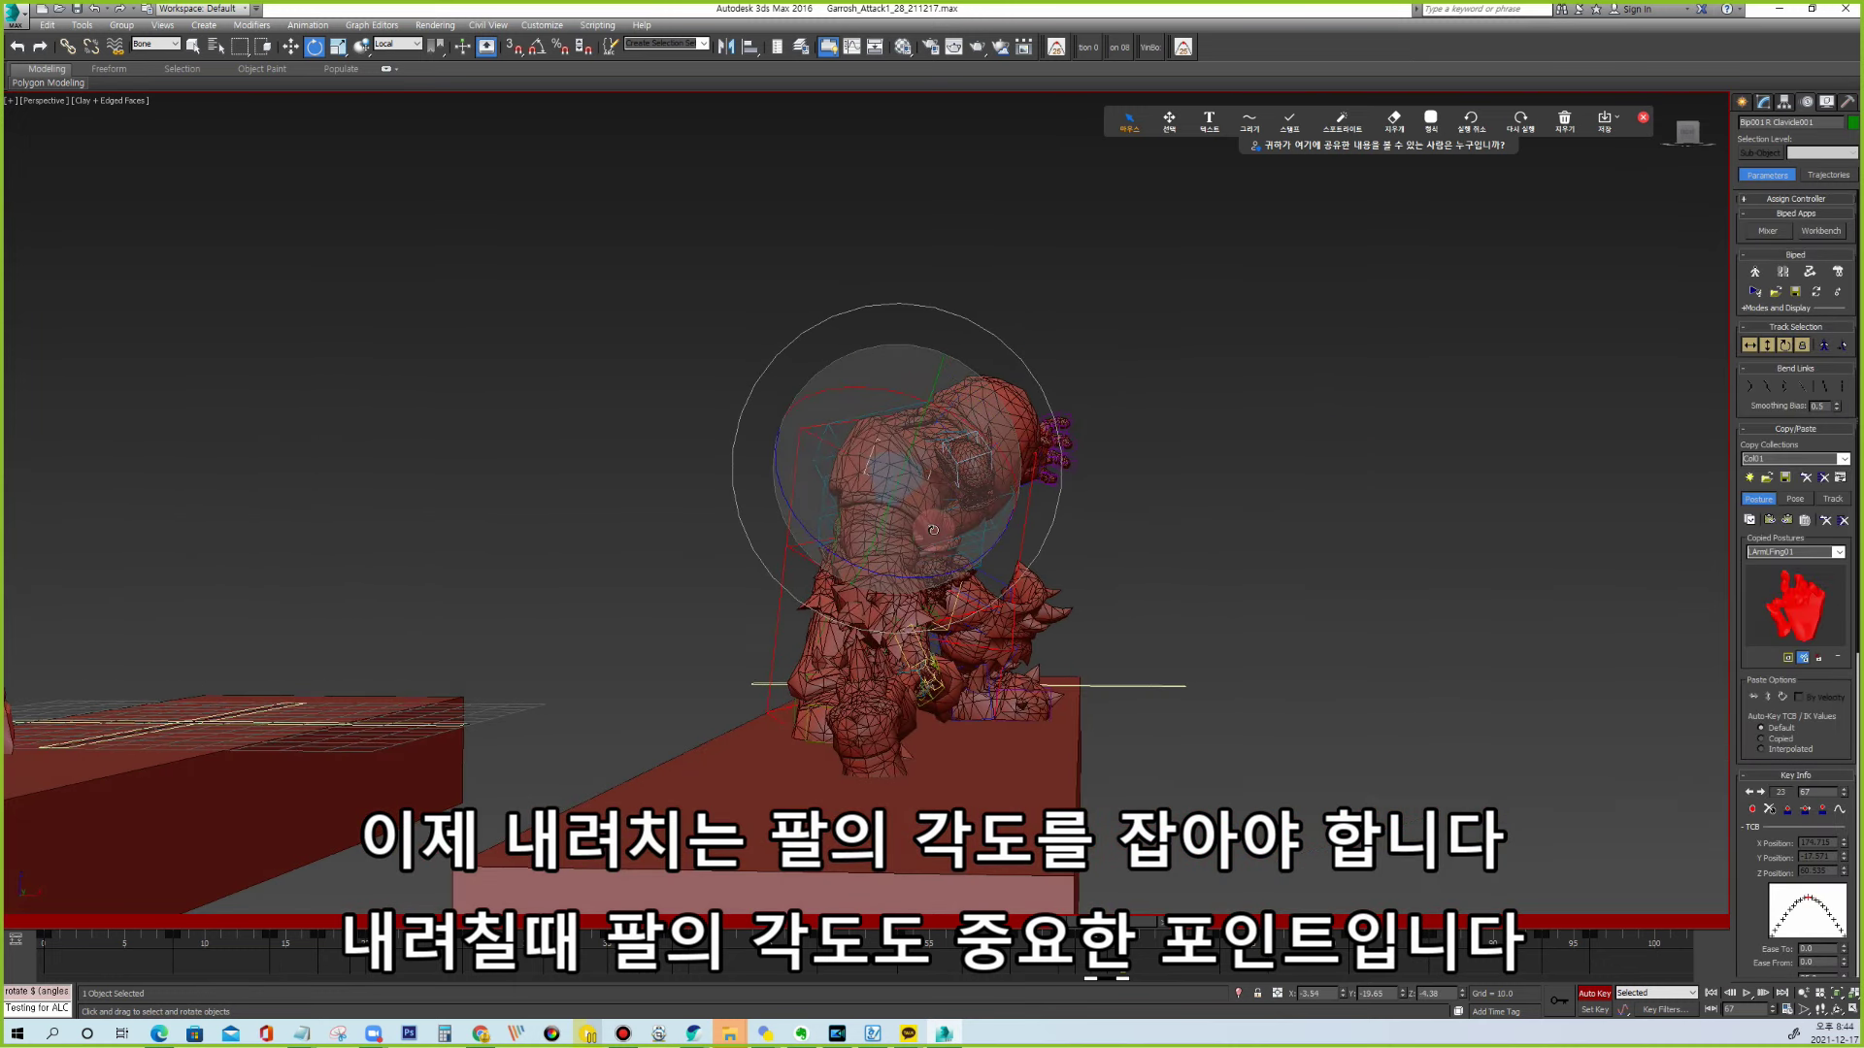
{"action": "left_click_drag", "start_coordinate": [928, 529], "coordinate": [922, 524]}
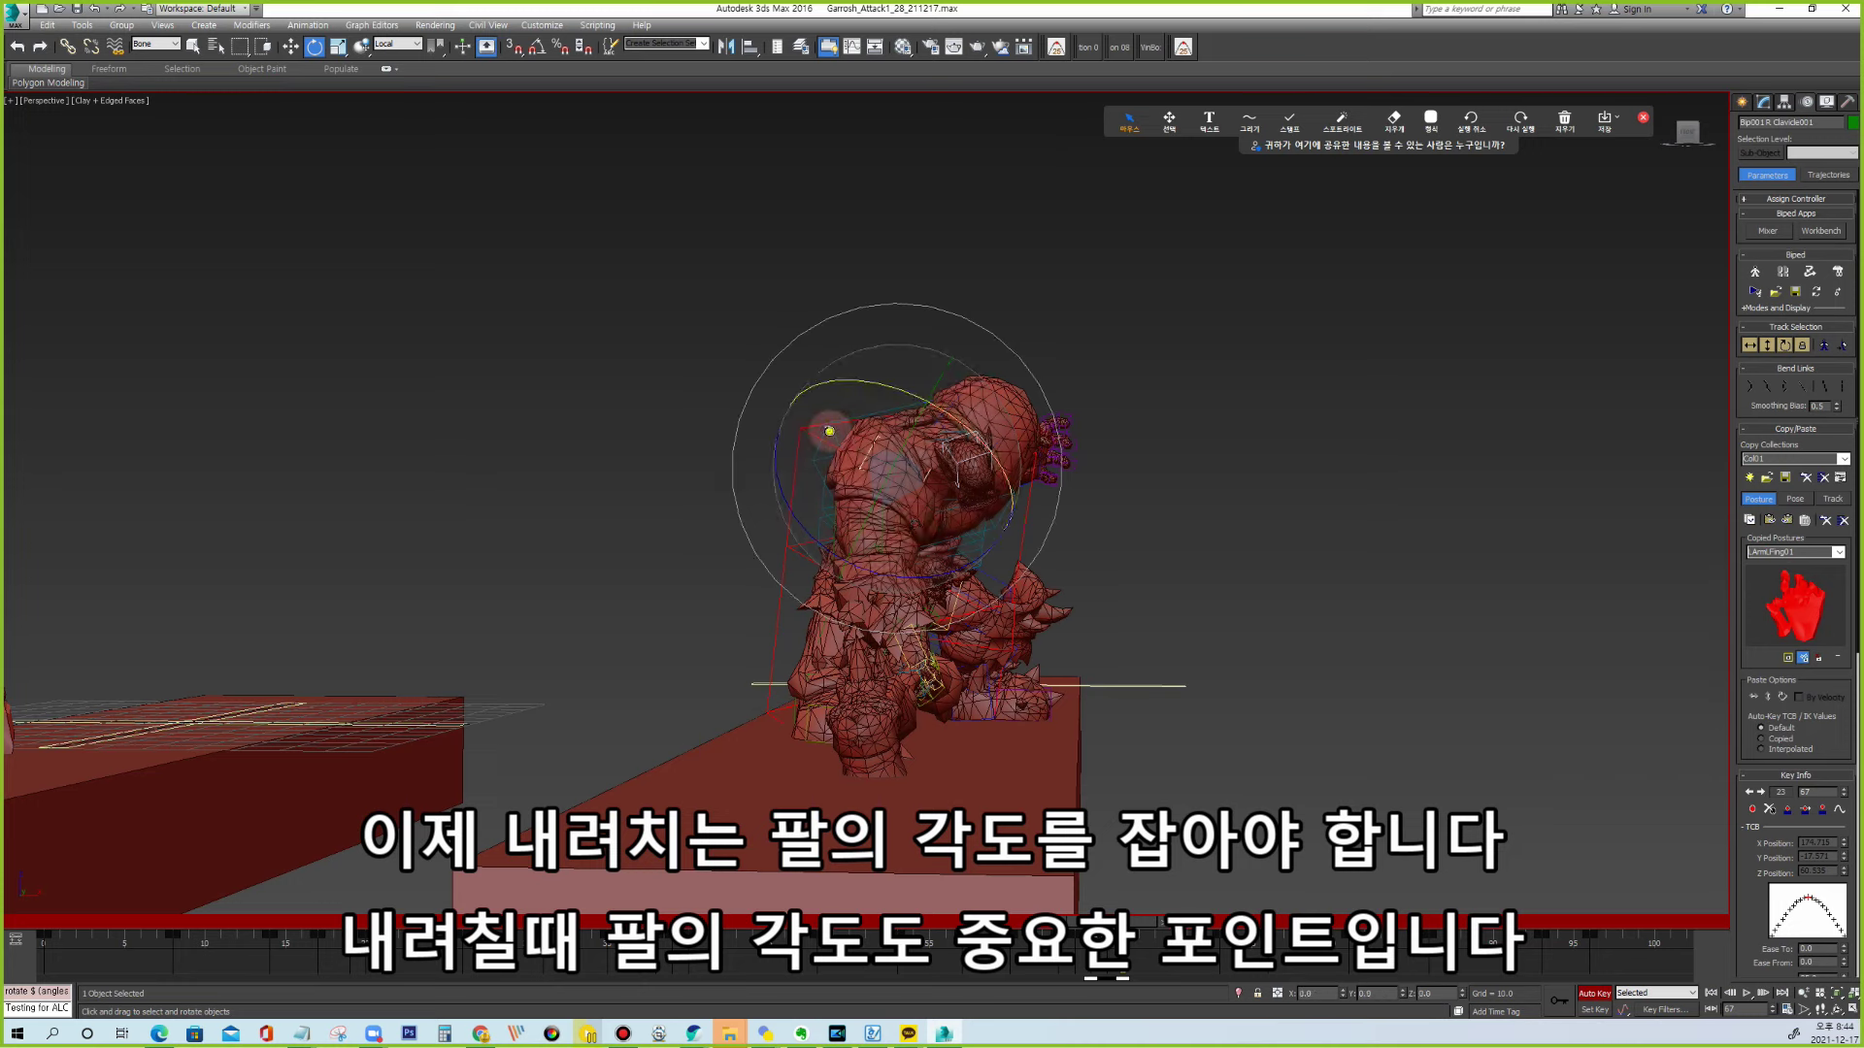
{"action": "left_click", "coordinate": [829, 431]}
{"action": "left_click", "coordinate": [826, 532], "text": "ctrl"}
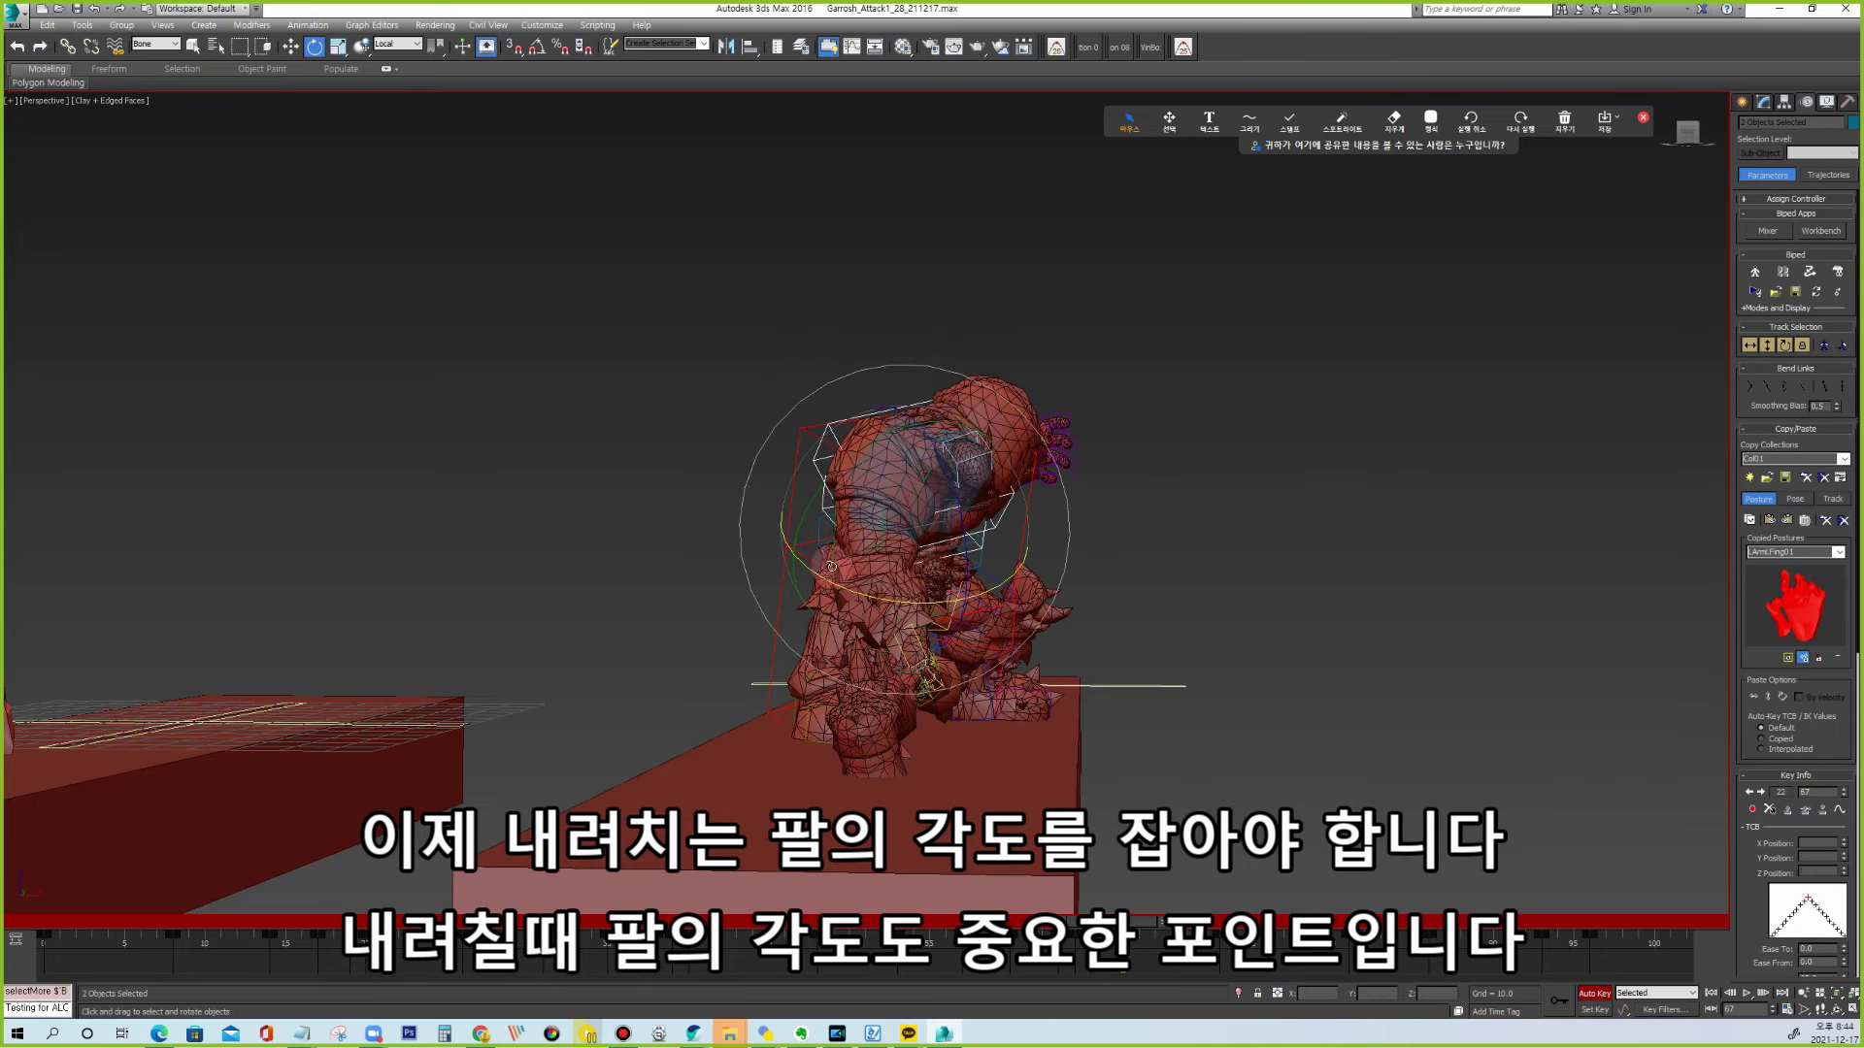
{"action": "left_click_drag", "start_coordinate": [834, 581], "coordinate": [846, 583]}
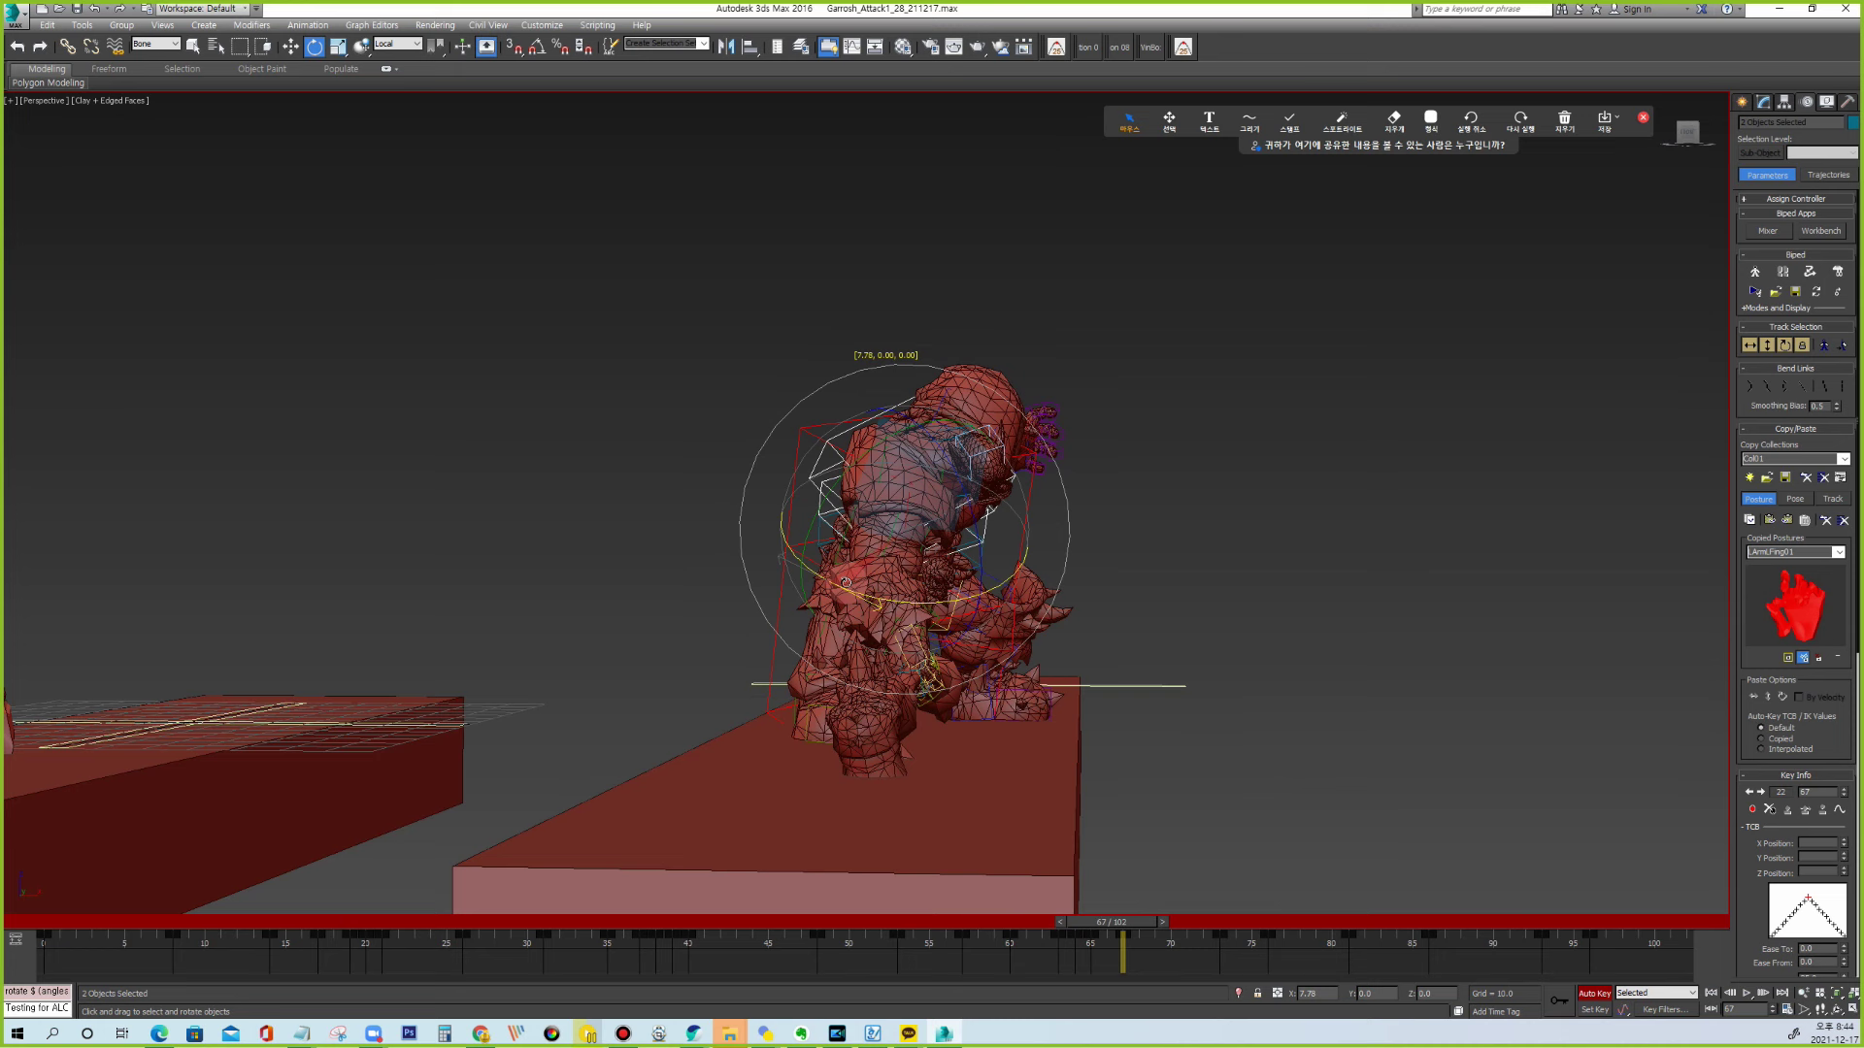
{"action": "mouse_move", "coordinate": [985, 508]}
{"action": "left_mouse_down"}
{"action": "mouse_move", "coordinate": [1009, 524]}
{"action": "mouse_move", "coordinate": [962, 493]}
{"action": "mouse_move", "coordinate": [974, 475]}
{"action": "left_mouse_up"}
{"action": "left_click", "coordinate": [978, 448]}
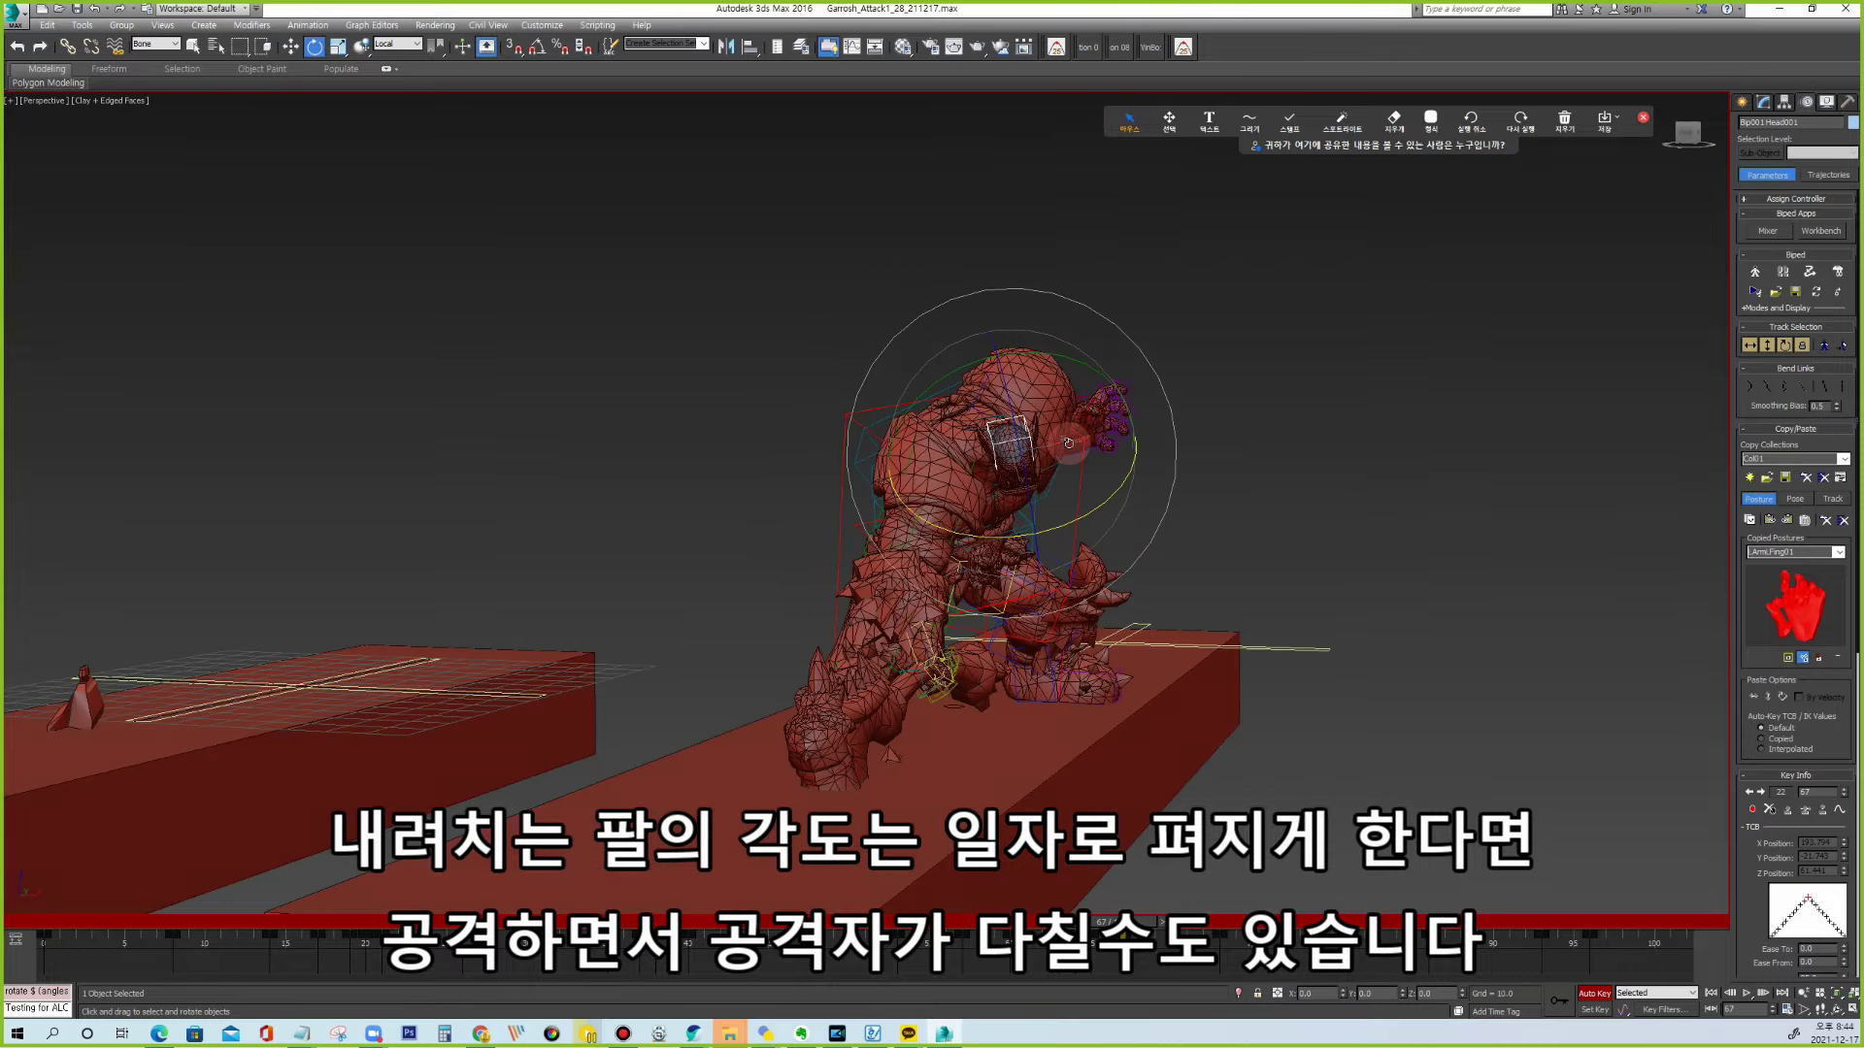
{"action": "middle_click_drag", "start_coordinate": [975, 476], "coordinate": [1117, 408], "text": "alt"}
Rotate the left clavicle slightly and raise the left upper arm toward the shoulder.
{"action": "left_click", "coordinate": [1225, 346]}
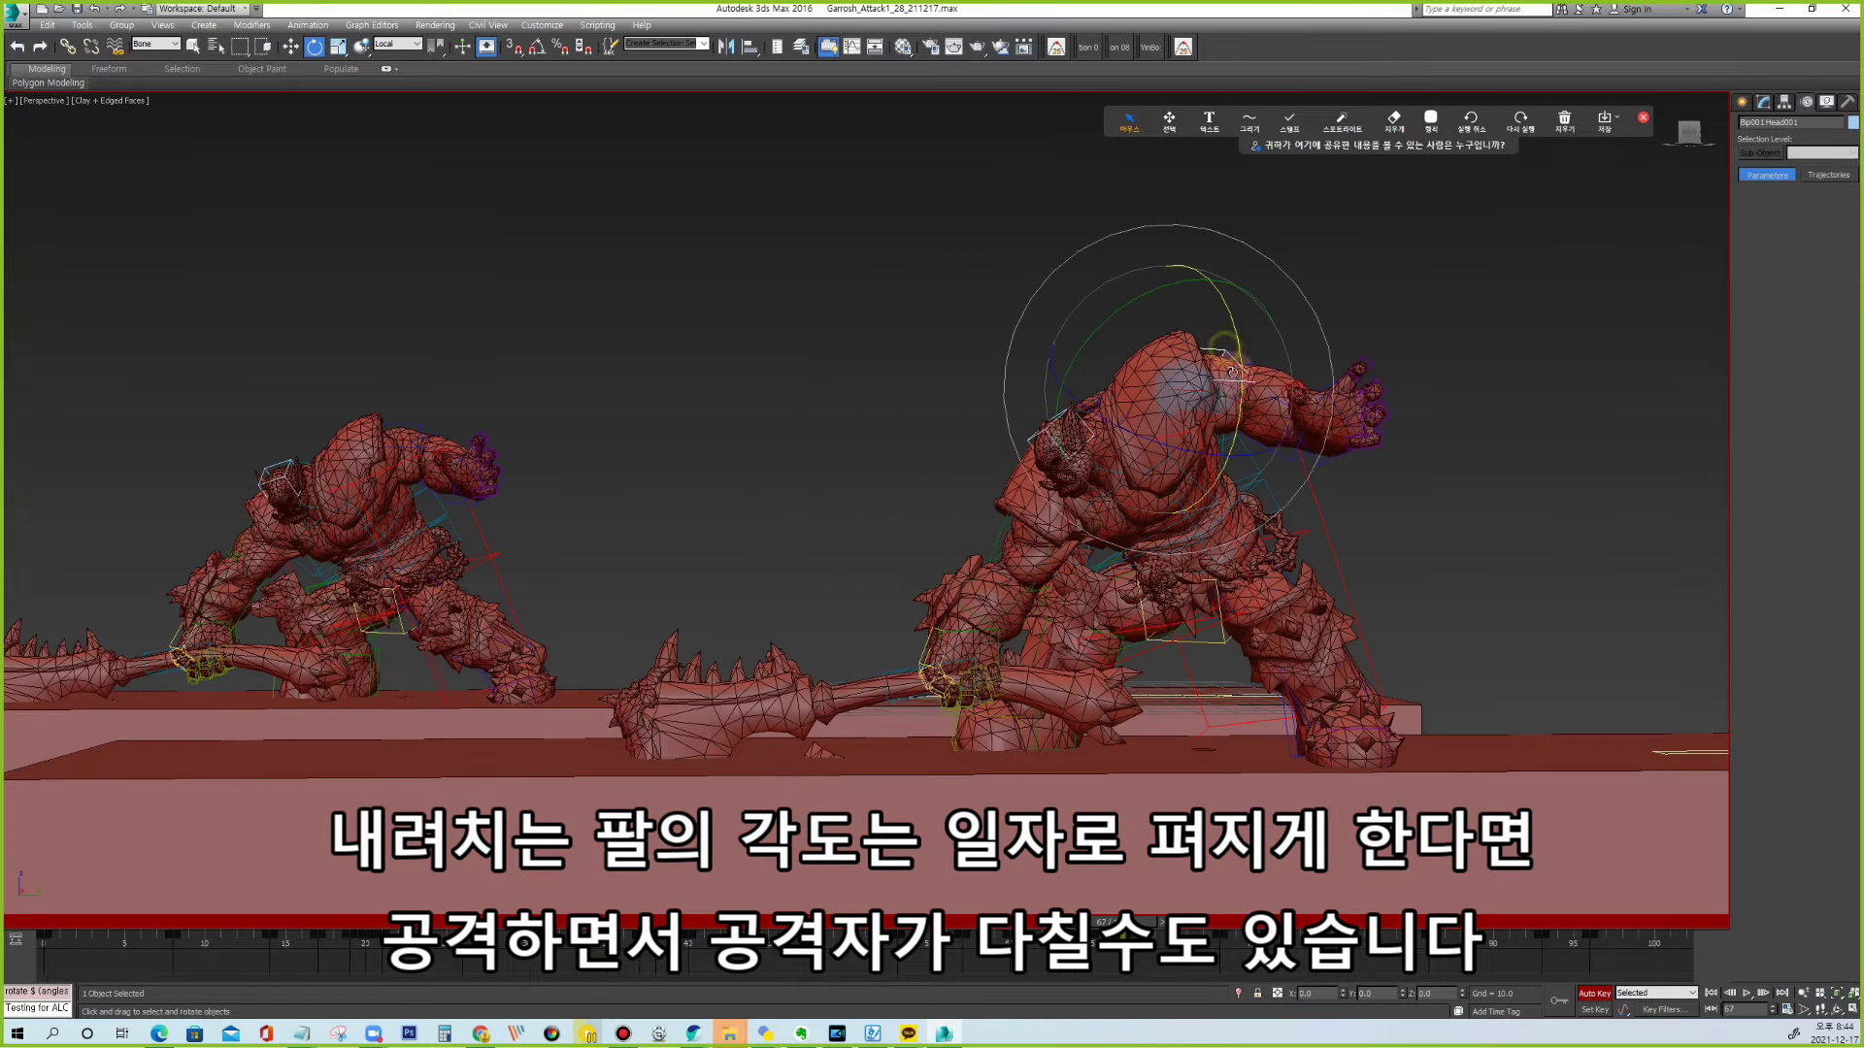
{"action": "middle_click_drag", "start_coordinate": [1225, 347], "coordinate": [1157, 452], "text": "alt"}
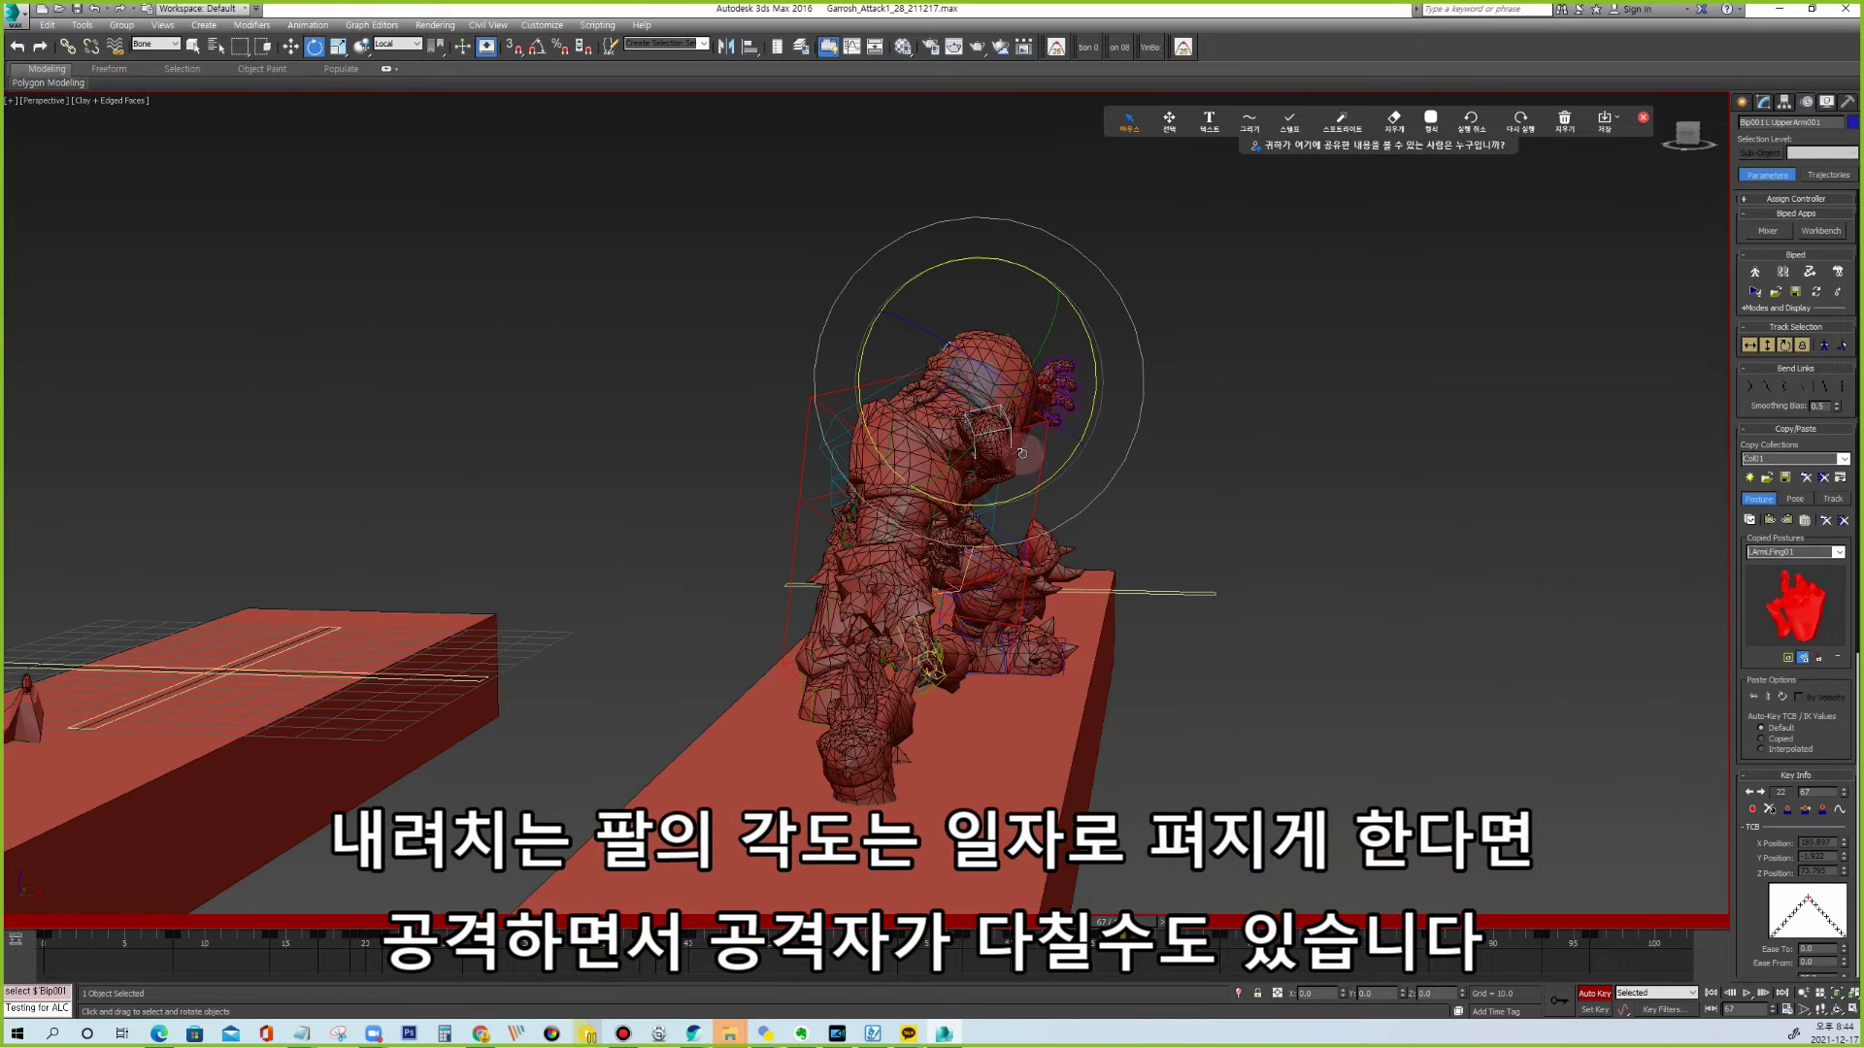
{"action": "key", "text": "Page_Up"}
{"action": "left_click_drag", "start_coordinate": [1021, 454], "coordinate": [1056, 465]}
{"action": "key", "text": "Page_Down"}
{"action": "mouse_move", "coordinate": [1046, 450]}
{"action": "left_mouse_down"}
{"action": "mouse_move", "coordinate": [994, 453]}
{"action": "mouse_move", "coordinate": [1124, 433]}
{"action": "mouse_move", "coordinate": [1169, 389]}
{"action": "mouse_move", "coordinate": [1206, 398]}
{"action": "left_mouse_up"}
{"action": "key", "text": "Page_Down"}
{"action": "key", "text": "Page_Down"}
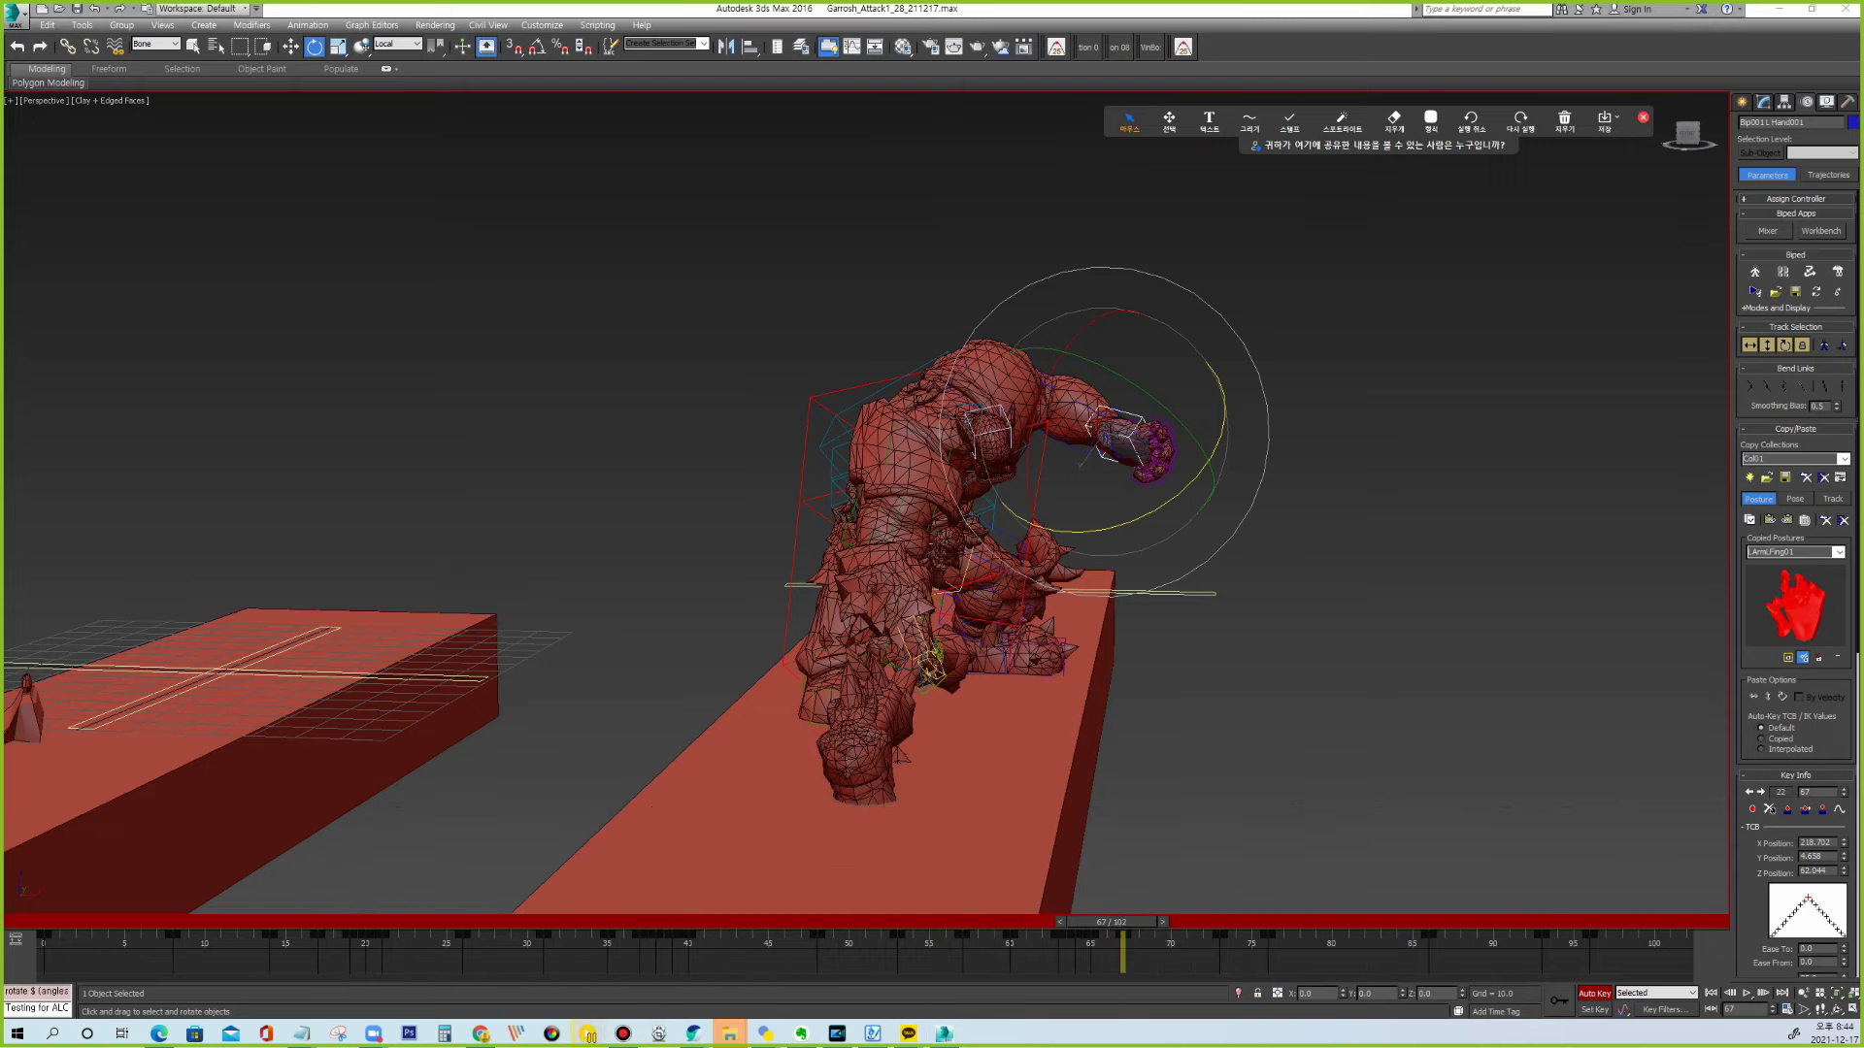
{"action": "middle_click_drag", "start_coordinate": [1131, 447], "coordinate": [1110, 456], "text": "alt"}
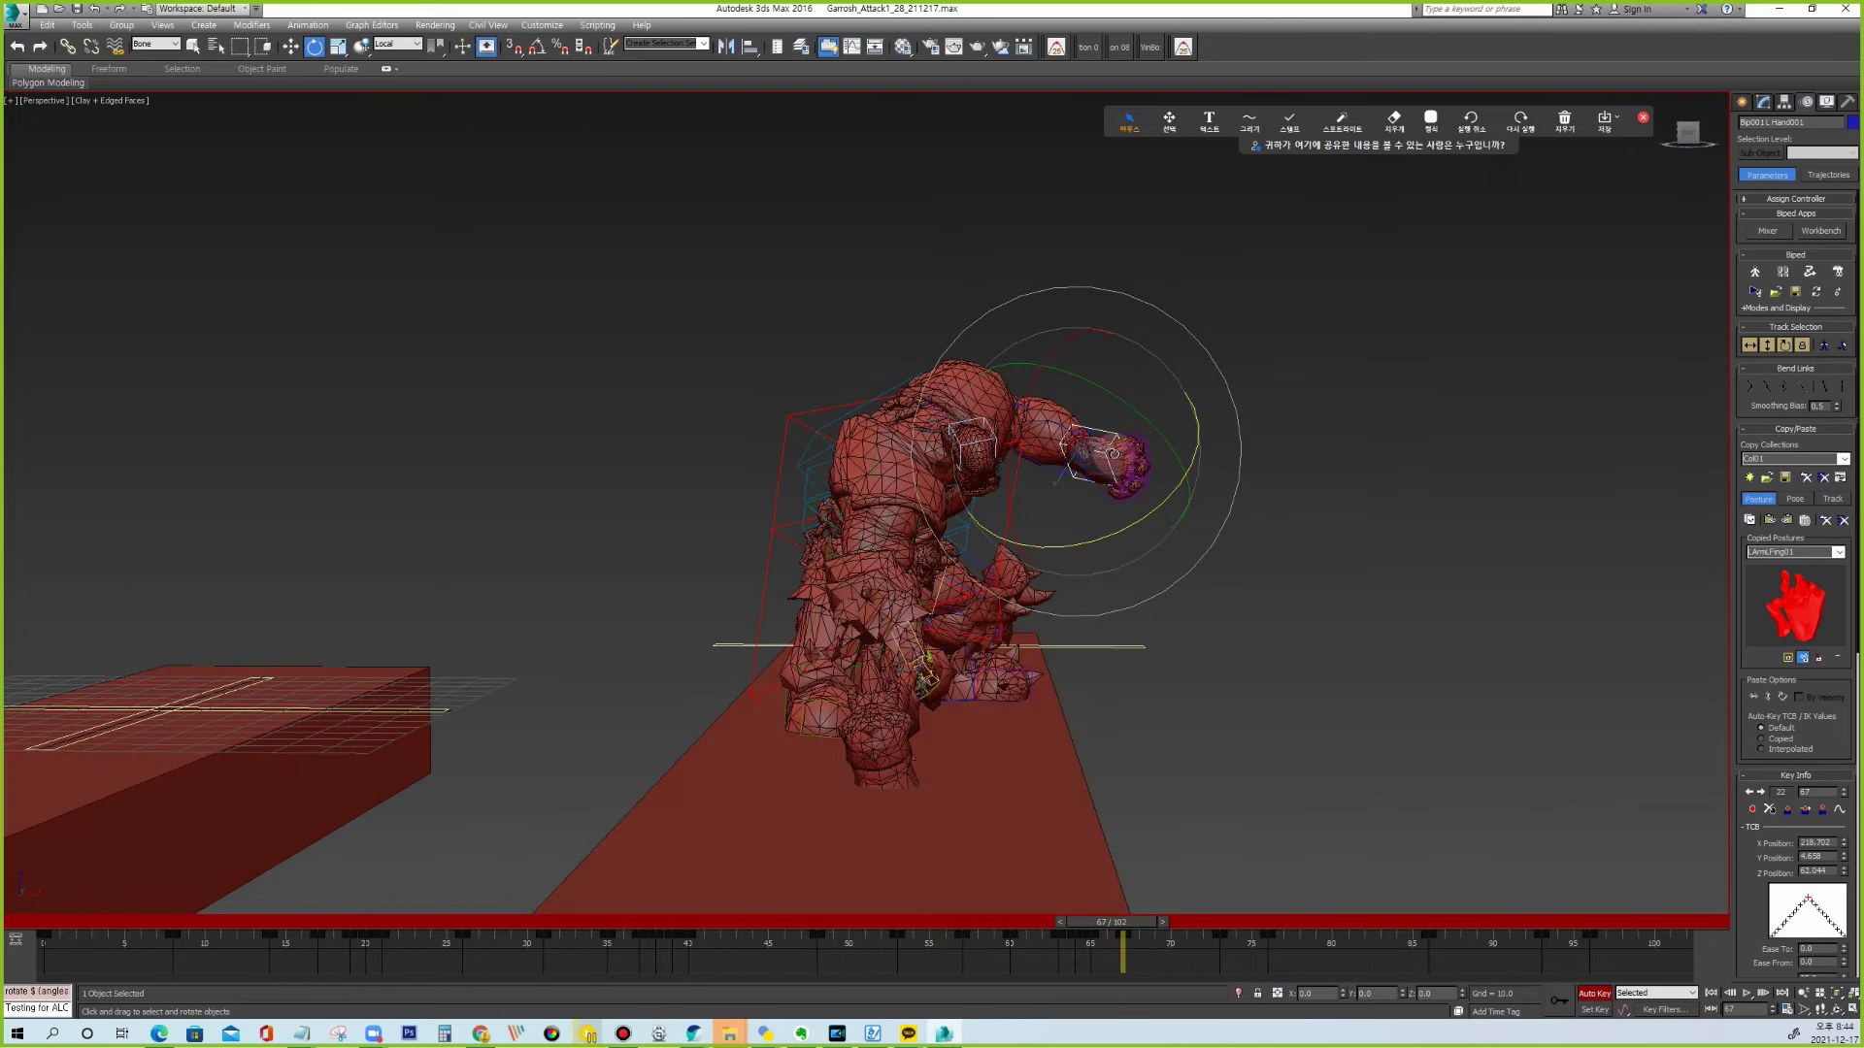
{"action": "scroll", "coordinate": [1110, 457], "scroll_direction": "up", "scroll_amount": 10}
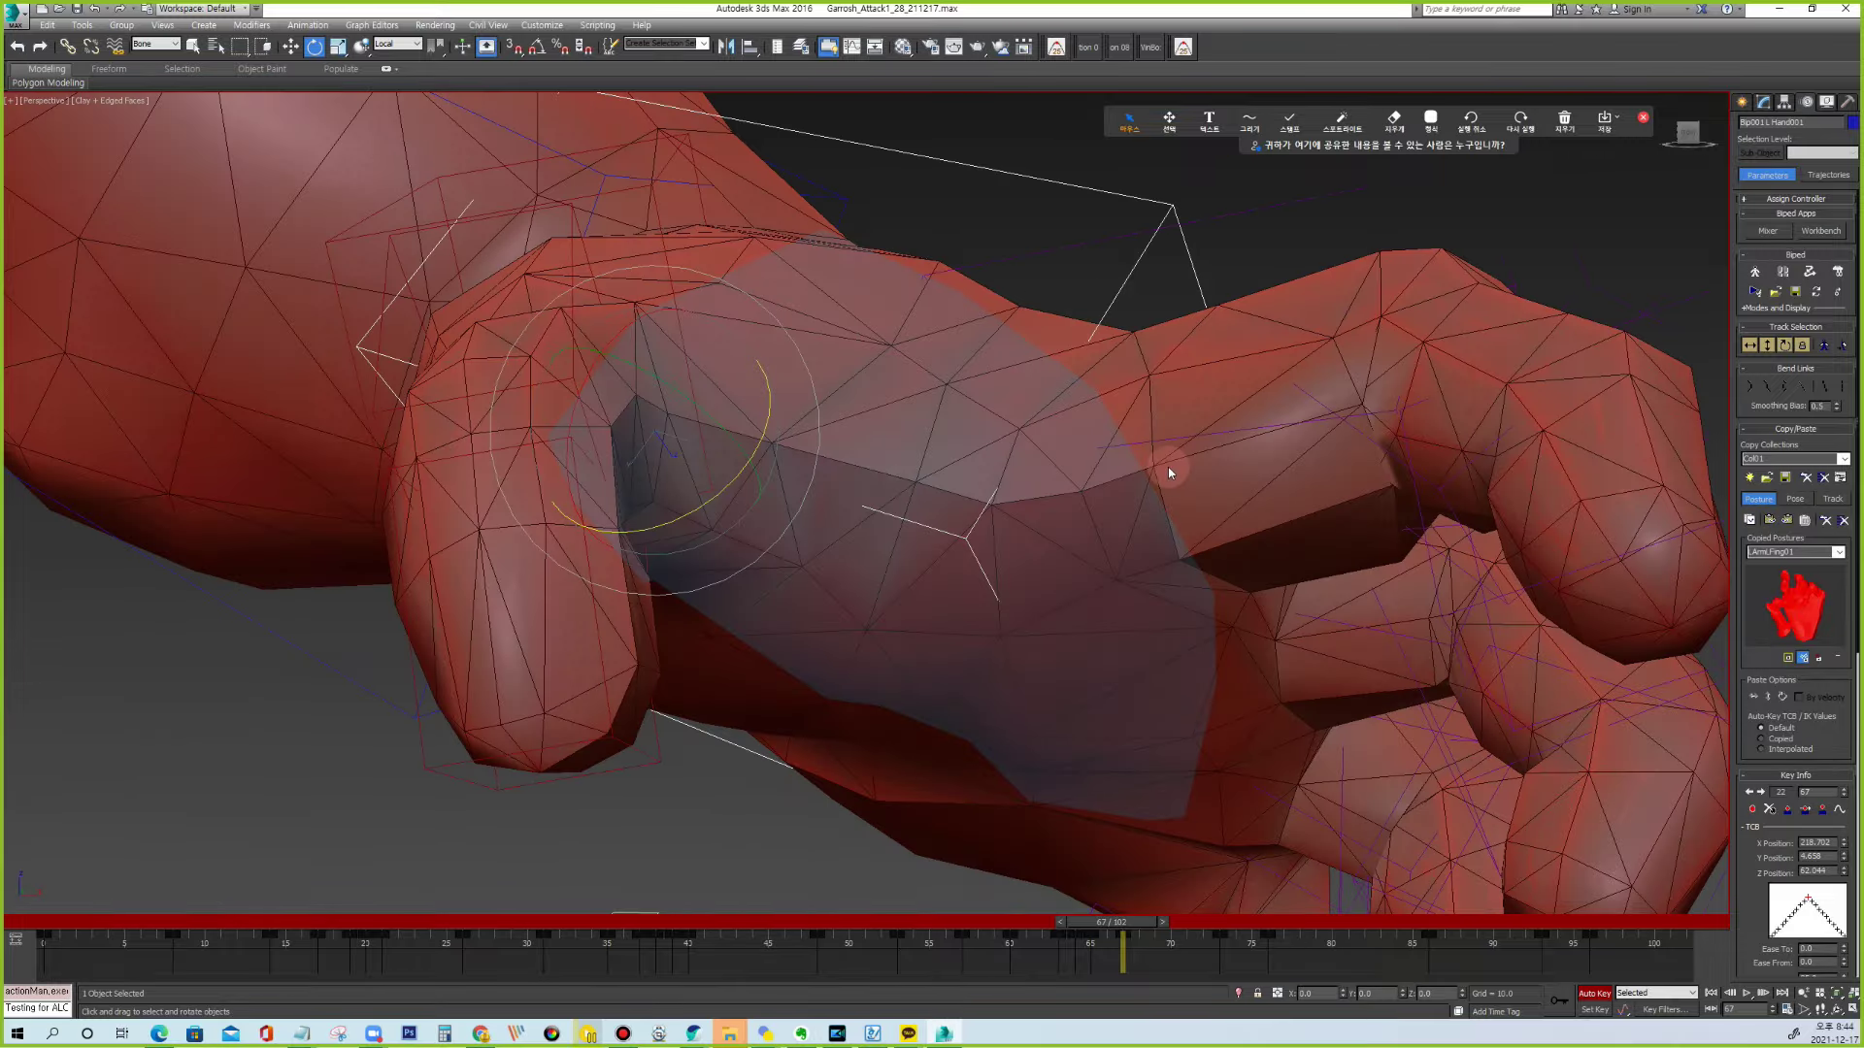
Curl the left hand's finger bones, the first by about 7°.
{"action": "mouse_move", "coordinate": [1167, 468]}
{"action": "middle_mouse_down", "text": "alt"}
{"action": "mouse_move", "coordinate": [940, 444]}
{"action": "mouse_move", "coordinate": [1072, 434]}
{"action": "middle_mouse_up", "text": "alt"}
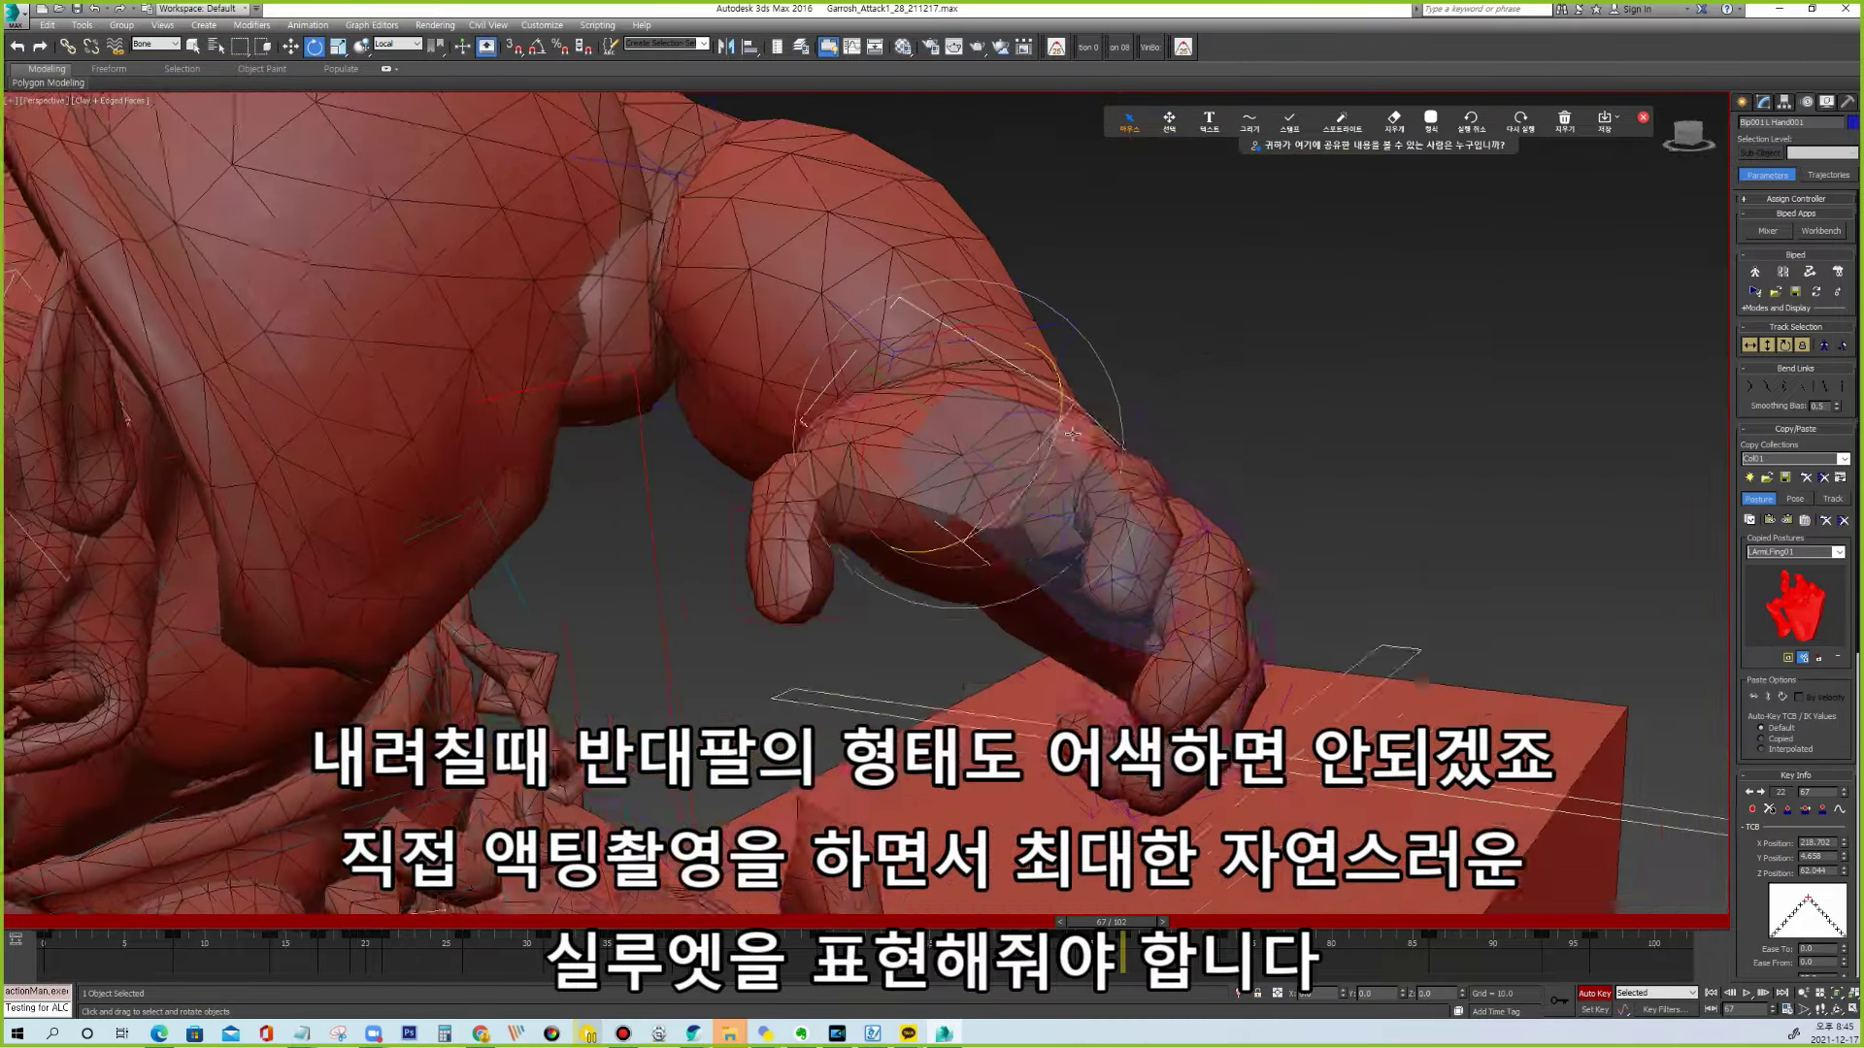
{"action": "scroll", "coordinate": [1072, 434], "scroll_direction": "down", "scroll_amount": 5}
{"action": "left_click", "coordinate": [936, 432]}
{"action": "left_click_drag", "start_coordinate": [975, 427], "coordinate": [958, 436]}
{"action": "left_click", "coordinate": [839, 486]}
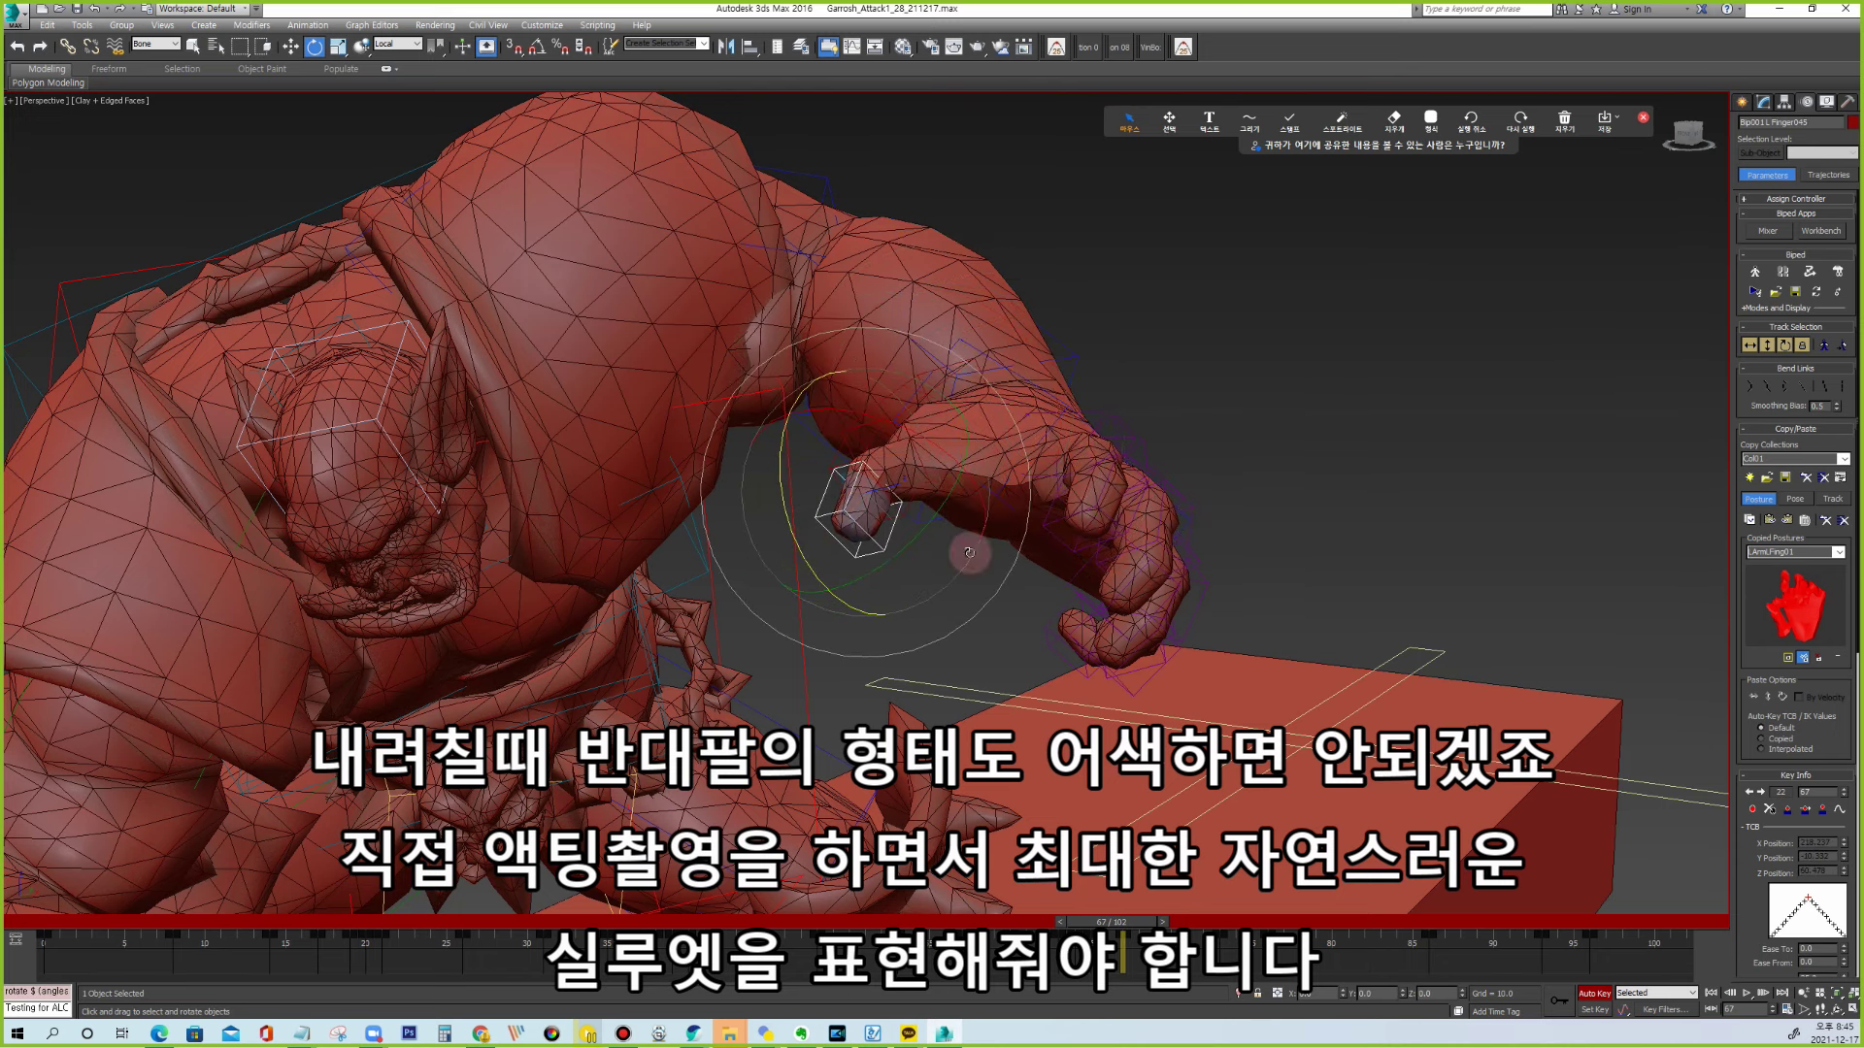
{"action": "middle_click_drag", "start_coordinate": [825, 514], "coordinate": [1225, 464], "text": "alt"}
{"action": "left_click", "coordinate": [1151, 431]}
{"action": "left_click", "coordinate": [1190, 432]}
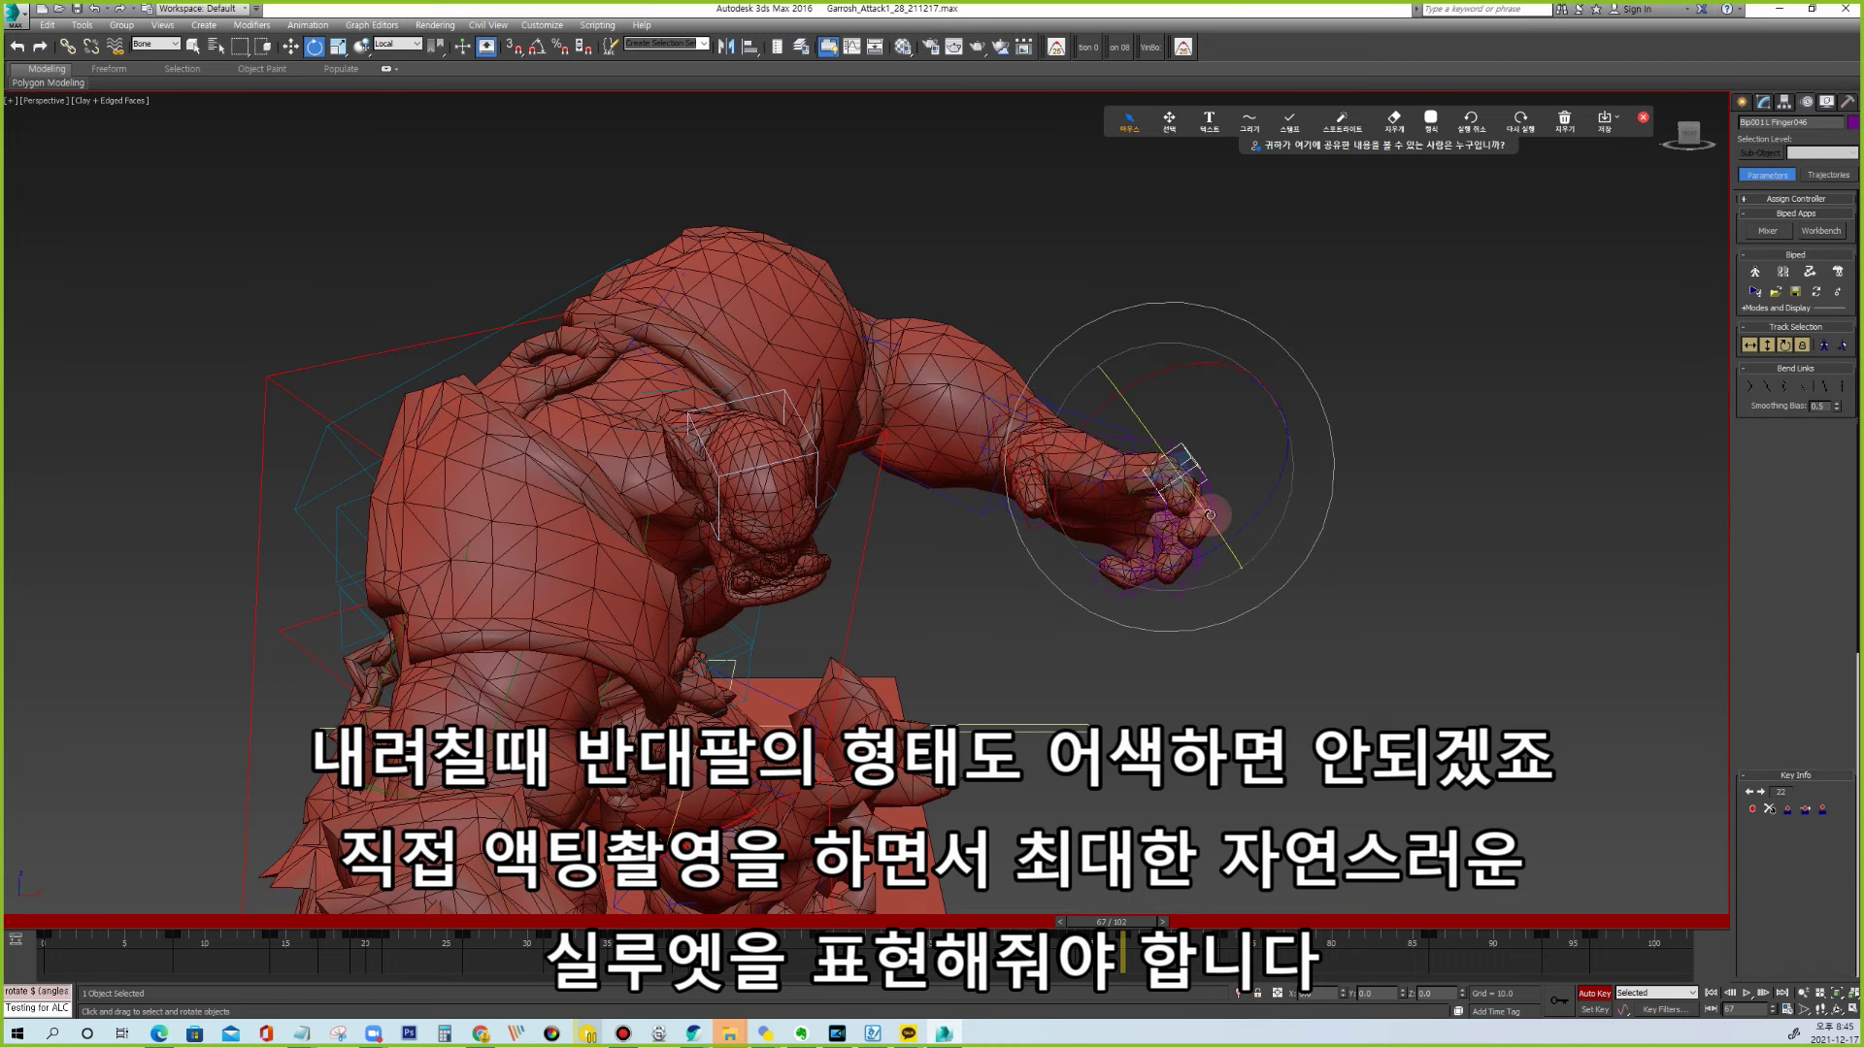
Rotate L Forearm001, raise L UpperArm001 and the hand, and turn Head001.
{"action": "middle_click_drag", "start_coordinate": [1114, 421], "coordinate": [1073, 402], "text": "alt"}
{"action": "left_click", "coordinate": [1073, 401]}
{"action": "left_click_drag", "start_coordinate": [1073, 402], "coordinate": [1077, 427]}
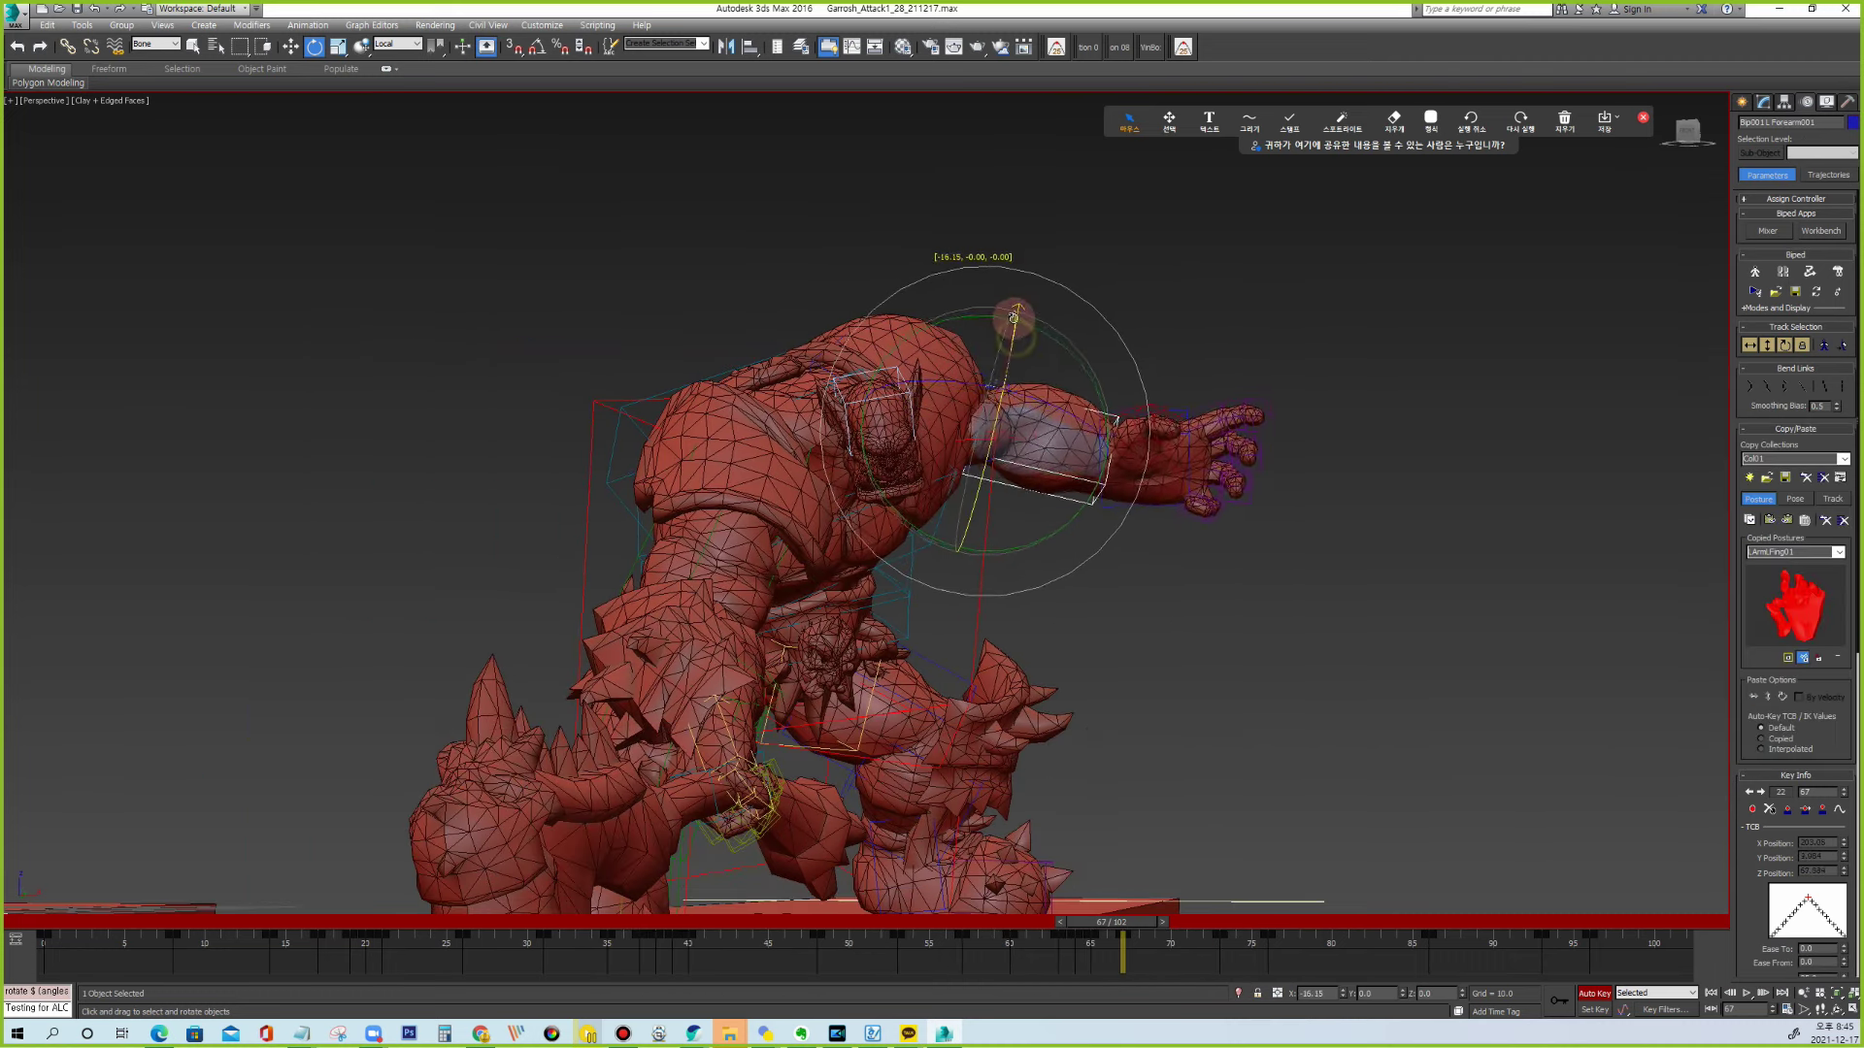
{"action": "left_click", "coordinate": [903, 408]}
{"action": "mouse_move", "coordinate": [902, 407]}
{"action": "left_mouse_down"}
{"action": "mouse_move", "coordinate": [912, 425]}
{"action": "mouse_move", "coordinate": [917, 408]}
{"action": "mouse_move", "coordinate": [849, 403]}
{"action": "left_mouse_up"}
{"action": "left_click", "coordinate": [834, 380]}
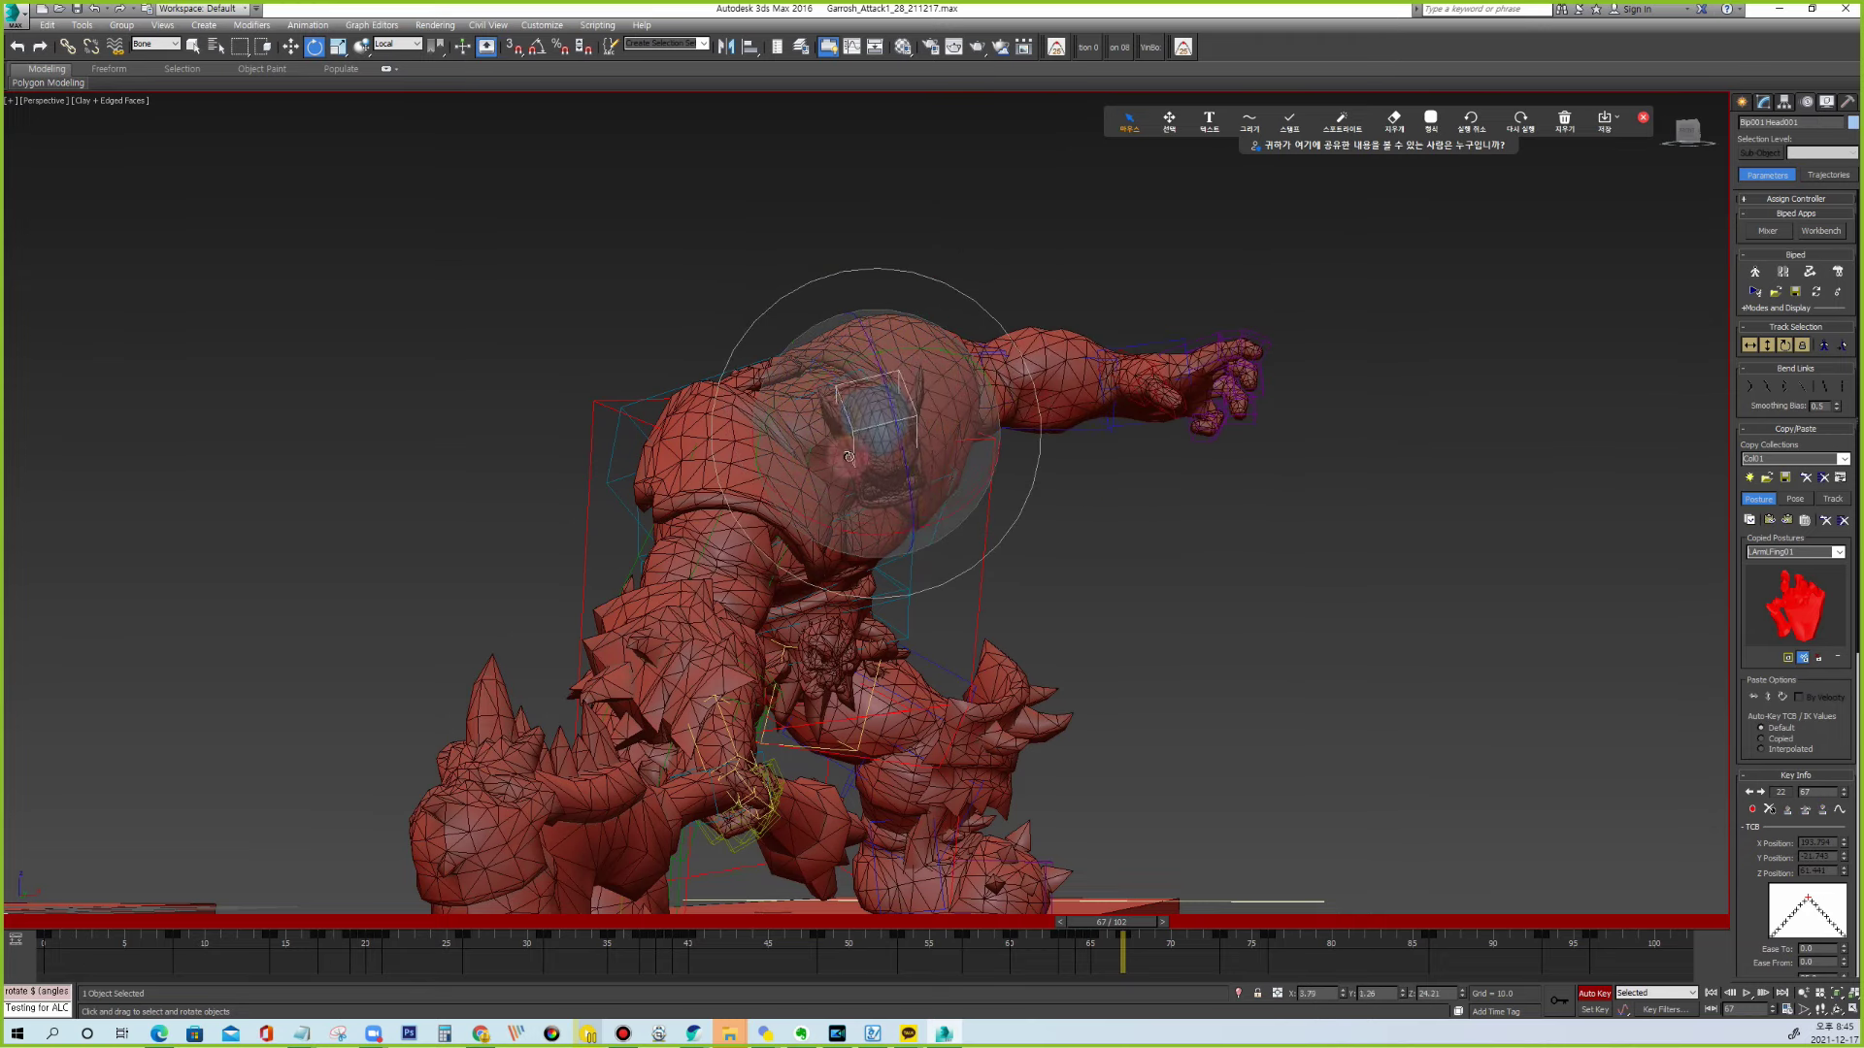
{"action": "mouse_move", "coordinate": [849, 403]}
{"action": "middle_mouse_down", "text": "alt"}
{"action": "mouse_move", "coordinate": [1057, 481]}
{"action": "mouse_move", "coordinate": [1067, 525]}
{"action": "middle_mouse_up", "text": "alt"}
{"action": "left_click", "coordinate": [1056, 684]}
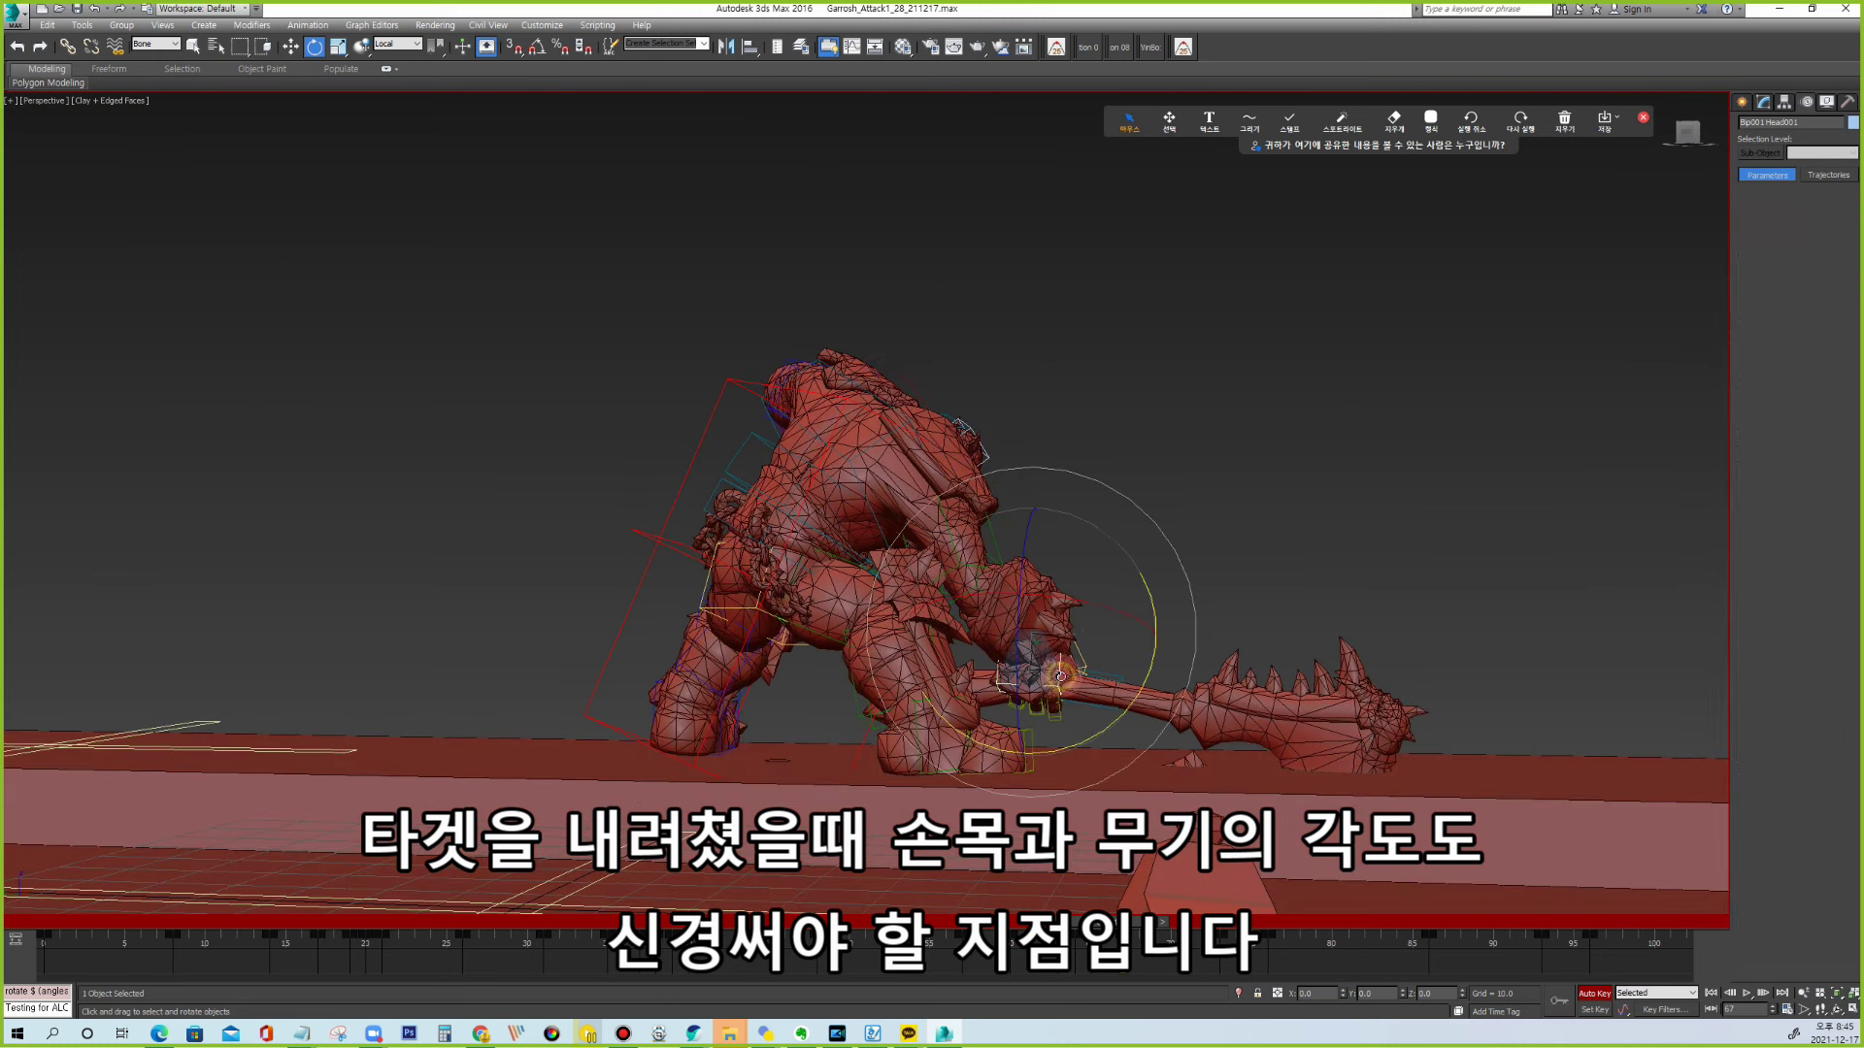
Move and rotate the right hand with the mace, then shift it sideways.
{"action": "key", "text": "w"}
{"action": "left_click_drag", "start_coordinate": [1013, 583], "coordinate": [1154, 574]}
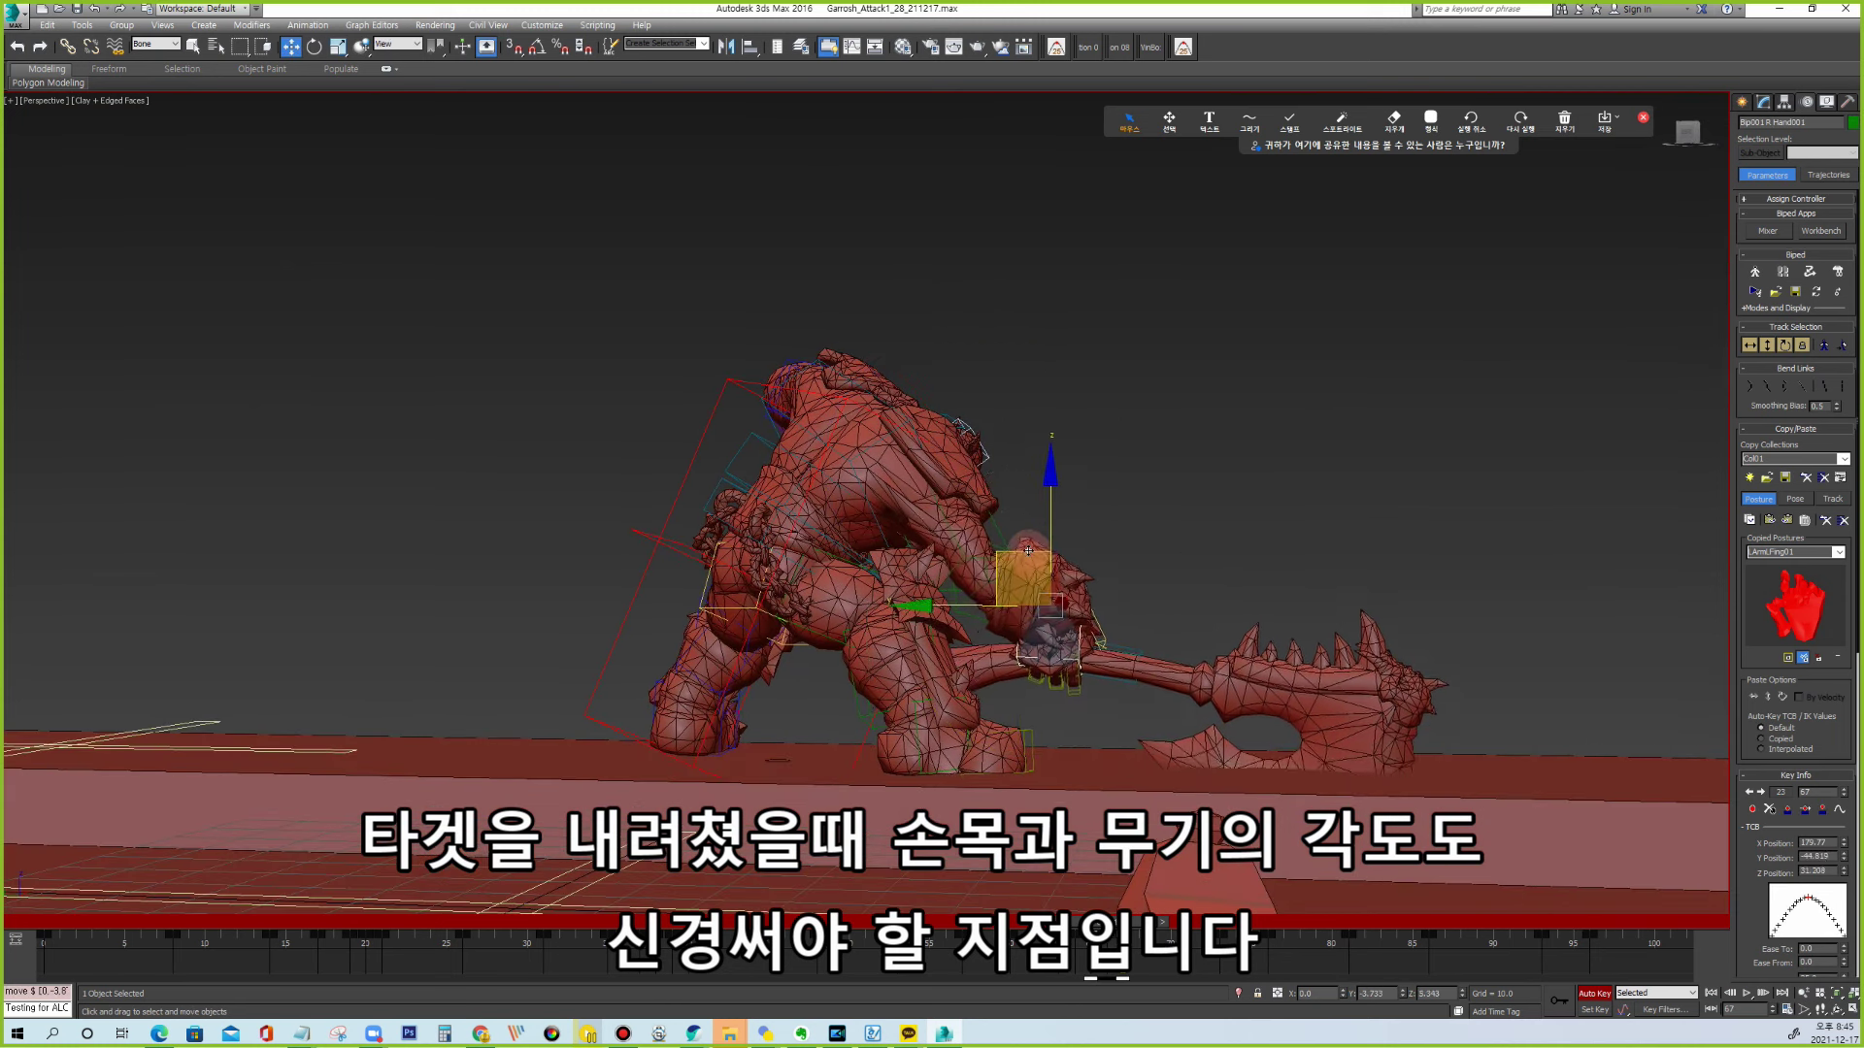
{"action": "key", "text": "e"}
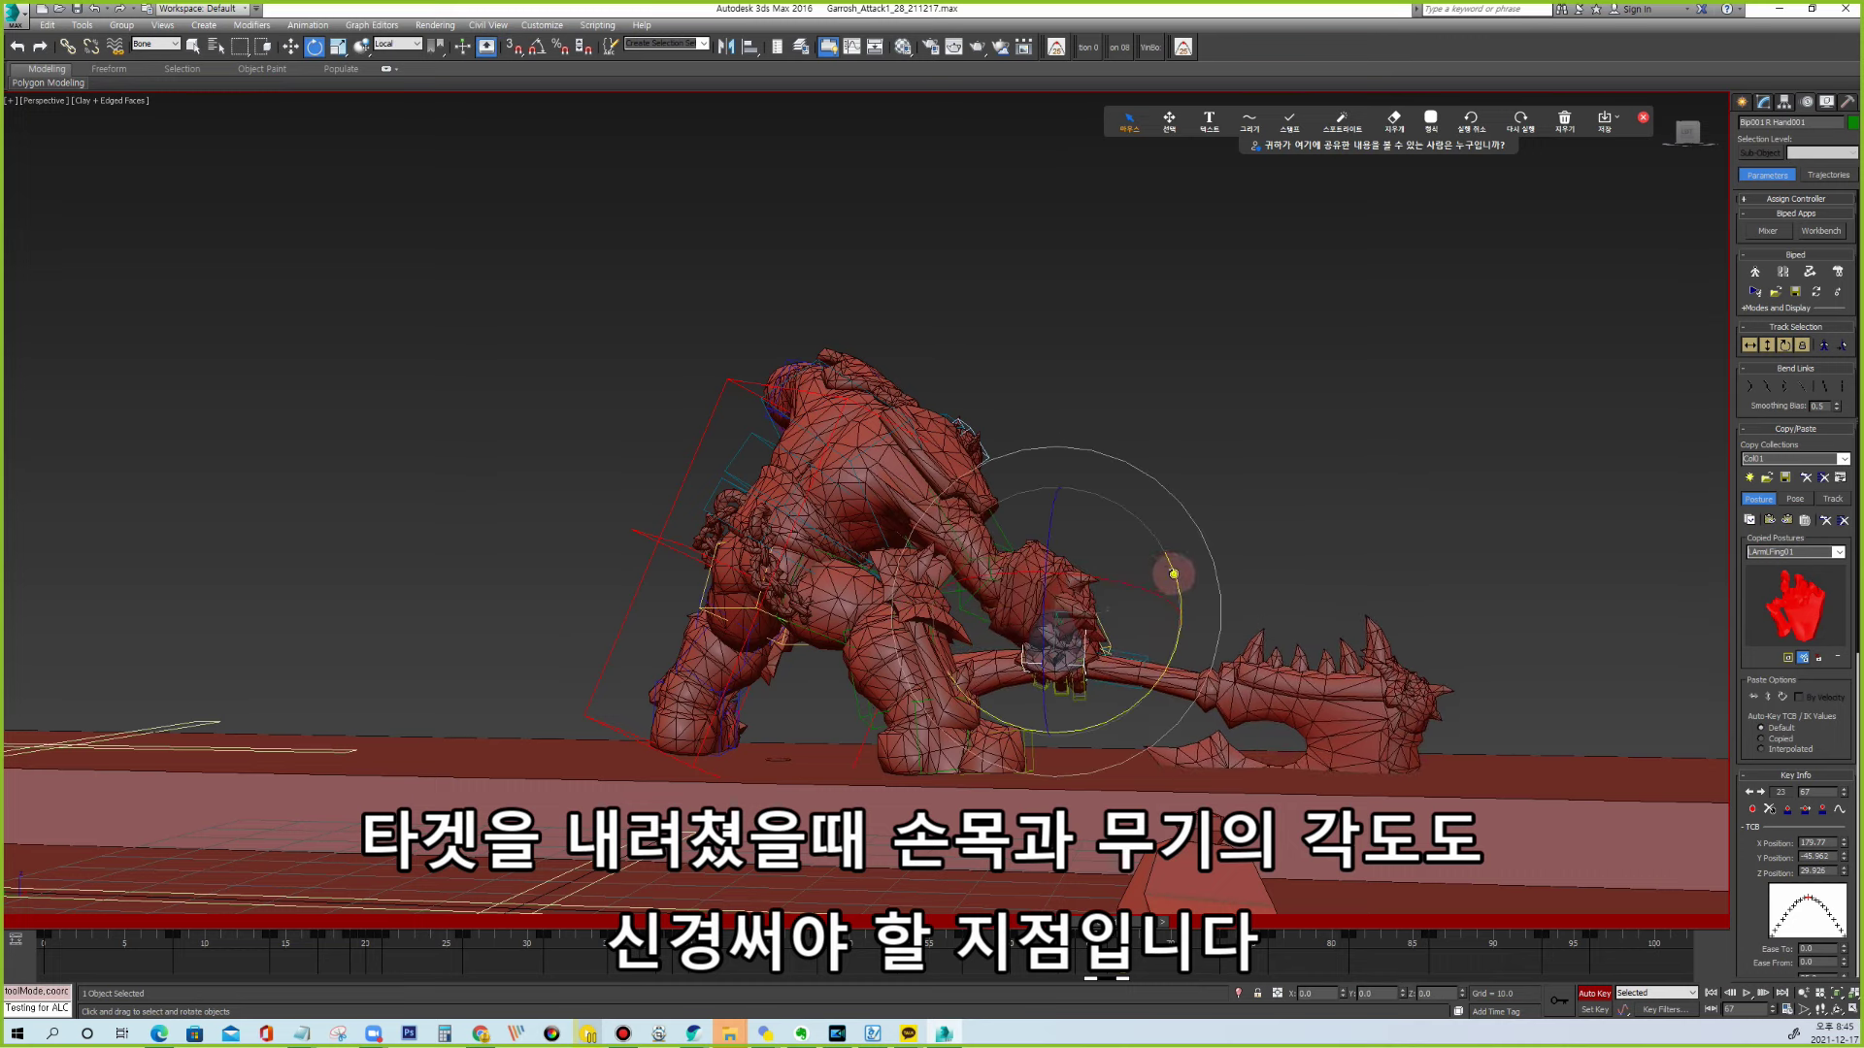
{"action": "left_click_drag", "start_coordinate": [1174, 574], "coordinate": [1129, 633]}
{"action": "key", "text": "w"}
{"action": "left_click_drag", "start_coordinate": [995, 621], "coordinate": [977, 618]}
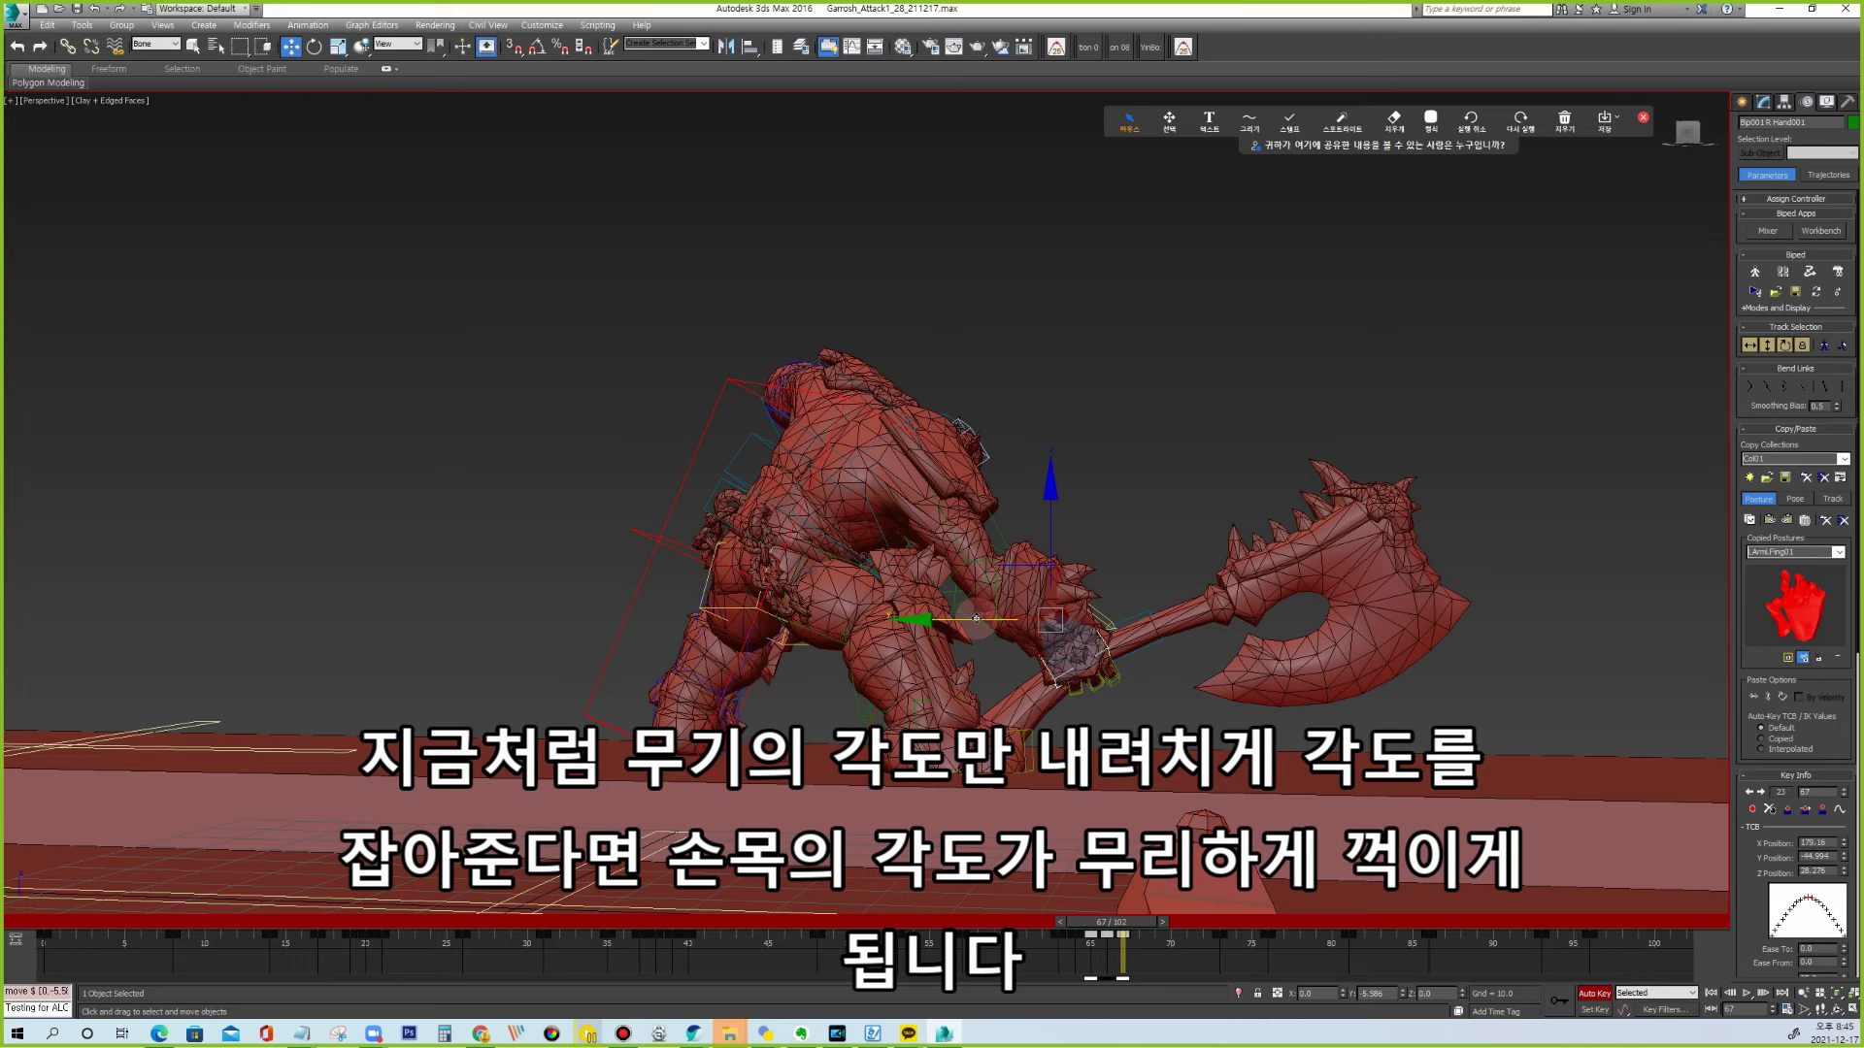
Tilt Bip001 Prop002 about 31° toward horizontal and raise the hand slightly.
{"action": "left_click", "coordinate": [1145, 626]}
{"action": "key", "text": "e"}
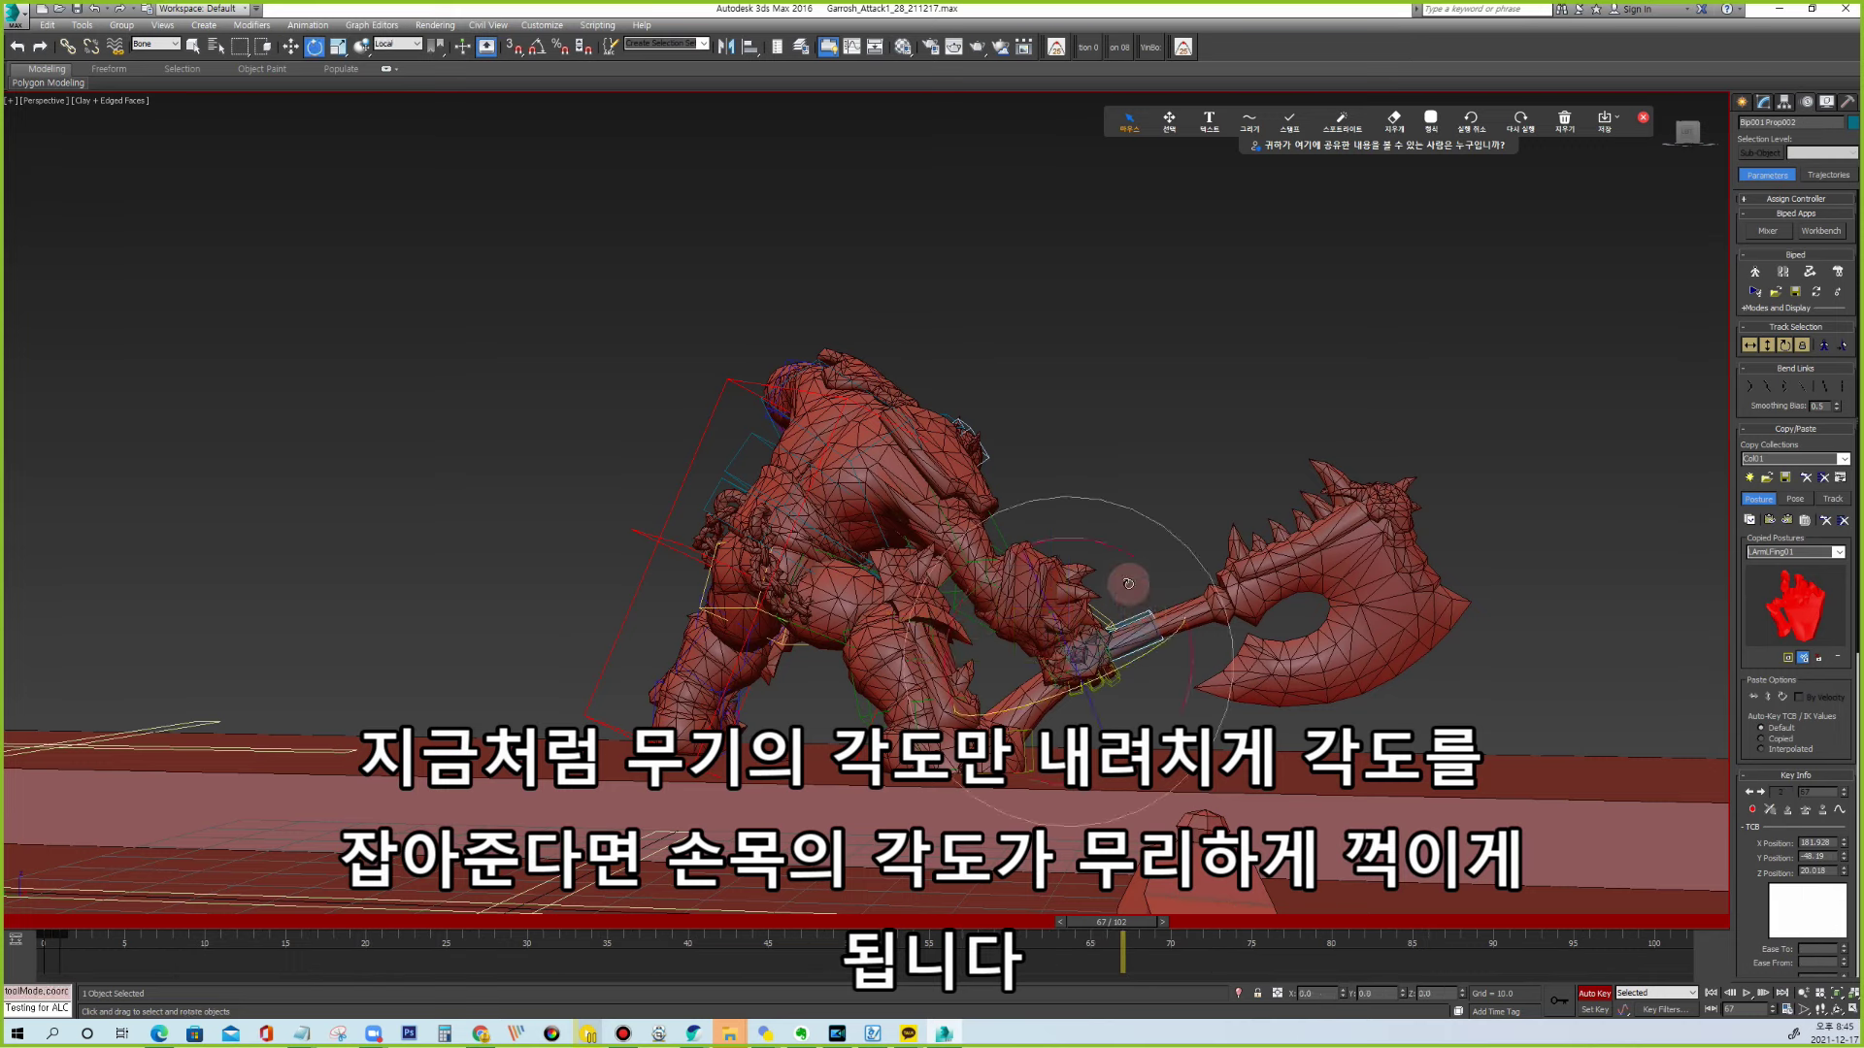
{"action": "left_click_drag", "start_coordinate": [1128, 584], "coordinate": [1153, 563]}
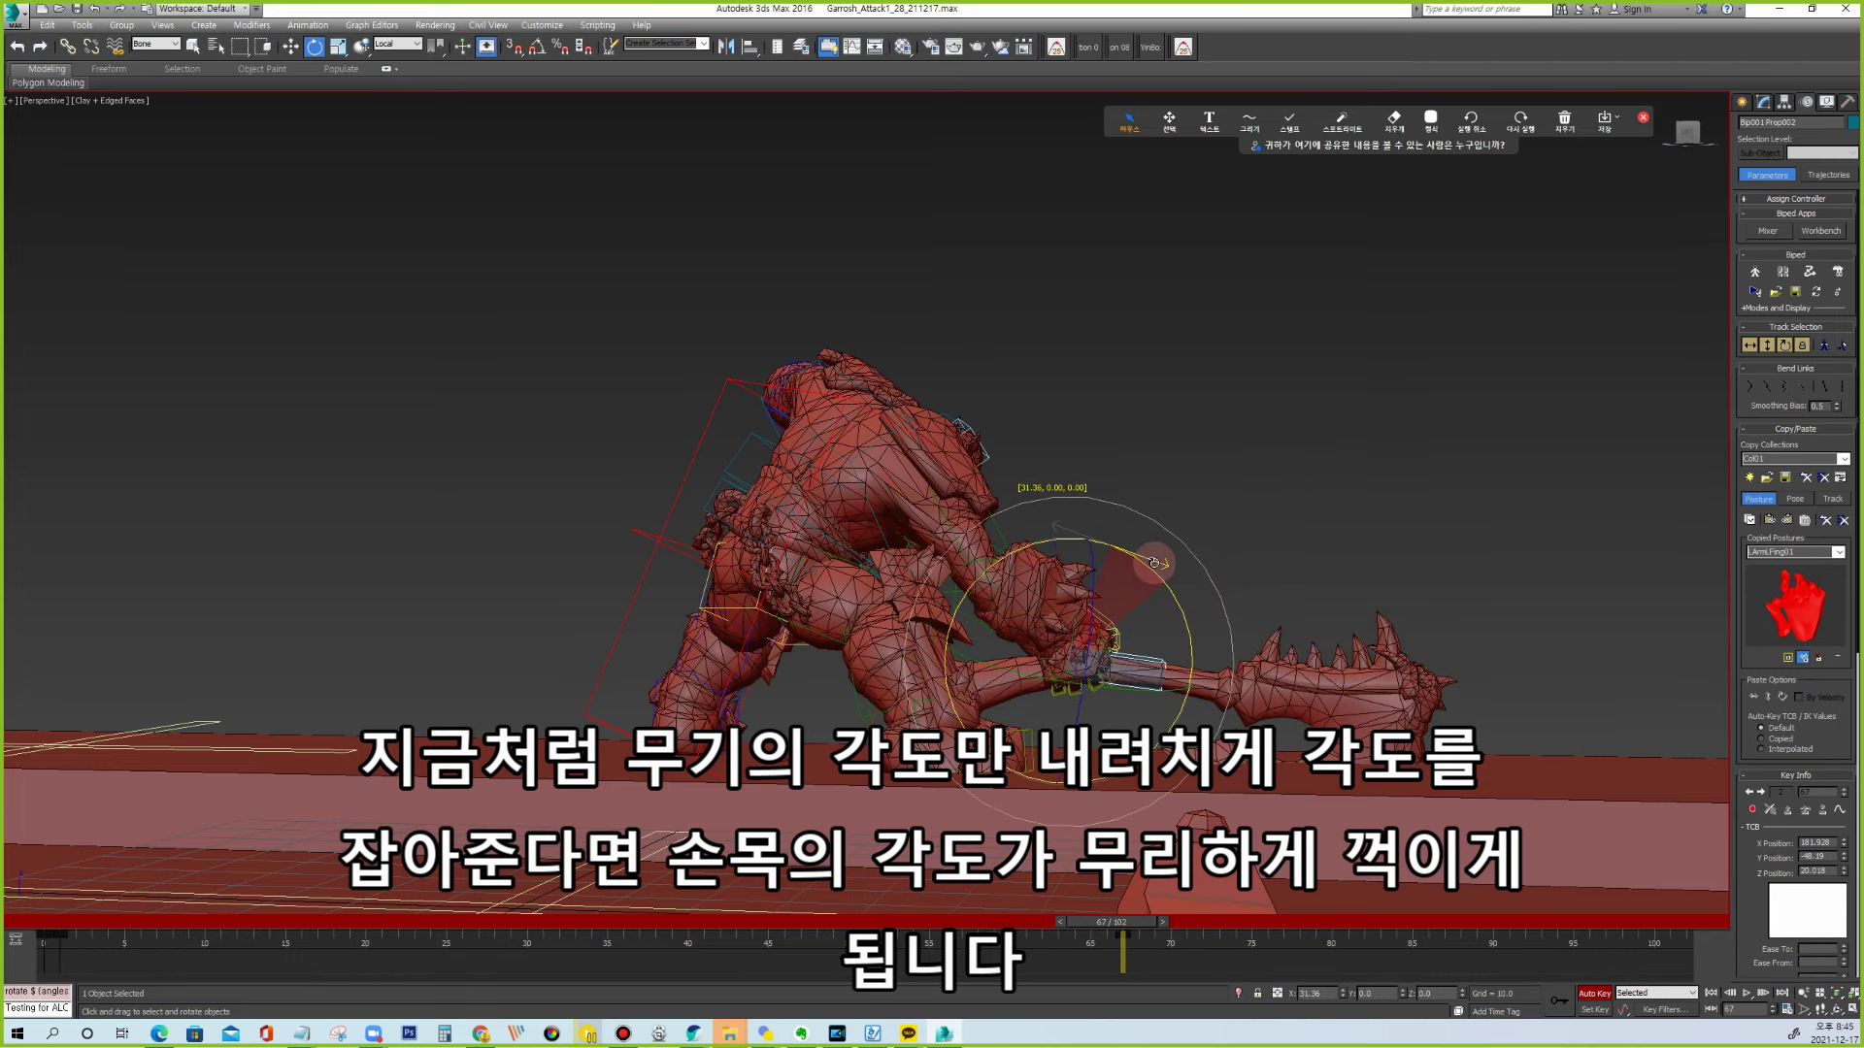
{"action": "key", "text": "w"}
{"action": "left_click_drag", "start_coordinate": [1068, 588], "coordinate": [1068, 568]}
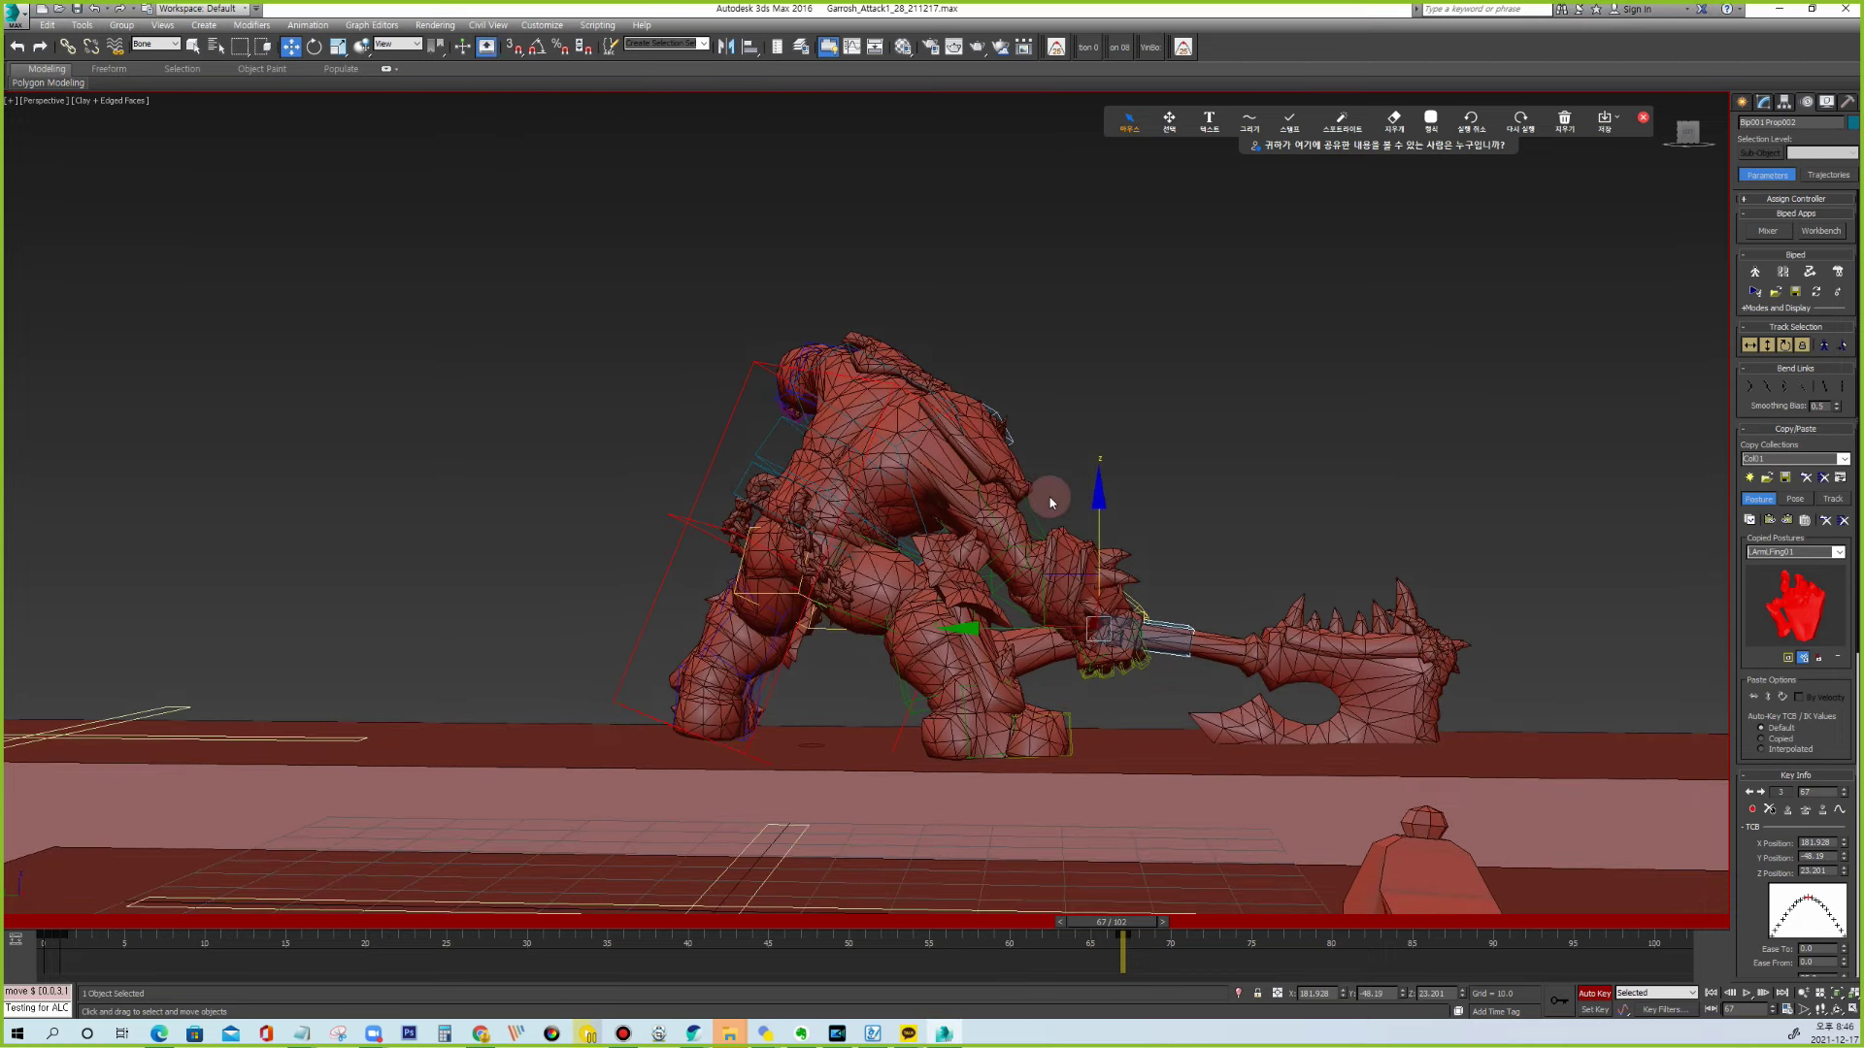
Click through the arm, clavicle and head bones, then rotate the left forearm downward.
{"action": "middle_click_drag", "start_coordinate": [1045, 482], "coordinate": [818, 525], "text": "alt"}
{"action": "key", "text": "e"}
{"action": "left_click", "coordinate": [819, 525]}
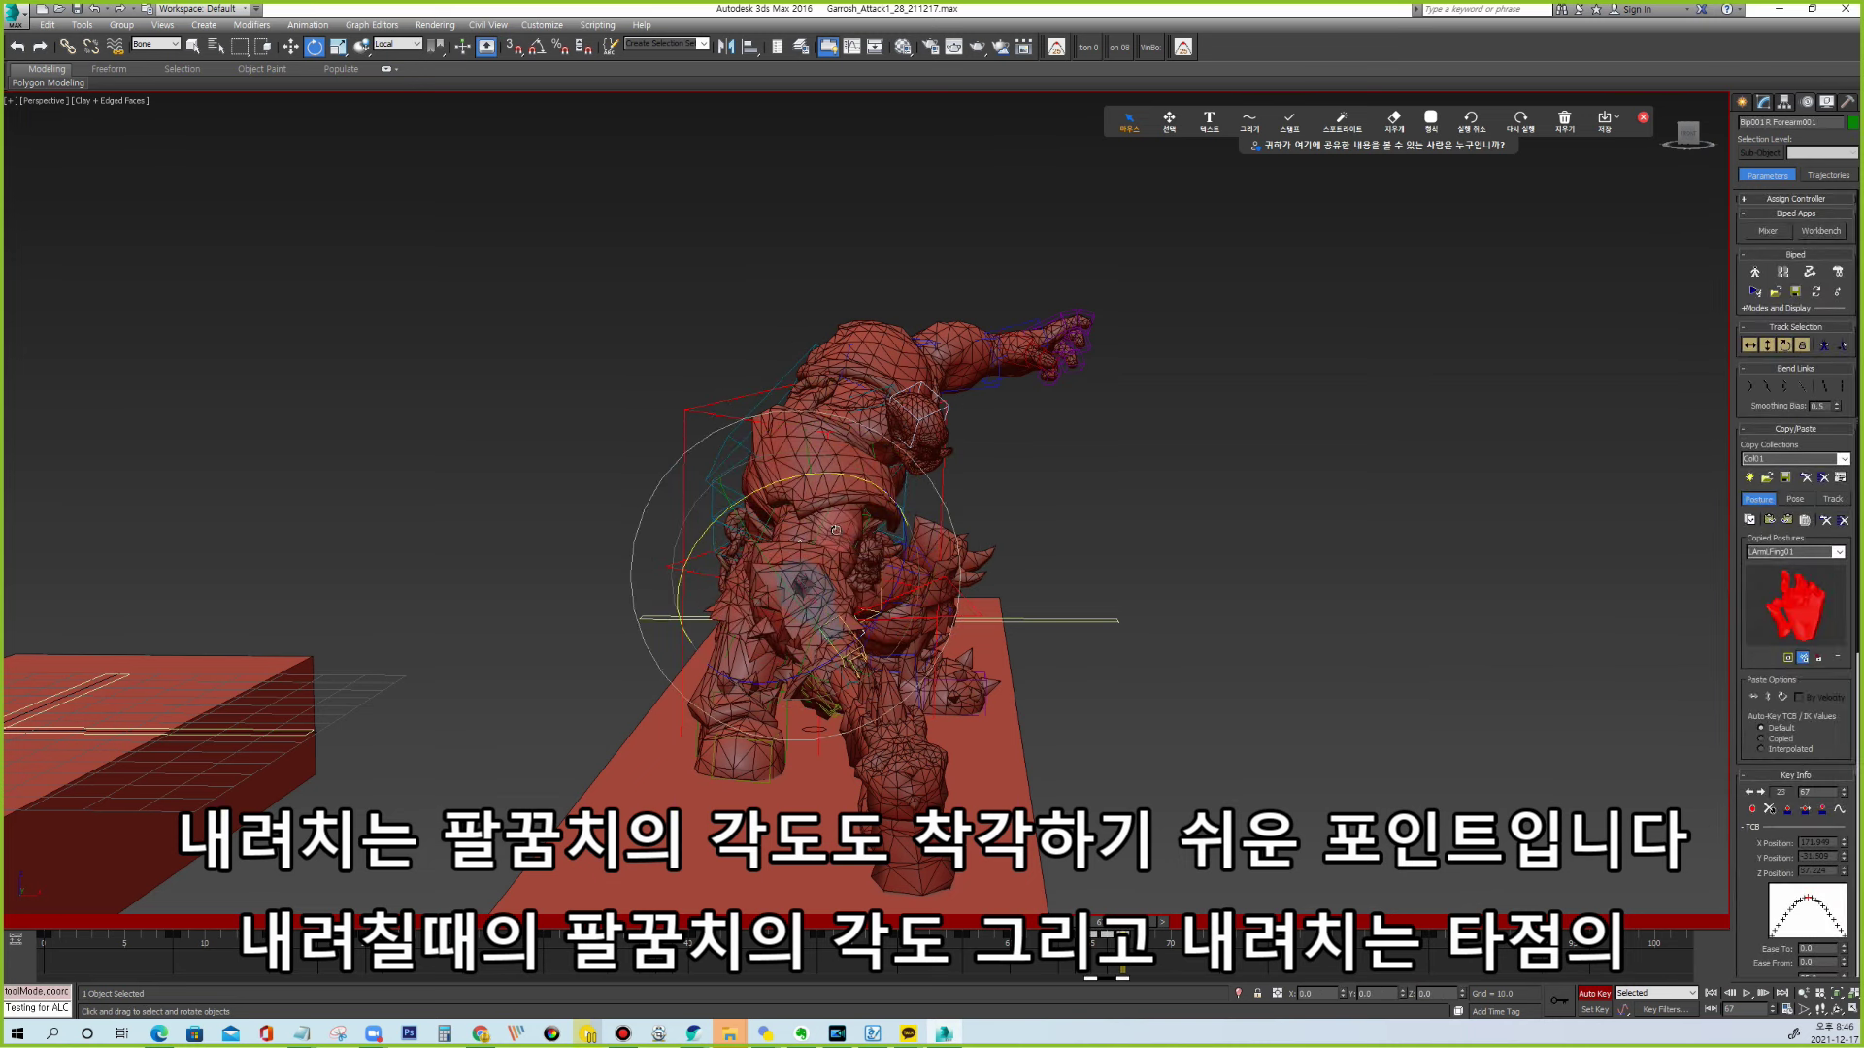
{"action": "left_click", "coordinate": [863, 523]}
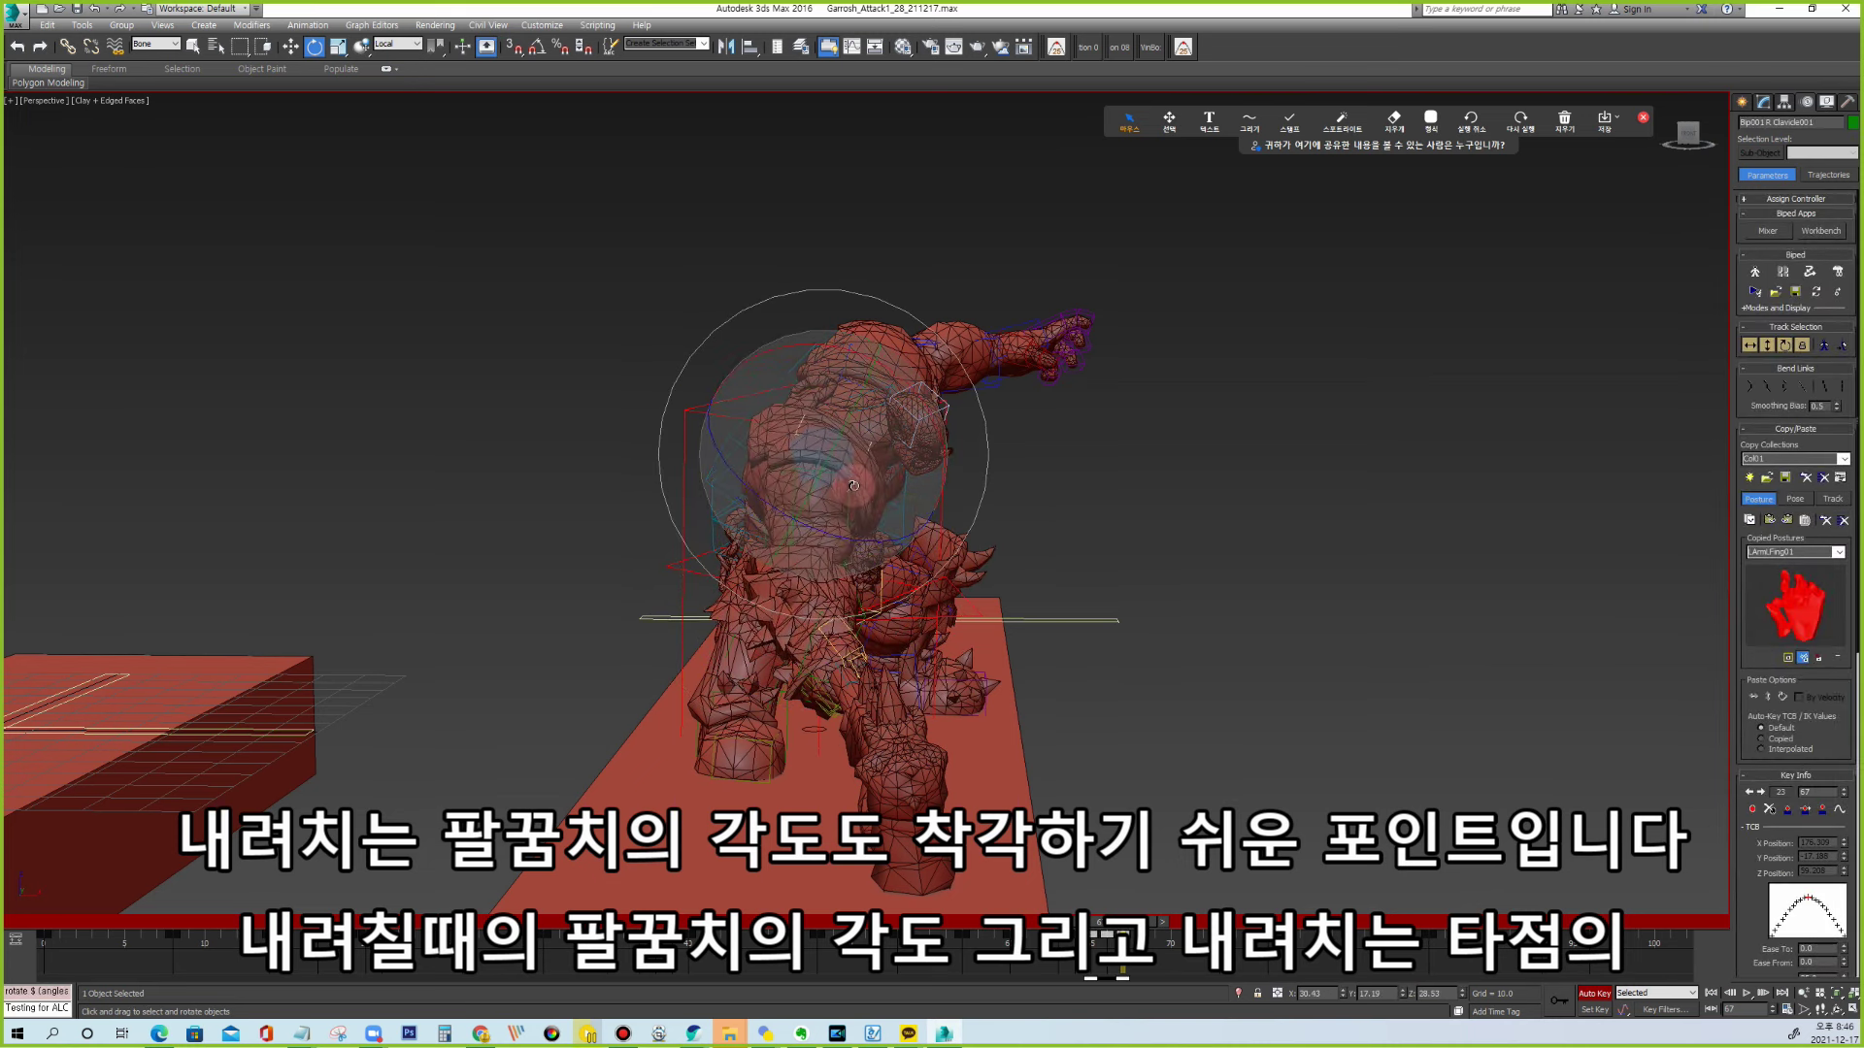
{"action": "left_click", "coordinate": [953, 402]}
{"action": "left_click", "coordinate": [917, 415]}
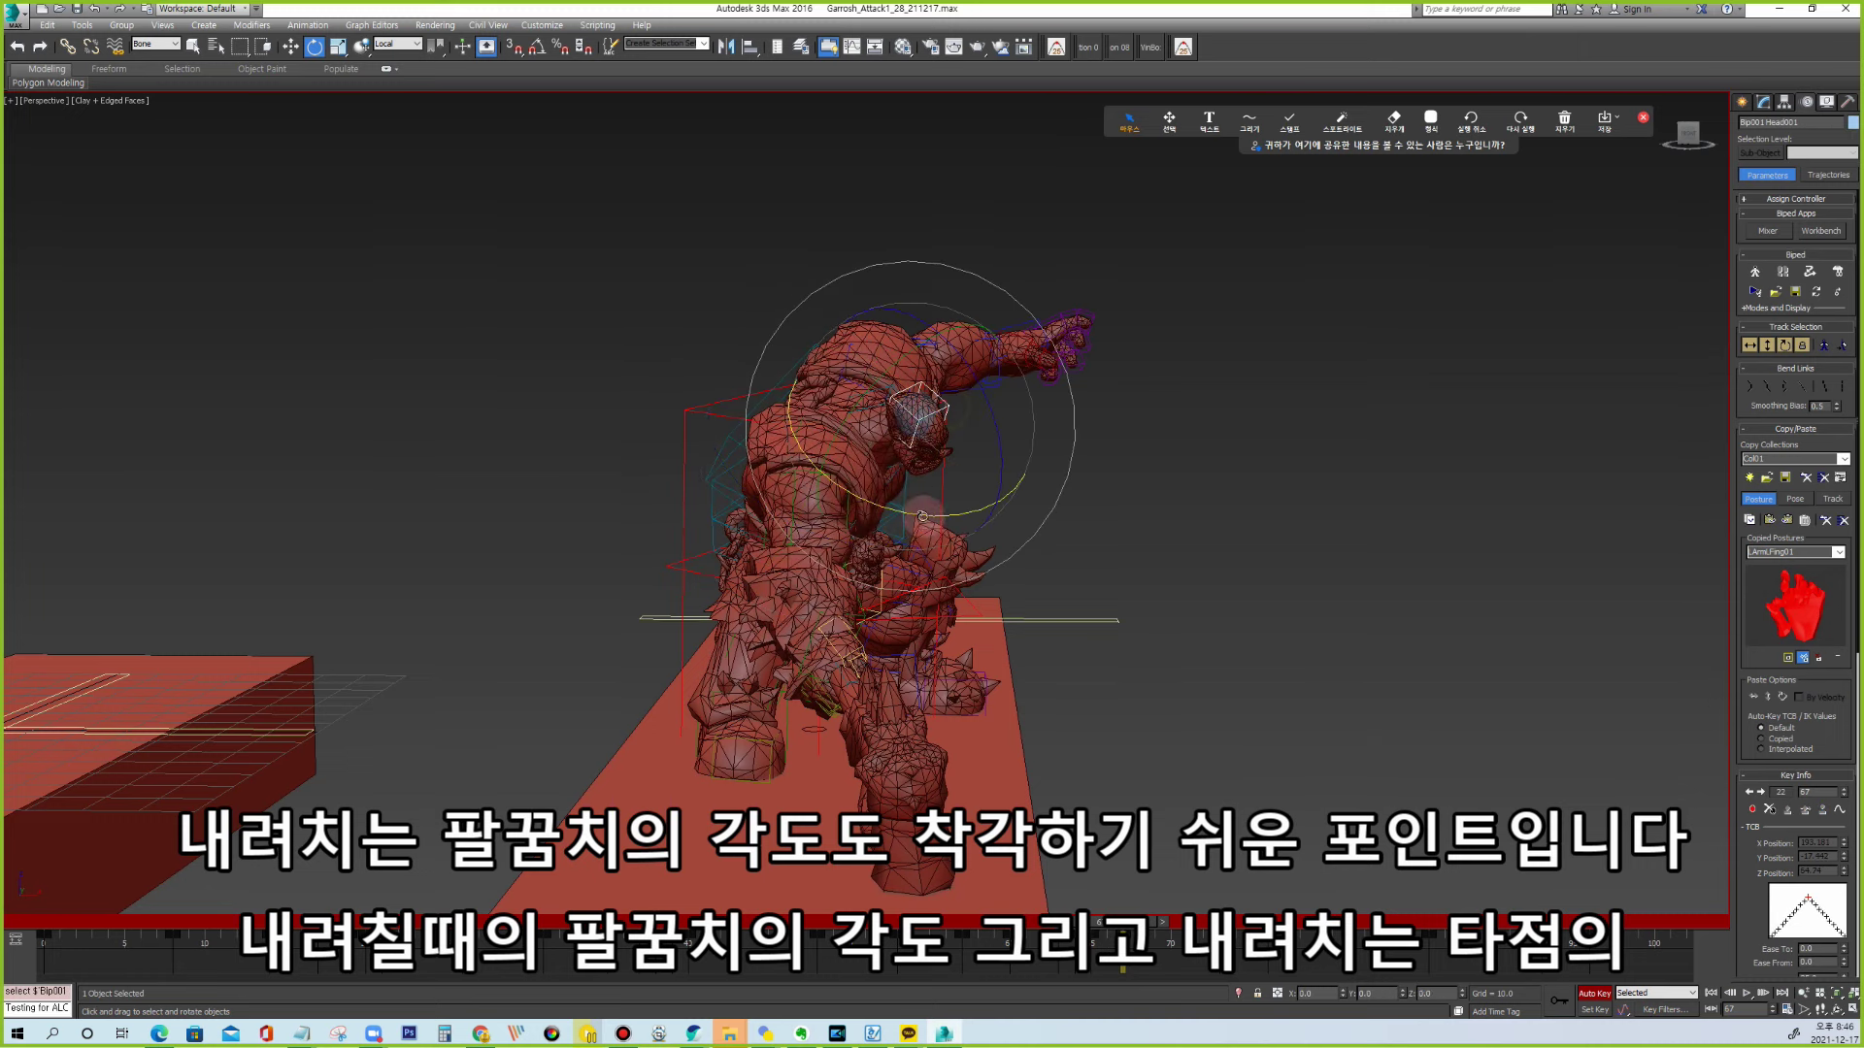
{"action": "left_click", "coordinate": [980, 388]}
{"action": "left_click_drag", "start_coordinate": [964, 330], "coordinate": [957, 391]}
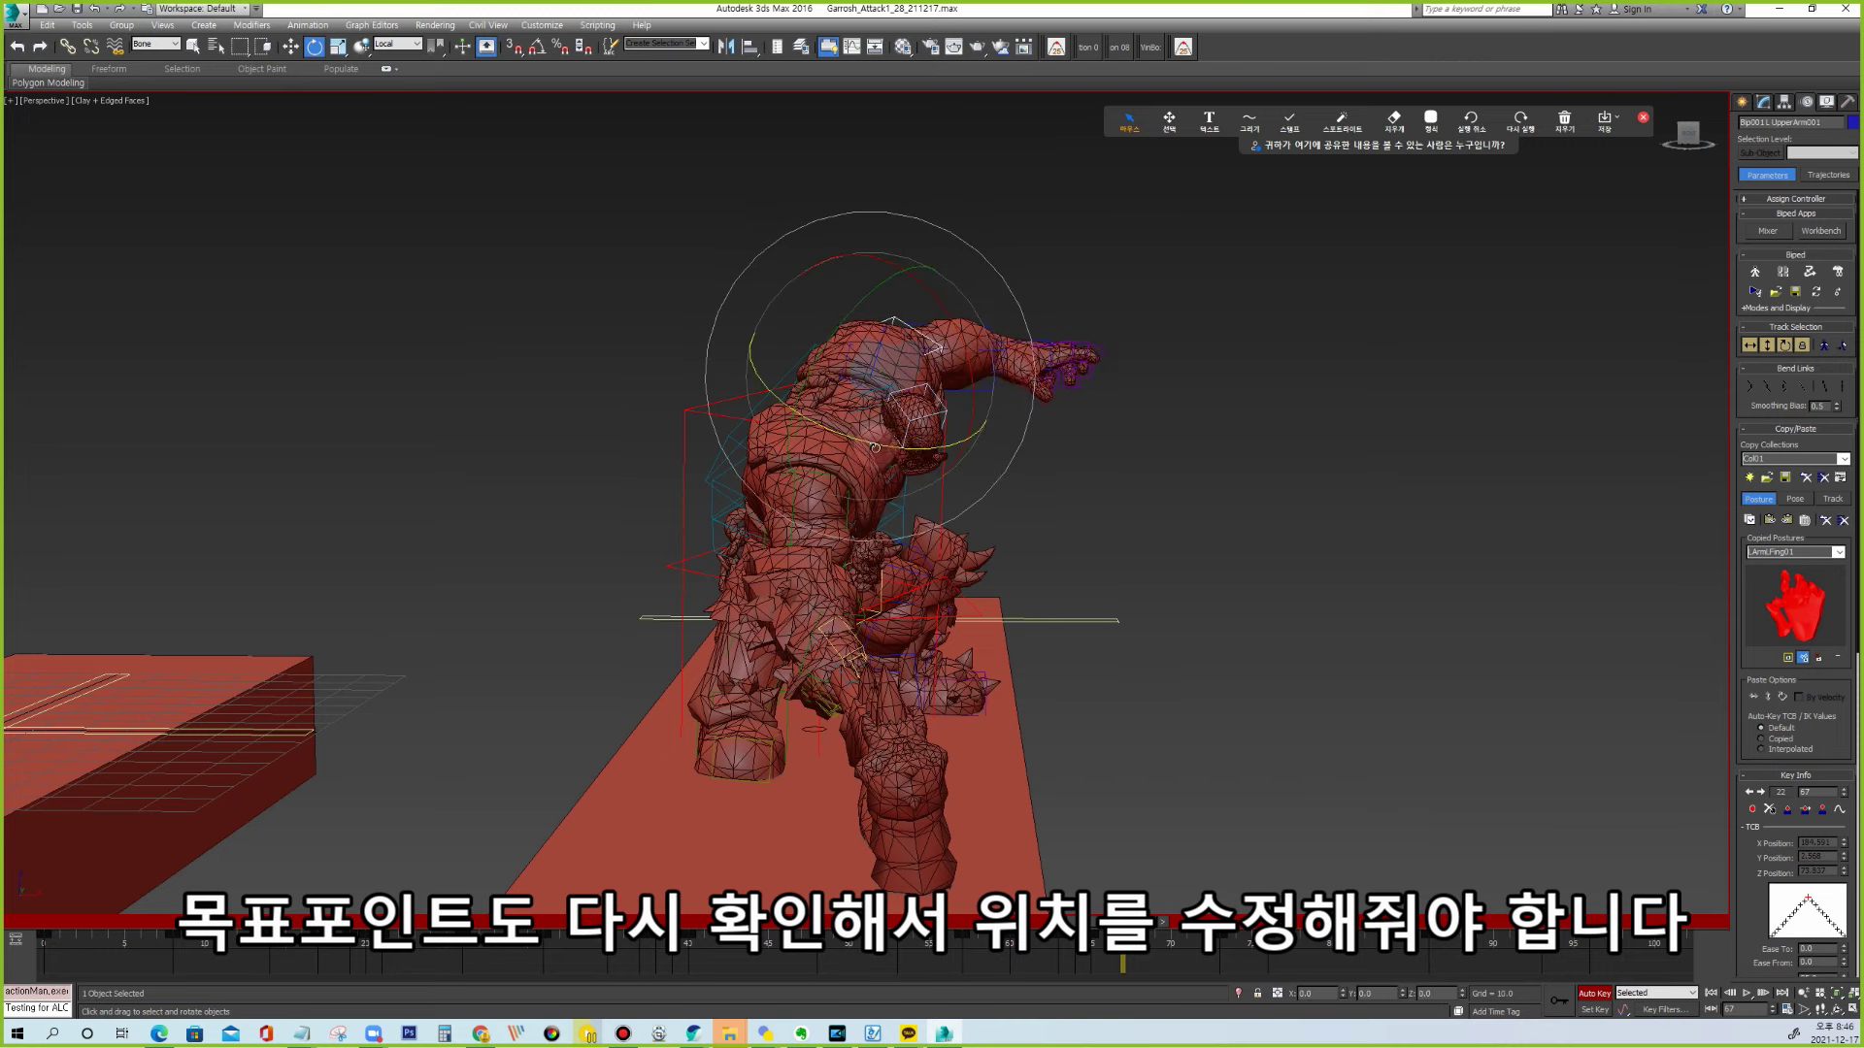
Rotate the left upper arm and the left hand to new angles.
{"action": "left_click", "coordinate": [878, 447]}
{"action": "left_click_drag", "start_coordinate": [907, 408], "coordinate": [921, 380]}
{"action": "left_click", "coordinate": [1029, 335]}
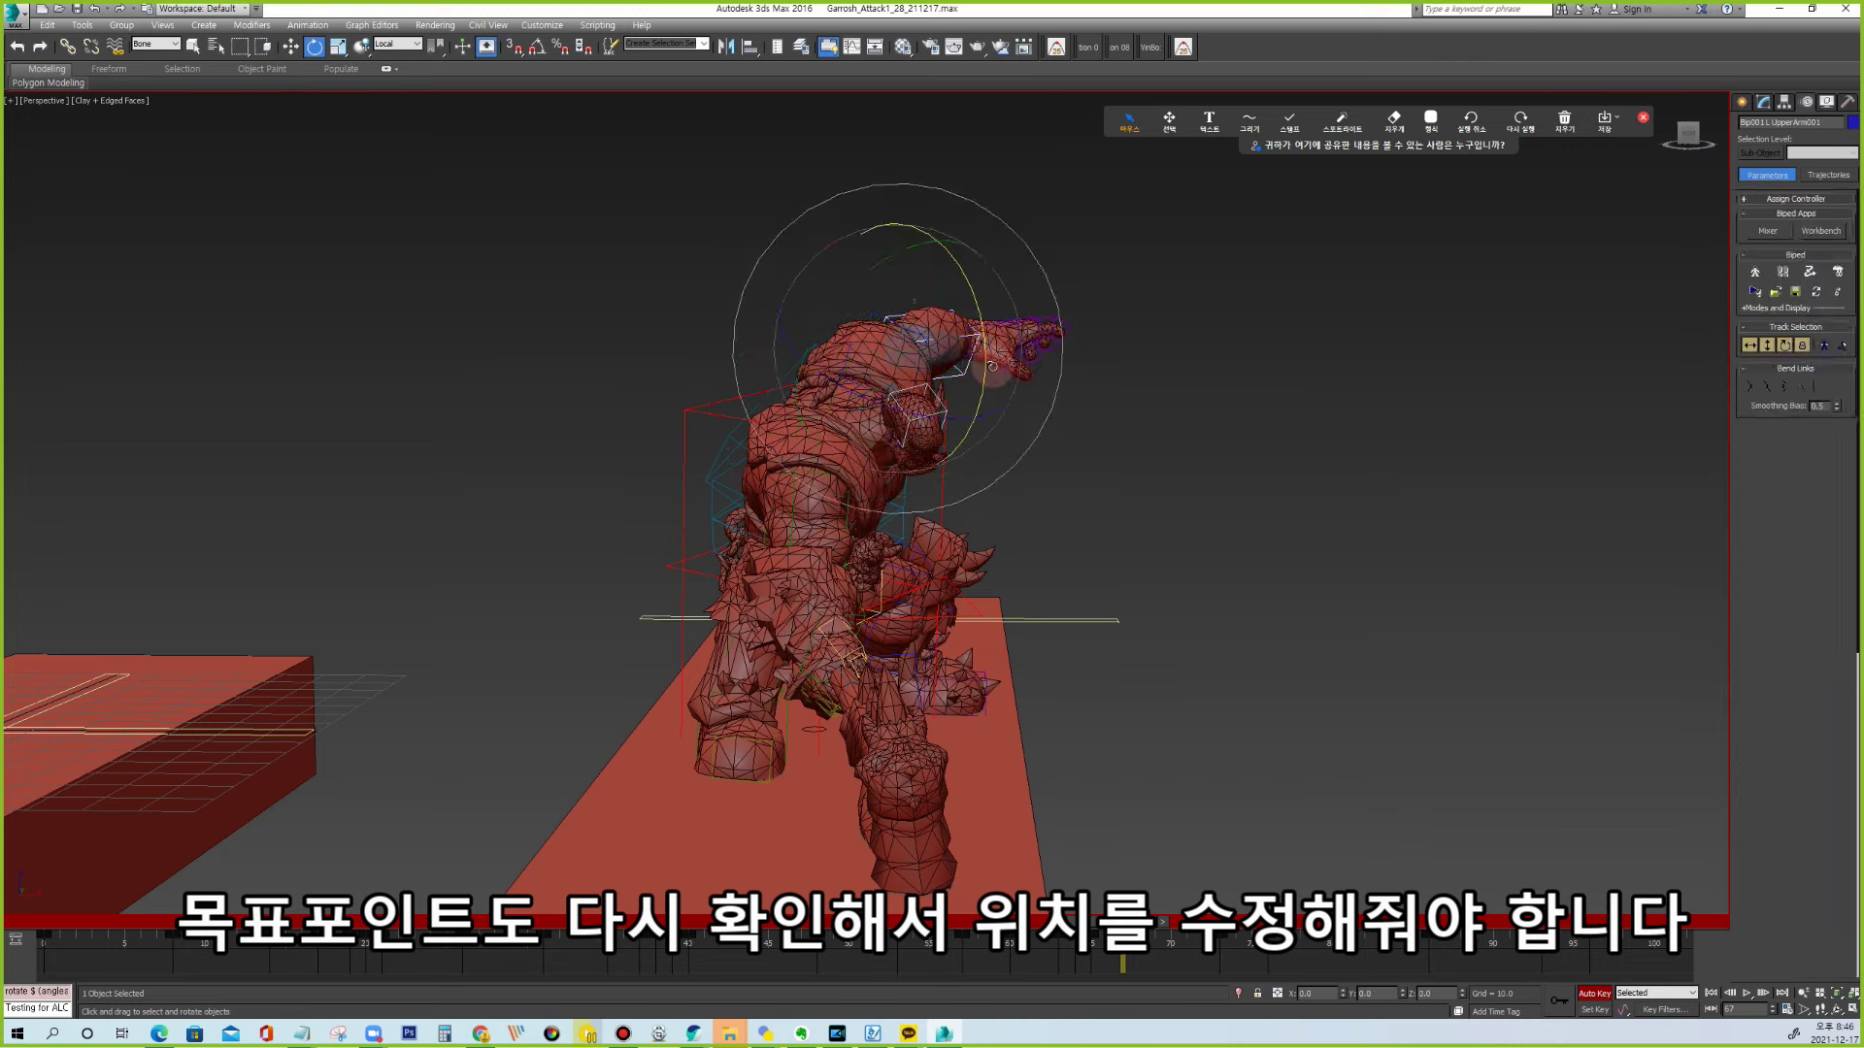
{"action": "left_click_drag", "start_coordinate": [952, 242], "coordinate": [950, 294]}
{"action": "middle_click_drag", "start_coordinate": [1123, 404], "coordinate": [1107, 404]}
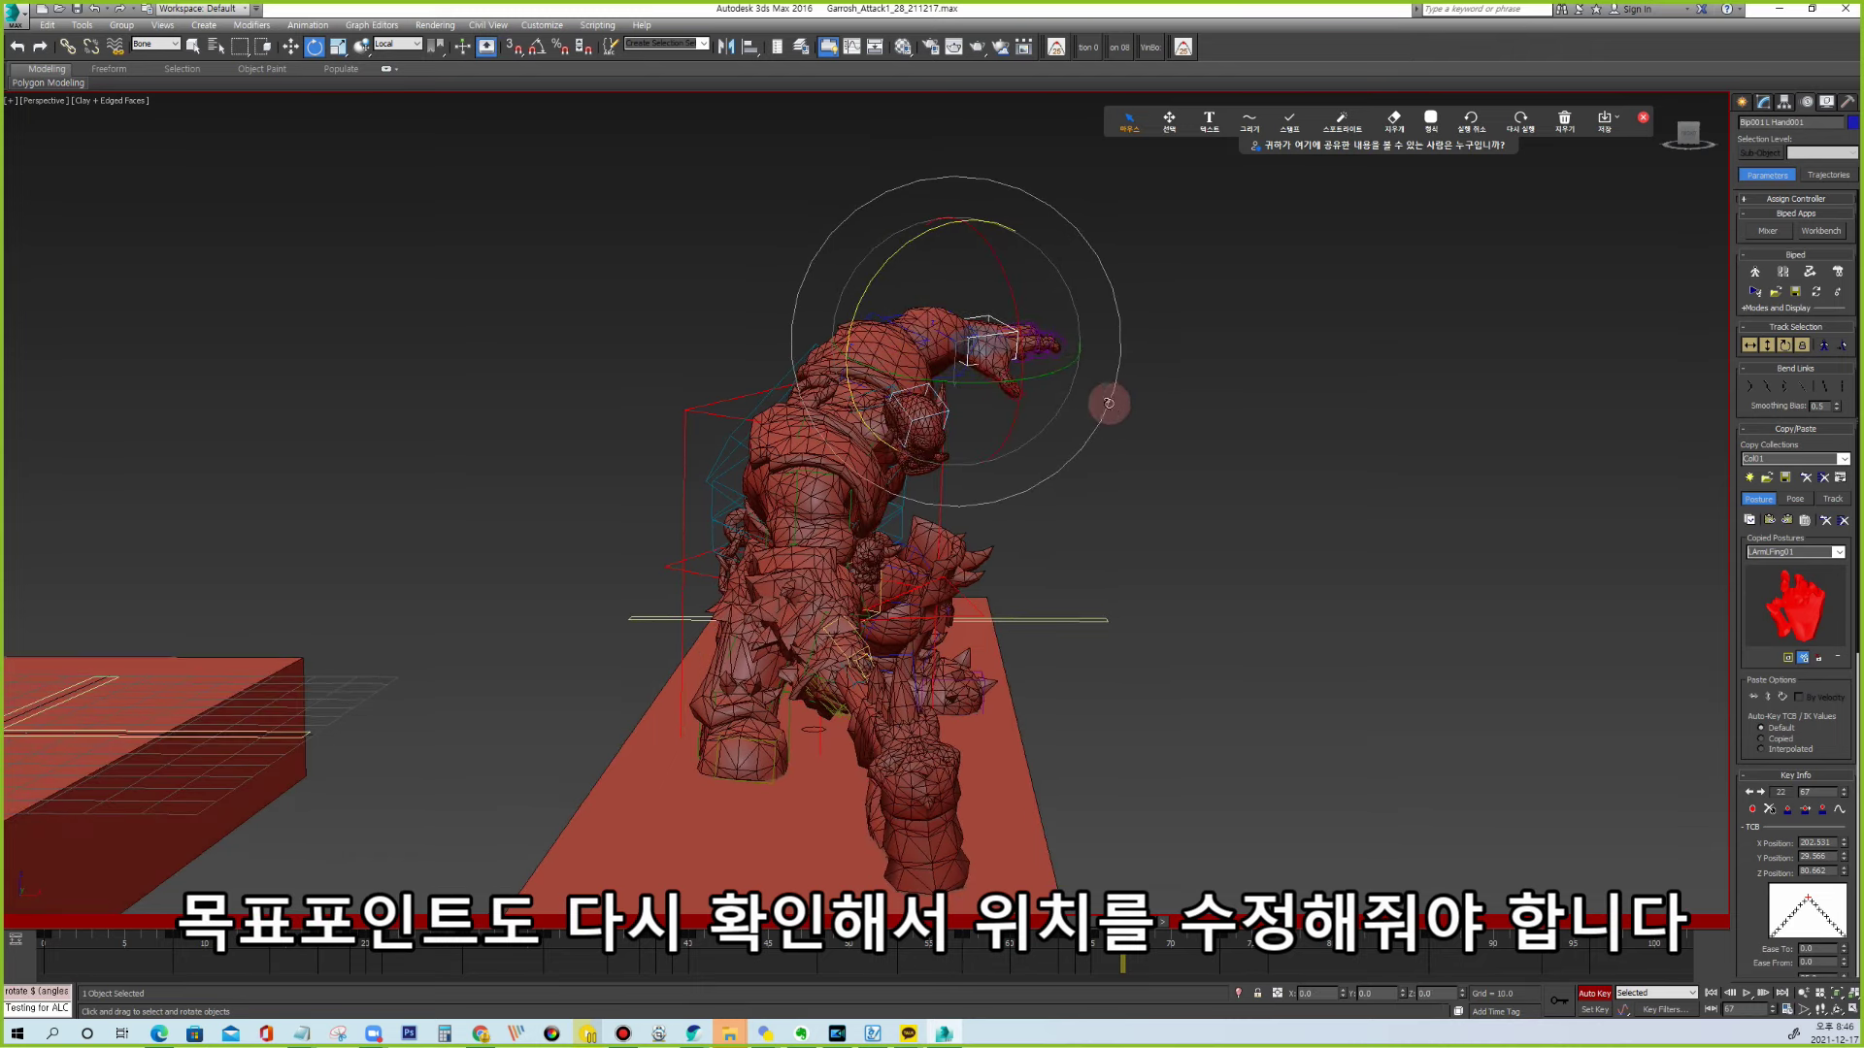
Tilt the mace prop about its Z axis and view both characters from the side.
{"action": "left_click", "coordinate": [804, 660]}
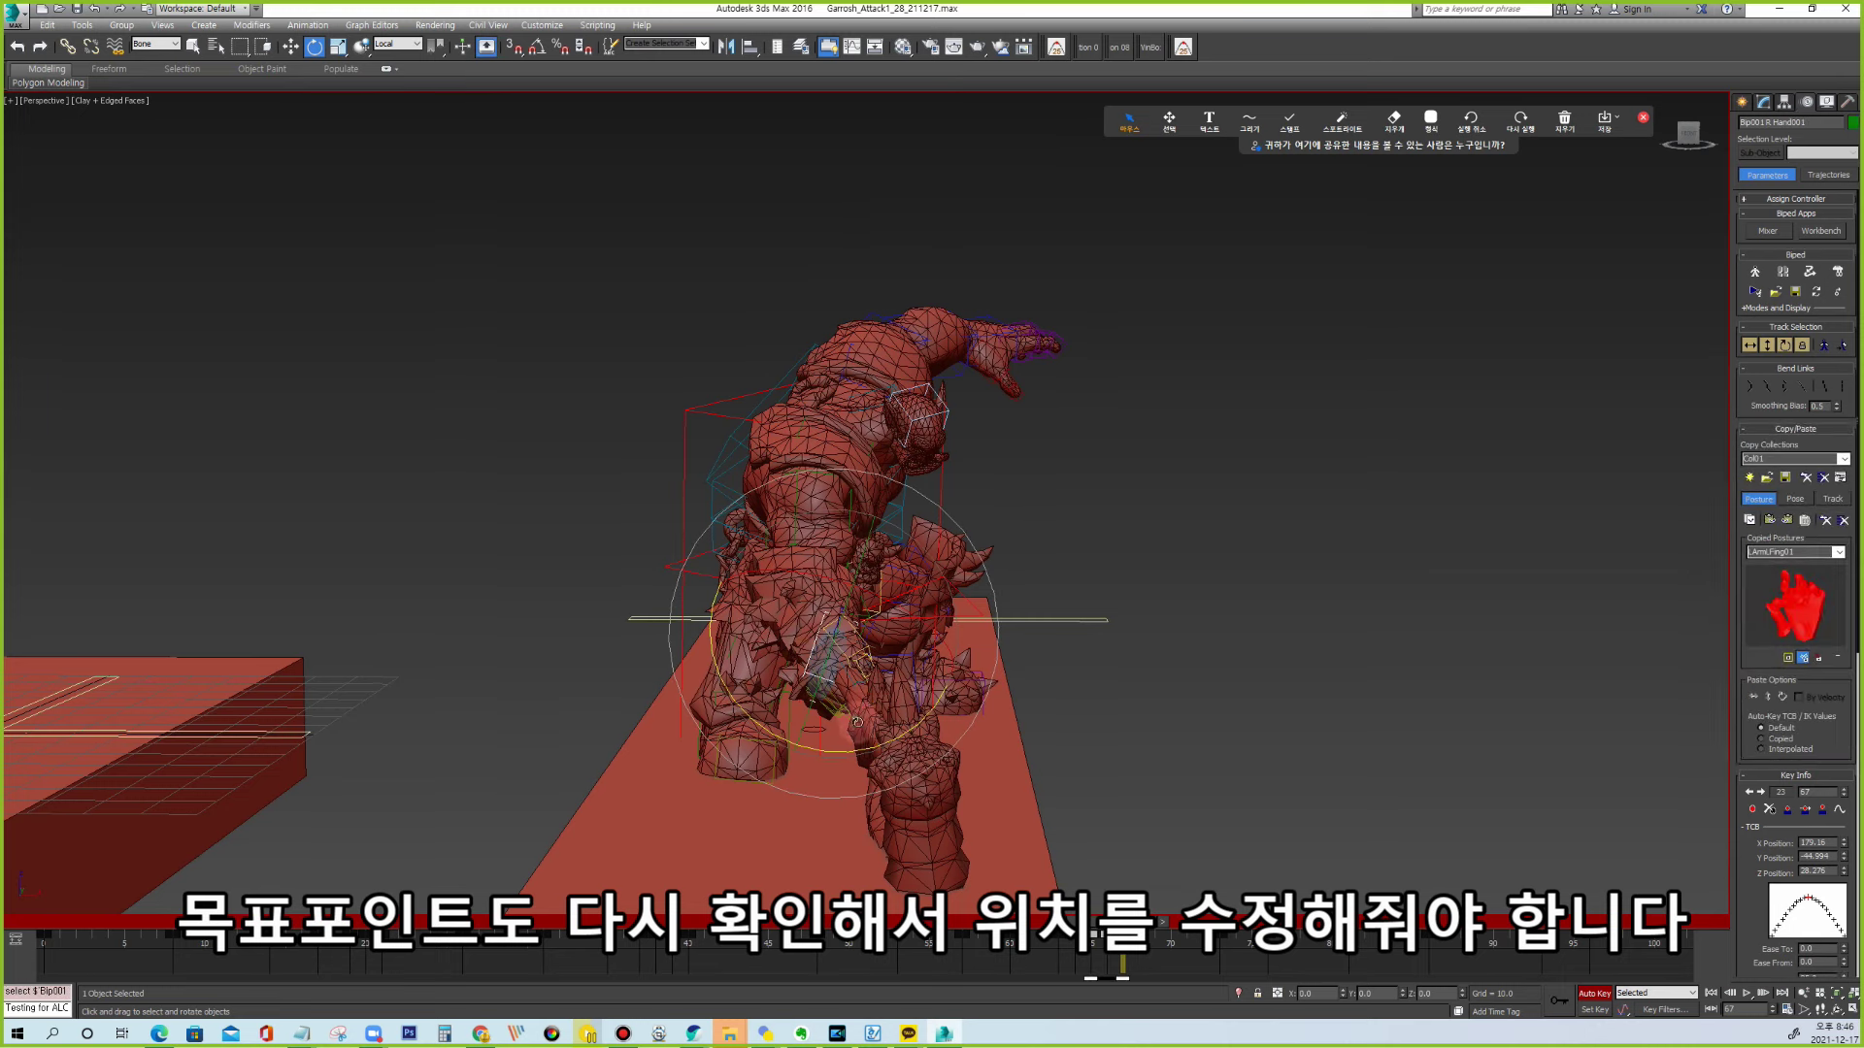
{"action": "left_click", "coordinate": [843, 707]}
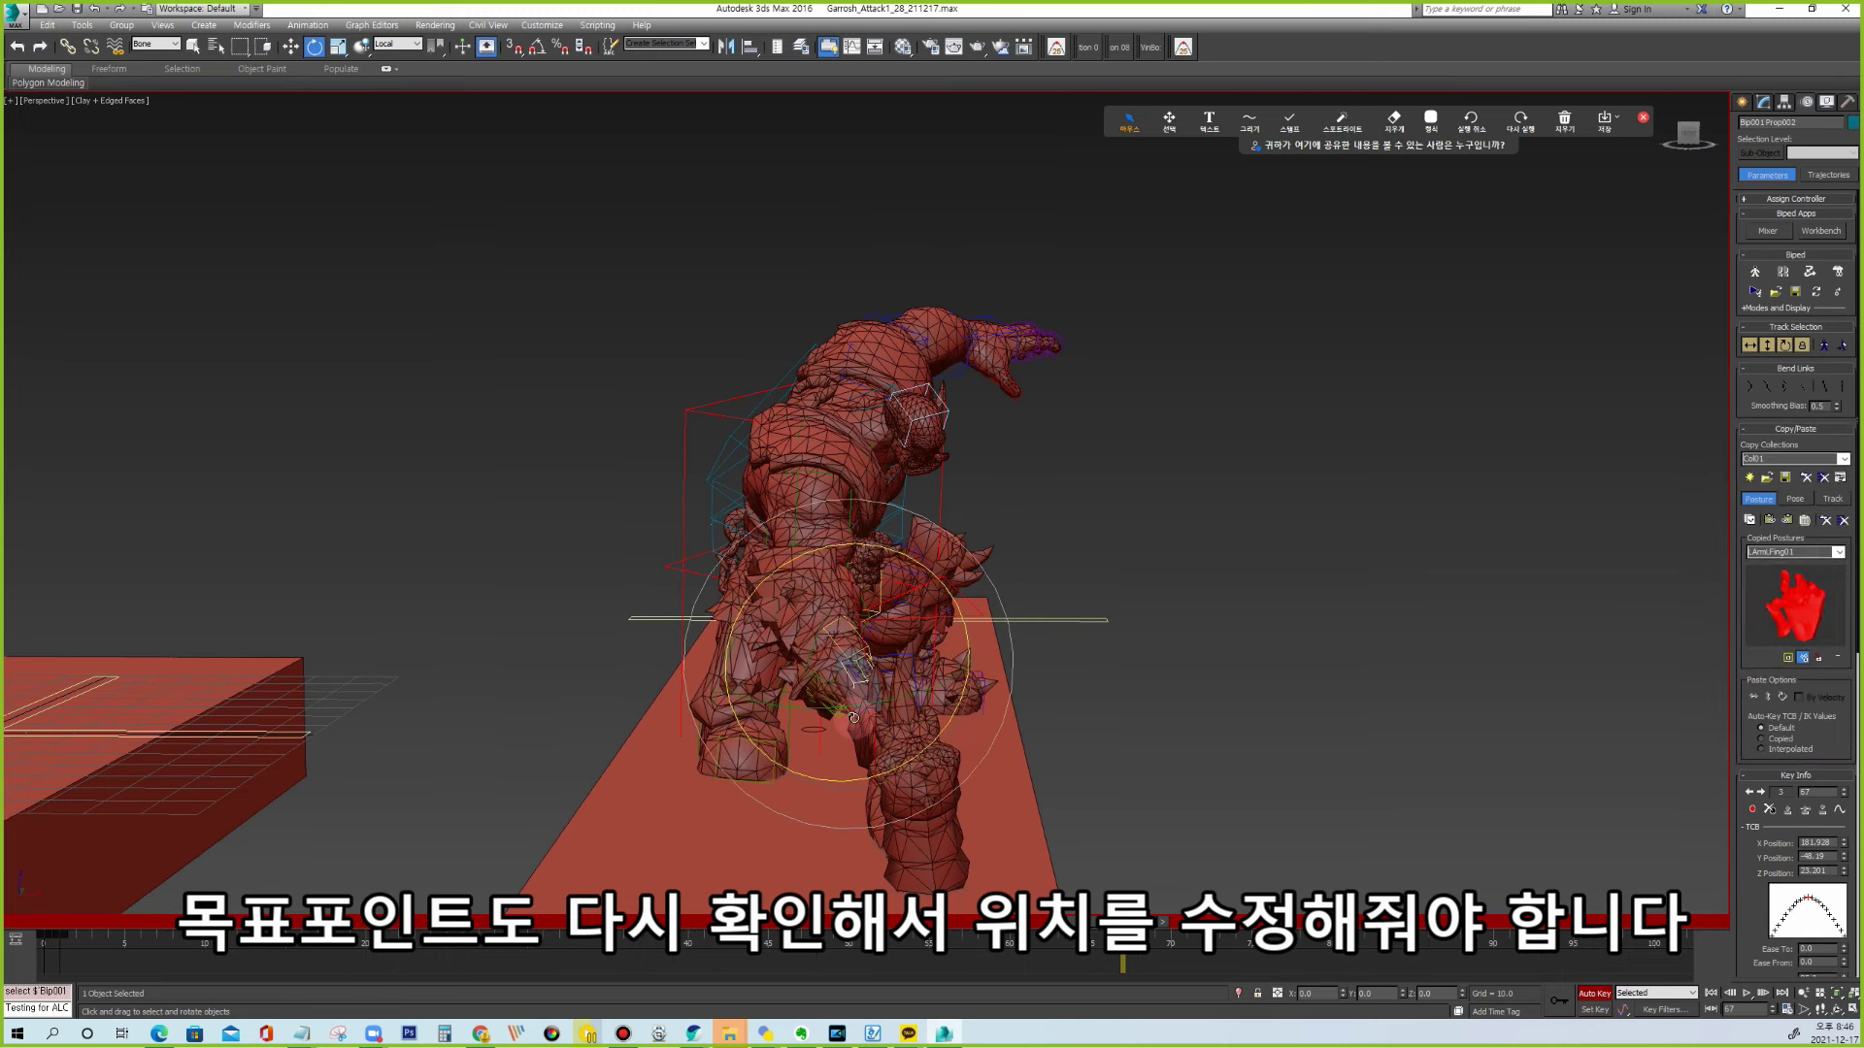
{"action": "mouse_move", "coordinate": [843, 706]}
{"action": "left_mouse_down"}
{"action": "mouse_move", "coordinate": [894, 550]}
{"action": "mouse_move", "coordinate": [981, 470]}
{"action": "left_mouse_up"}
{"action": "middle_click_drag", "start_coordinate": [982, 470], "coordinate": [919, 479], "text": "alt"}
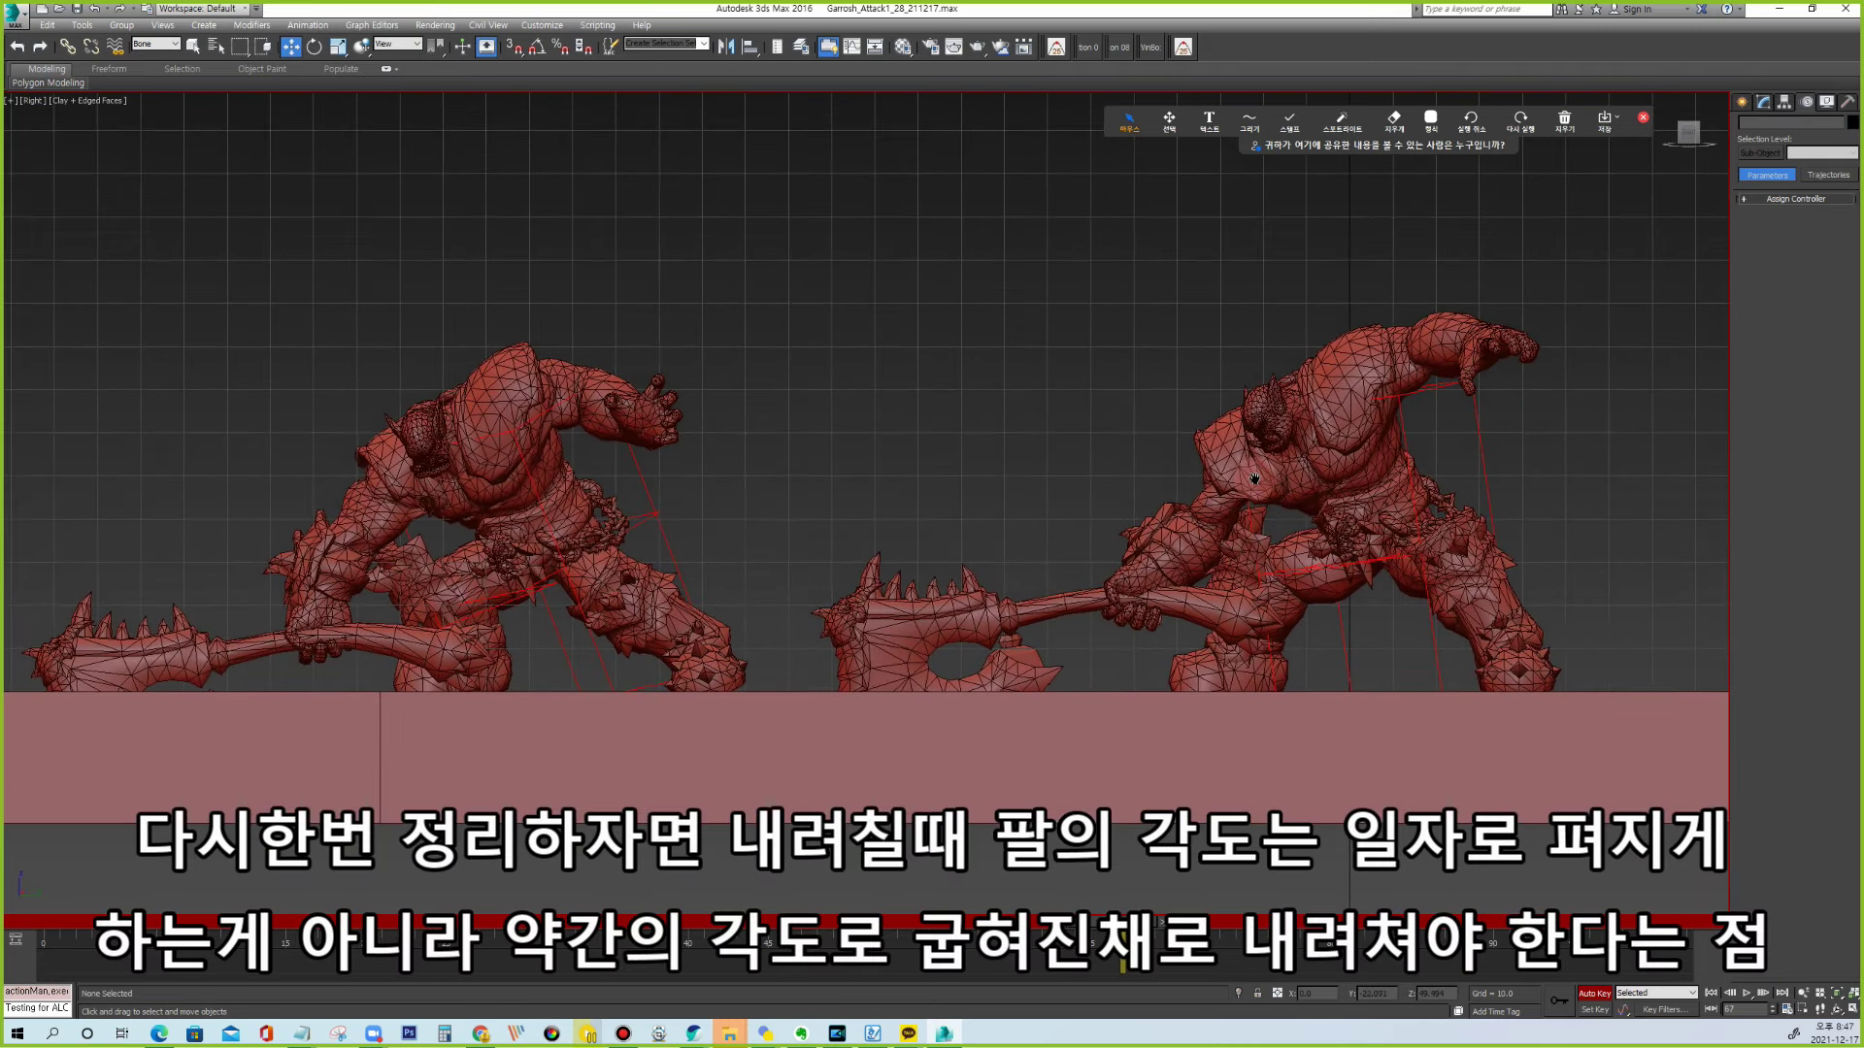
Sketch overlay curves along both characters' arms and straight lines along their torsos and legs.
{"action": "left_click", "coordinate": [1237, 114]}
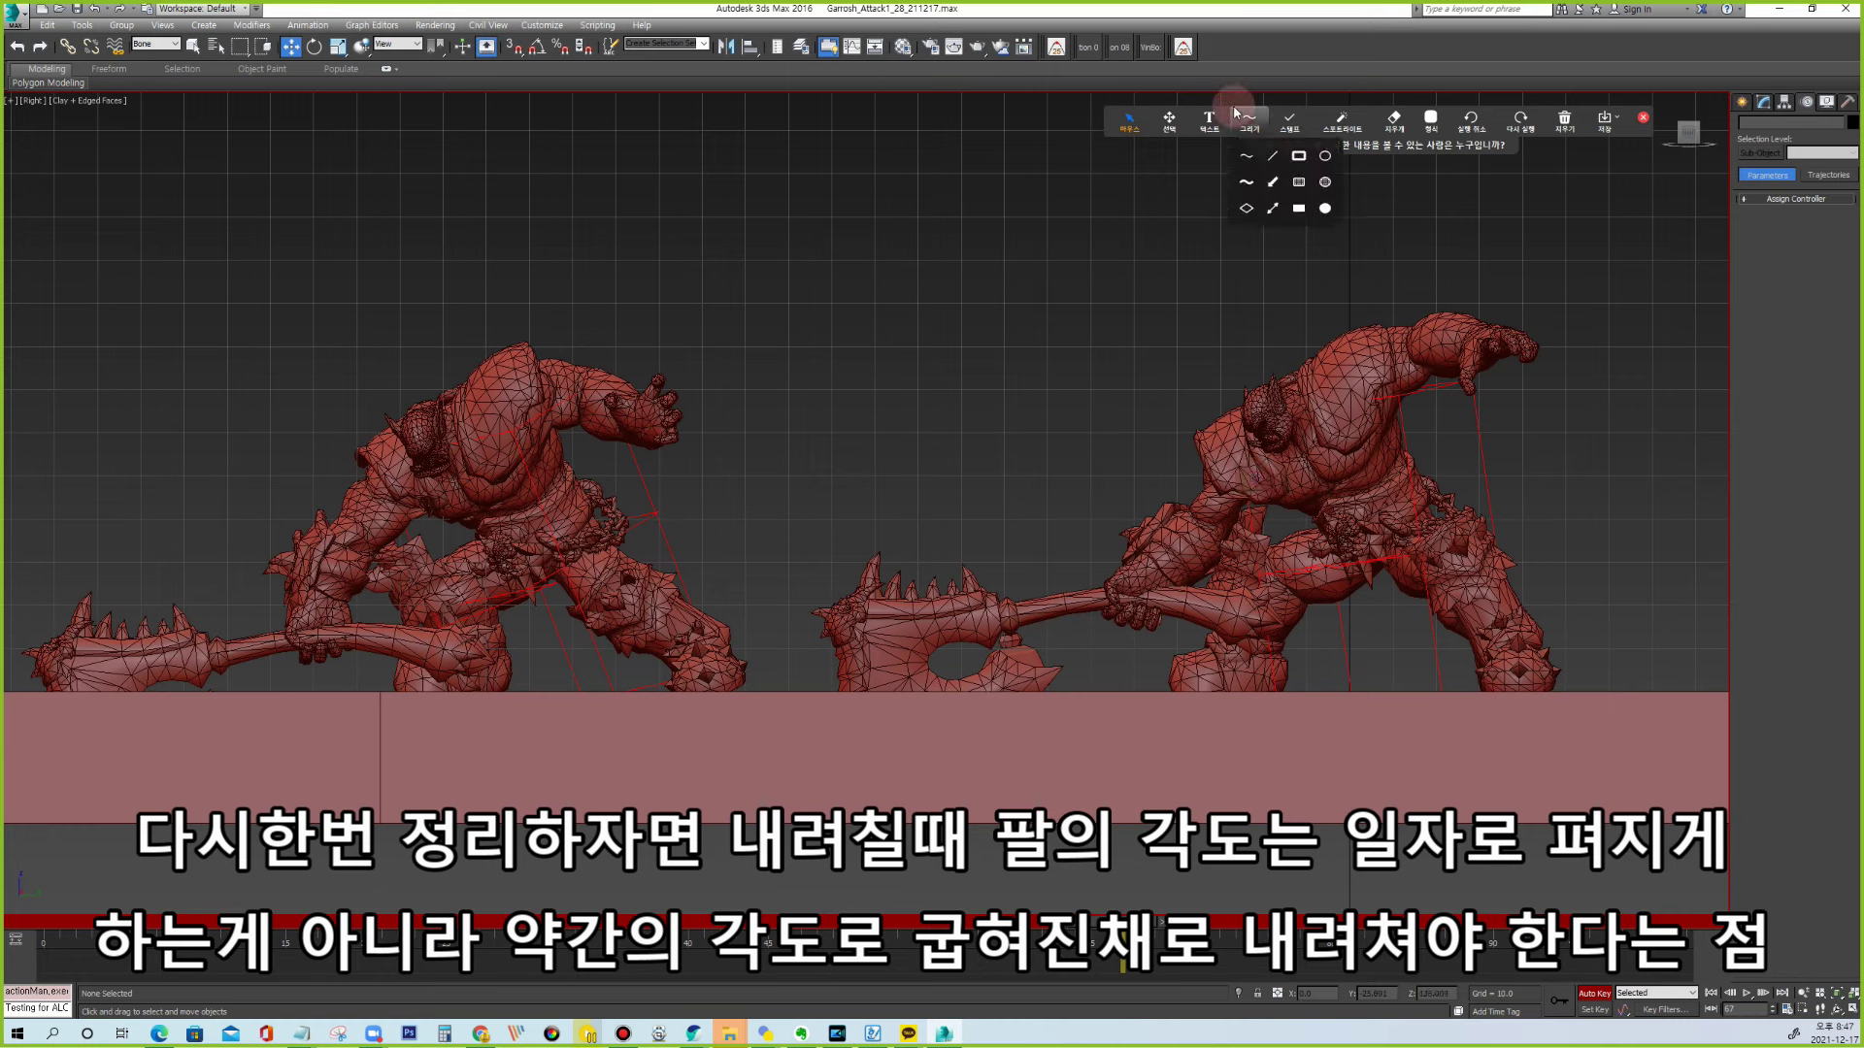
{"action": "left_click_drag", "start_coordinate": [1218, 413], "coordinate": [1148, 575]}
{"action": "left_click_drag", "start_coordinate": [389, 460], "coordinate": [312, 629]}
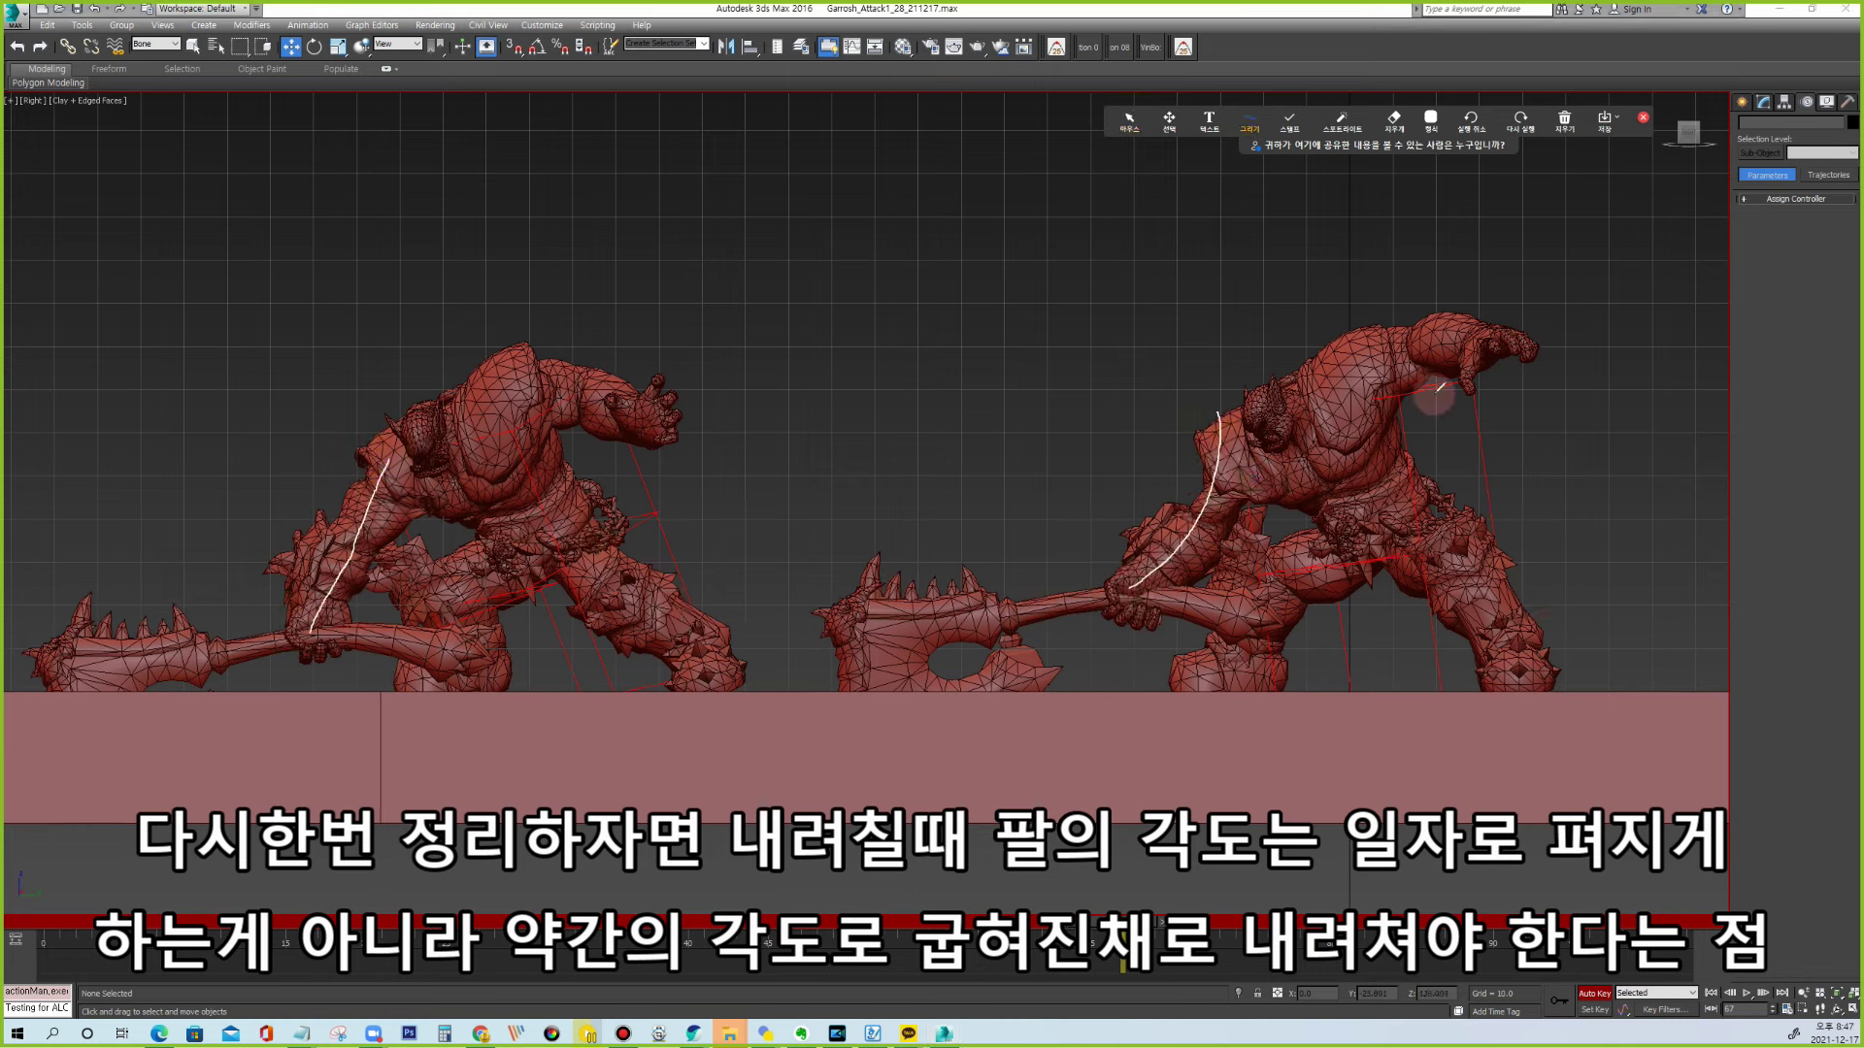
{"action": "left_click", "coordinate": [1249, 118]}
{"action": "left_click", "coordinate": [1262, 161]}
{"action": "left_click_drag", "start_coordinate": [1341, 283], "coordinate": [1349, 635]}
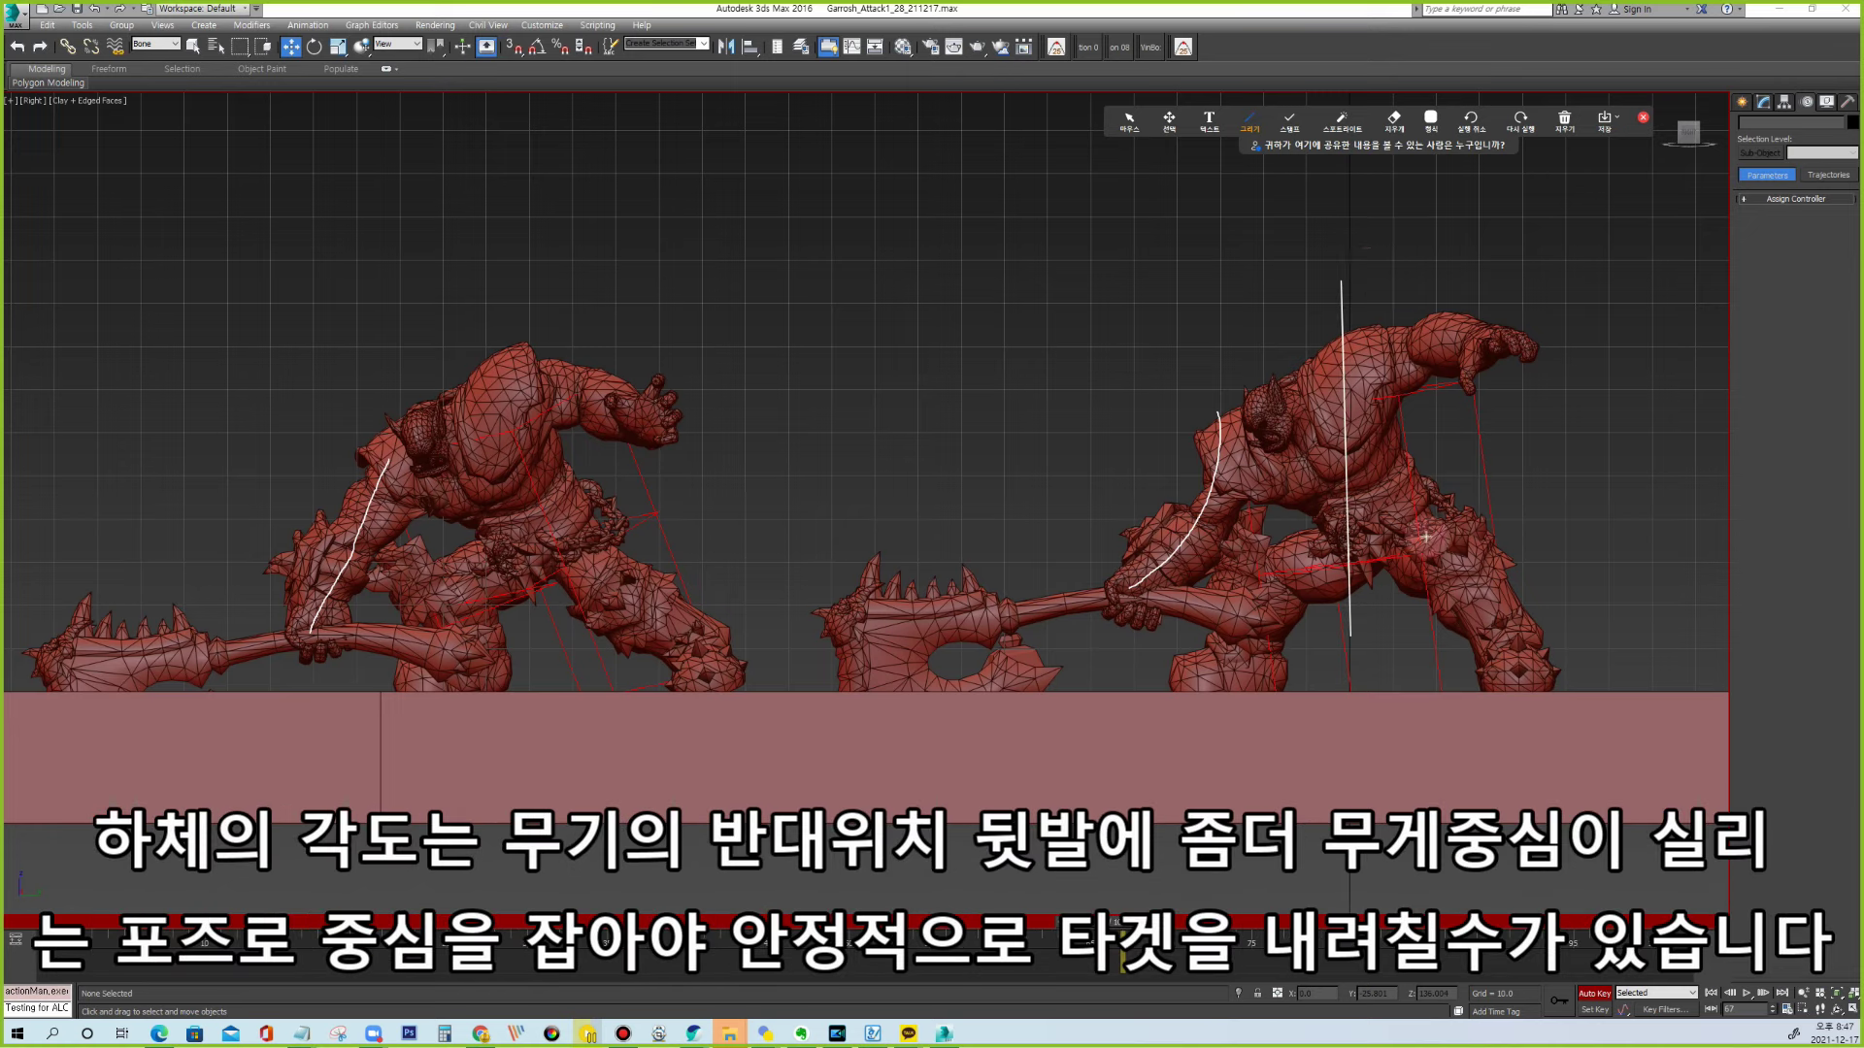
{"action": "mouse_move", "coordinate": [1364, 541]}
{"action": "left_mouse_down"}
{"action": "mouse_move", "coordinate": [1275, 580]}
{"action": "mouse_move", "coordinate": [1228, 674]}
{"action": "mouse_move", "coordinate": [1466, 558]}
{"action": "mouse_move", "coordinate": [1513, 653]}
{"action": "left_mouse_up"}
{"action": "mouse_move", "coordinate": [461, 367]}
{"action": "left_mouse_down"}
{"action": "mouse_move", "coordinate": [525, 532]}
{"action": "mouse_move", "coordinate": [411, 578]}
{"action": "mouse_move", "coordinate": [466, 648]}
{"action": "left_mouse_up"}
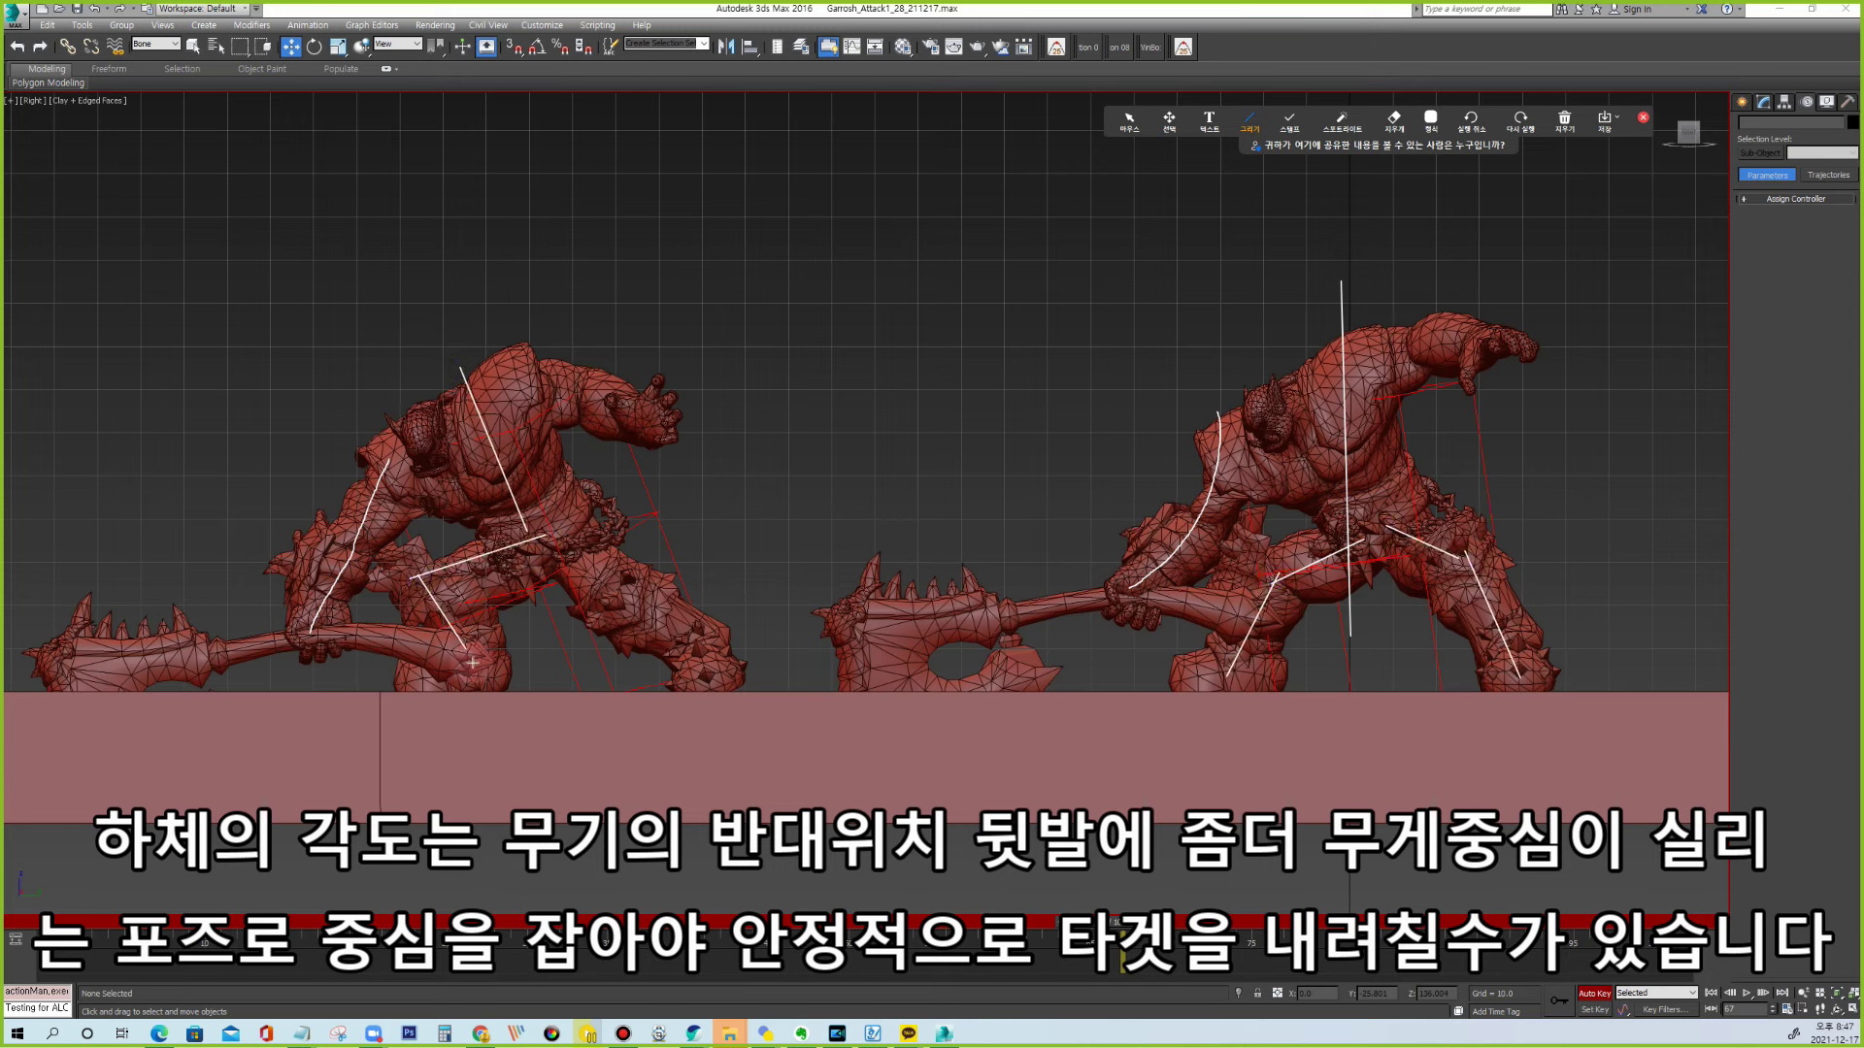
Clear the annotations, switch to the Back view, and mark the left character's stance width.
{"action": "left_click", "coordinate": [1129, 120]}
{"action": "left_click", "coordinate": [1564, 119]}
{"action": "key", "text": "k"}
{"action": "middle_click_drag", "start_coordinate": [818, 637], "coordinate": [892, 662]}
{"action": "left_click", "coordinate": [1250, 119]}
{"action": "left_click_drag", "start_coordinate": [390, 687], "coordinate": [556, 688]}
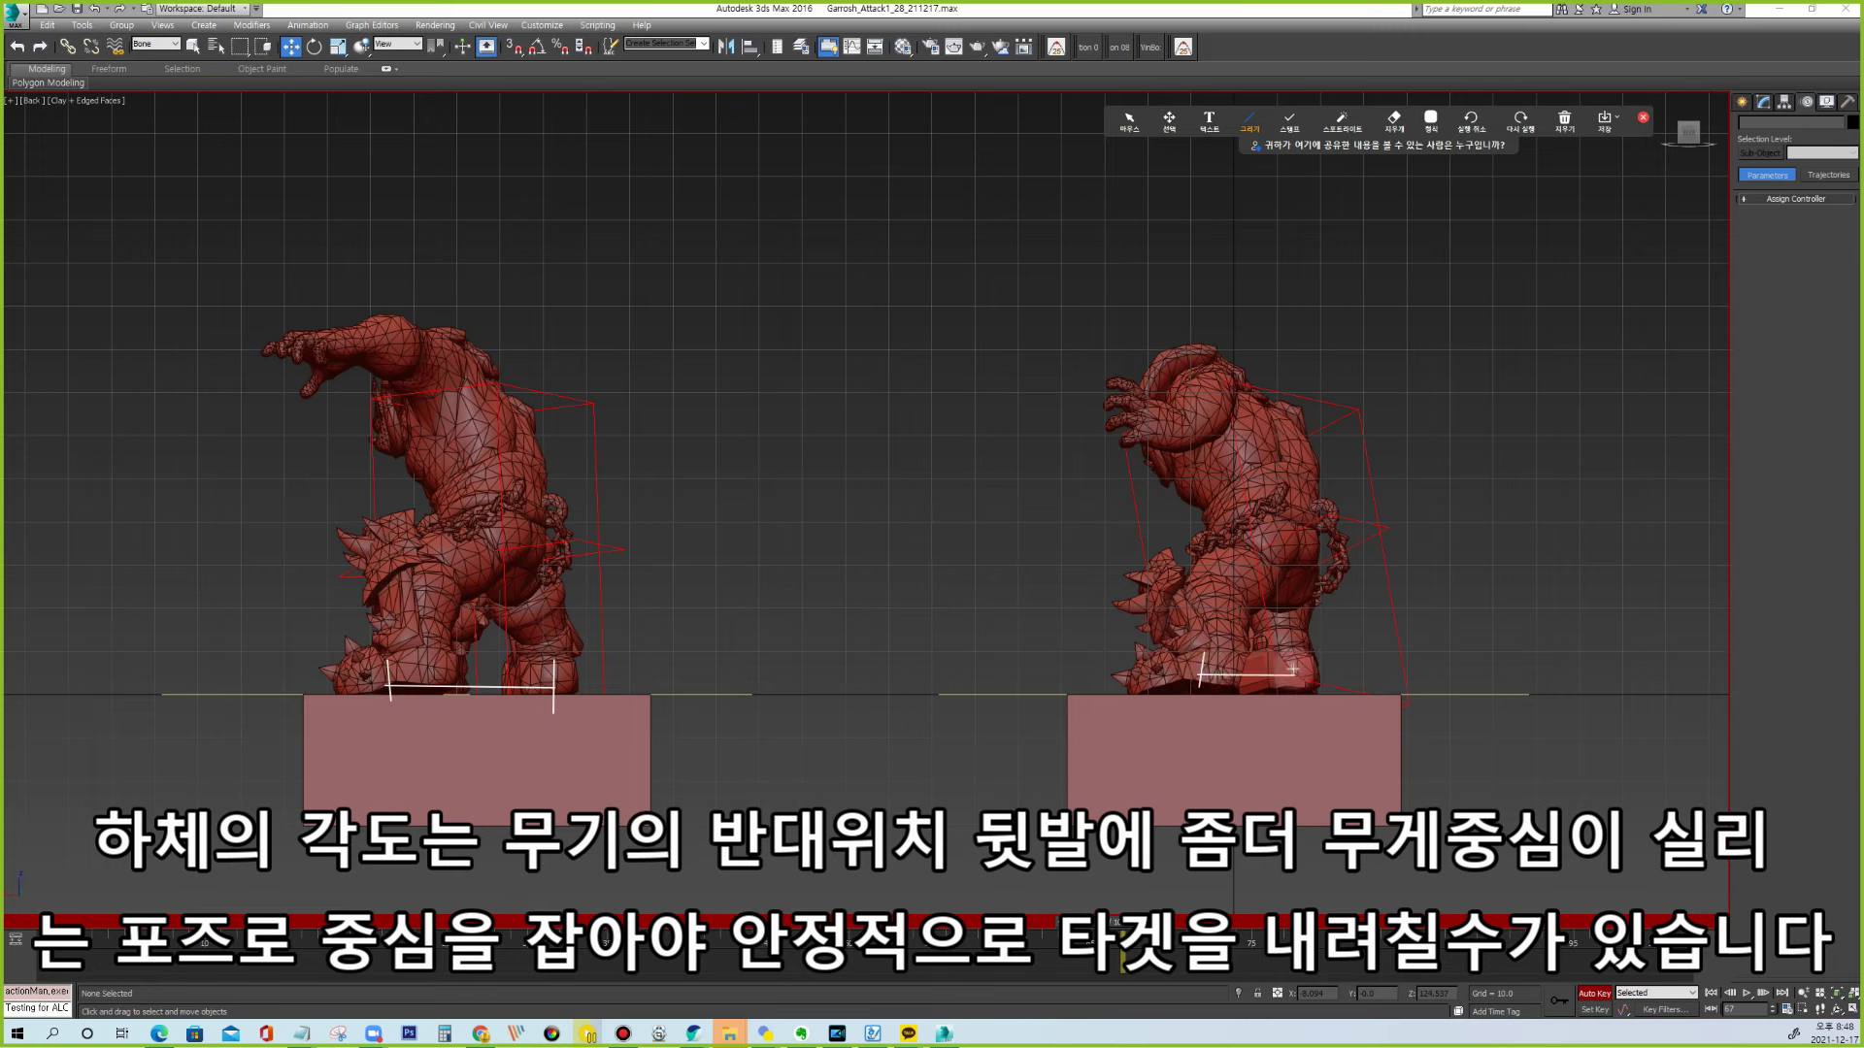
Mark the right brute's stance width and circle both characters' raised arms from behind.
{"action": "left_click_drag", "start_coordinate": [1293, 670], "coordinate": [1299, 701]}
{"action": "left_click", "coordinate": [1125, 129]}
{"action": "left_click", "coordinate": [1249, 119]}
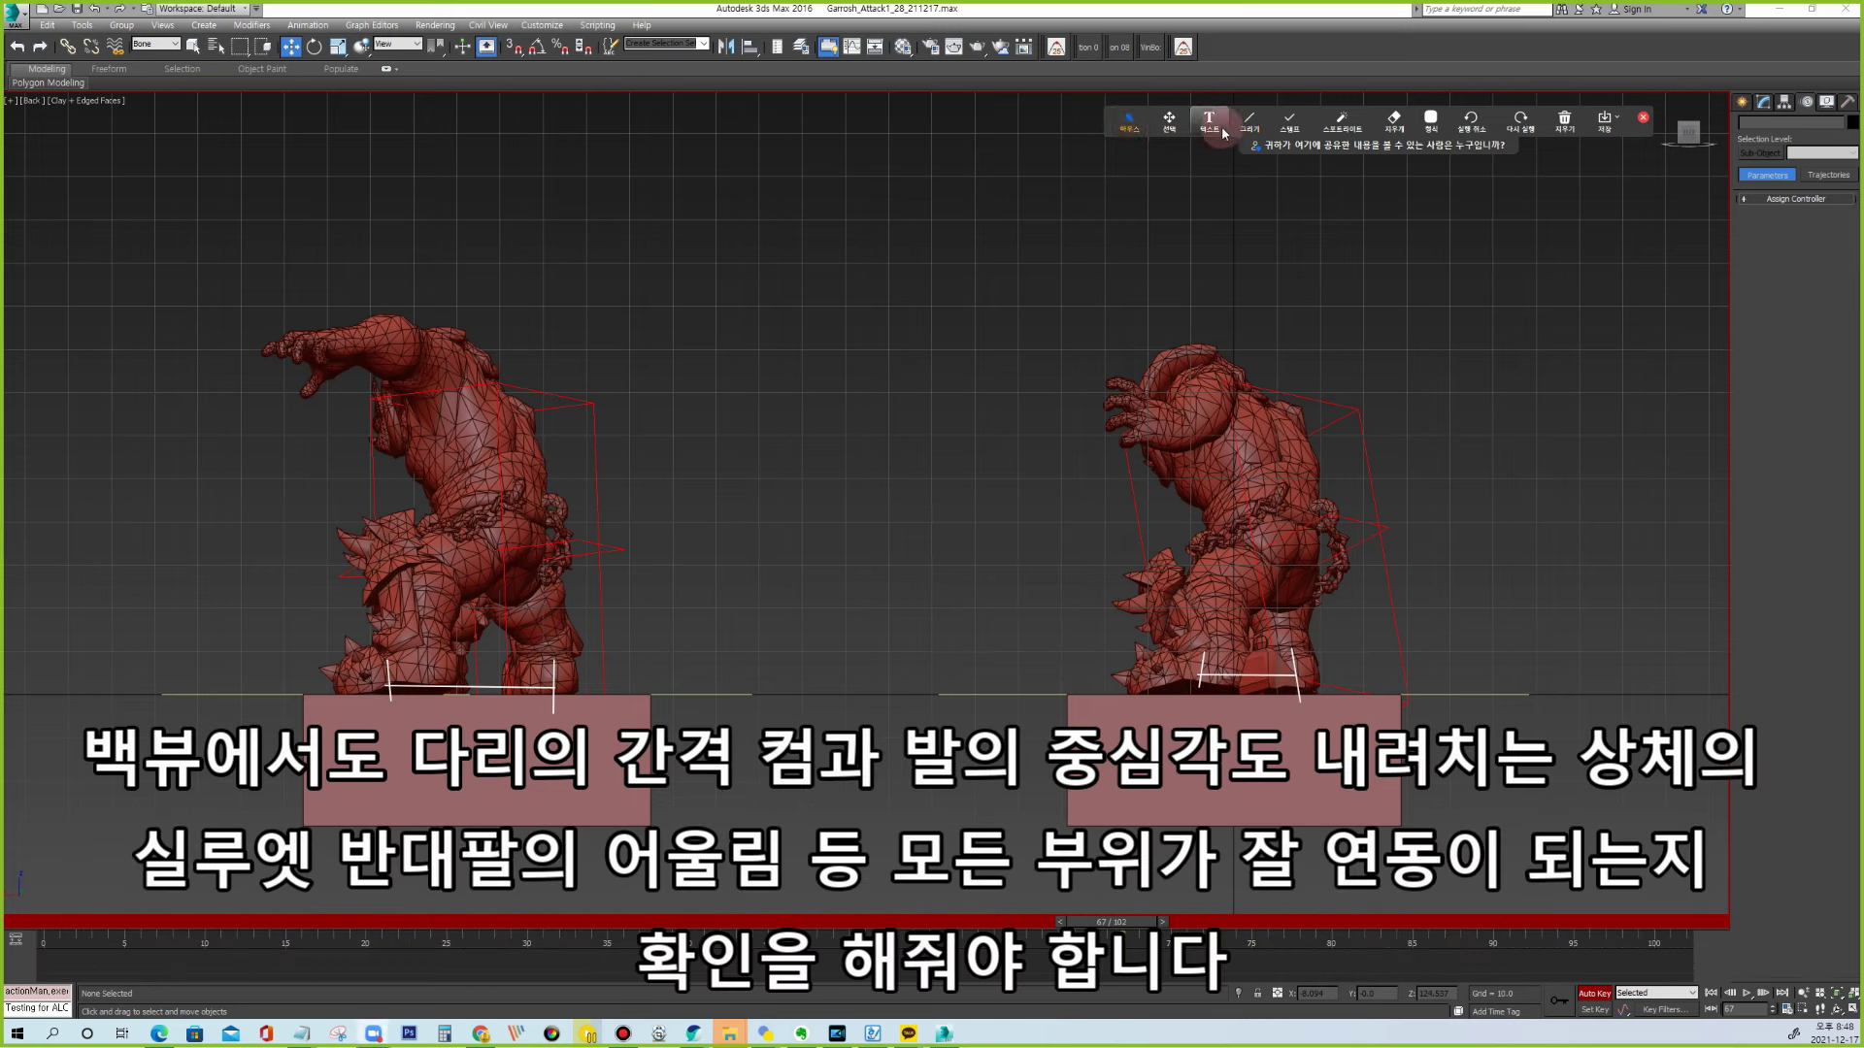
{"action": "mouse_move", "coordinate": [1196, 456]}
{"action": "left_mouse_down"}
{"action": "mouse_move", "coordinate": [1165, 485]}
{"action": "mouse_move", "coordinate": [1183, 357]}
{"action": "mouse_move", "coordinate": [1196, 466]}
{"action": "left_mouse_up"}
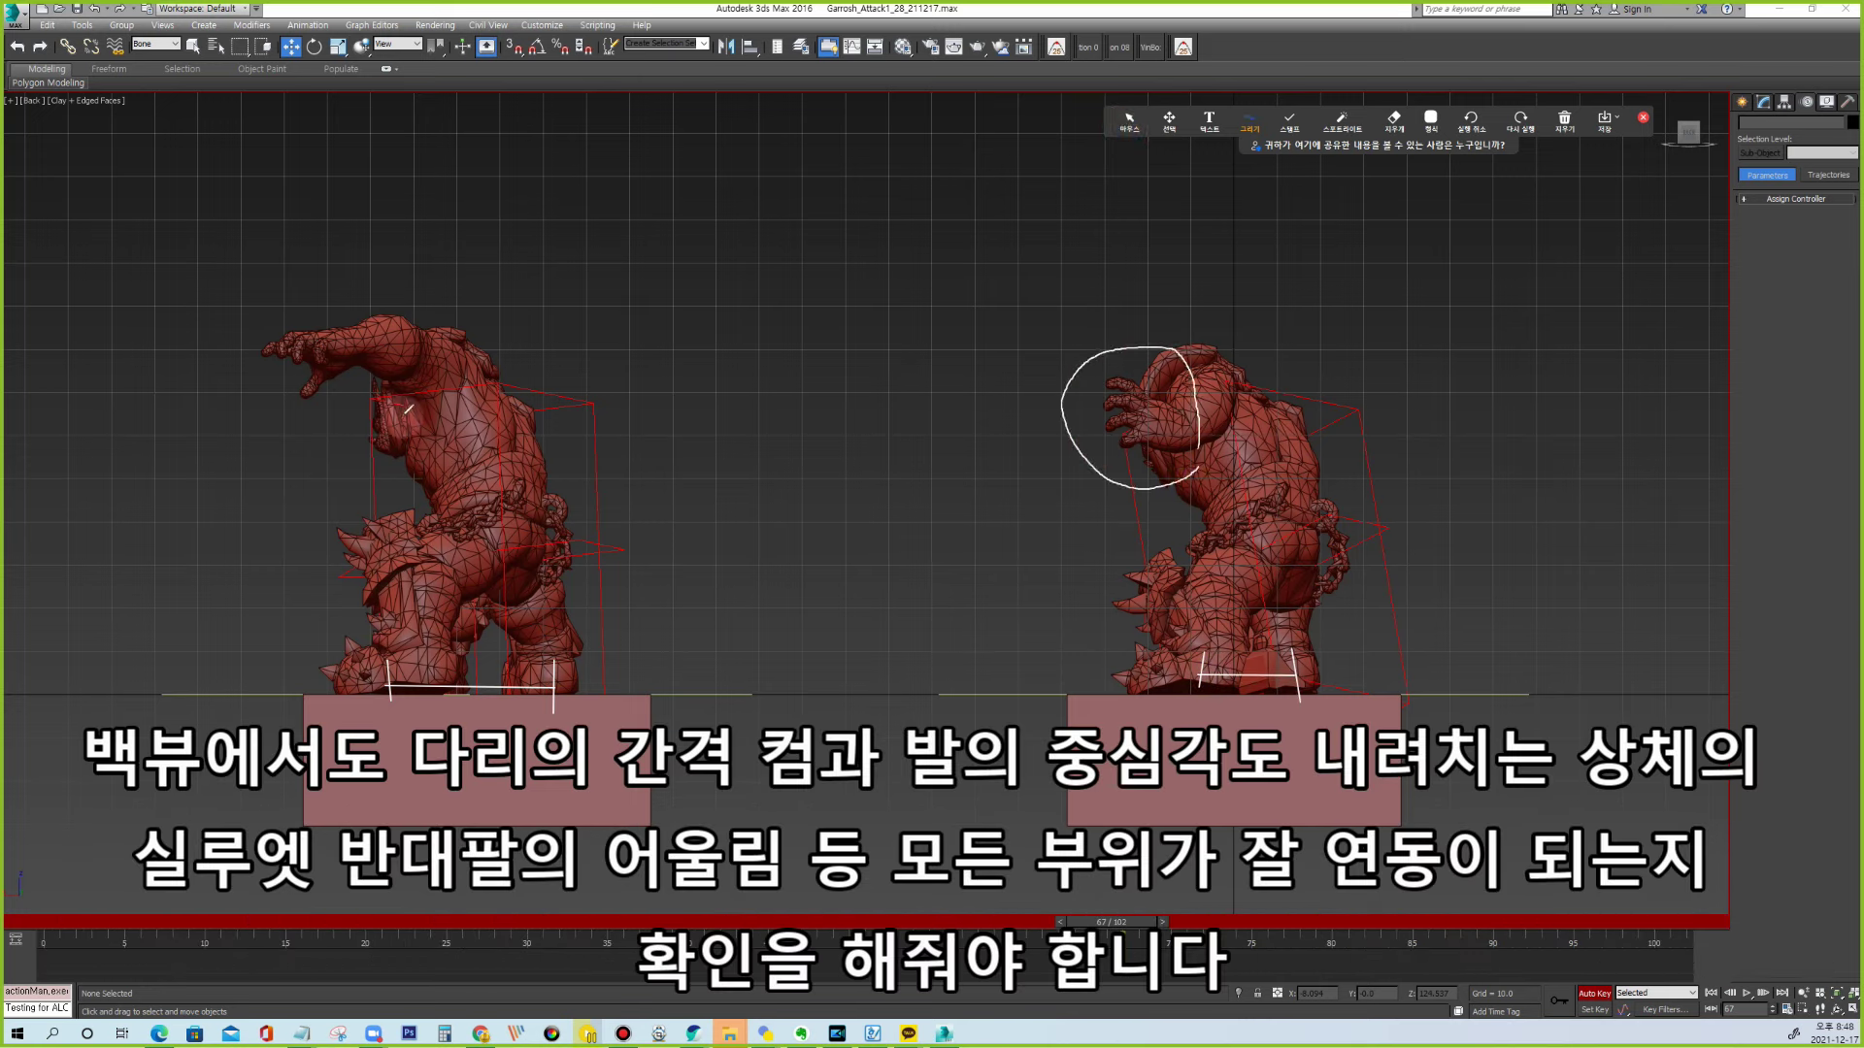
{"action": "left_click_drag", "start_coordinate": [417, 396], "coordinate": [425, 390]}
{"action": "left_click", "coordinate": [1129, 121]}
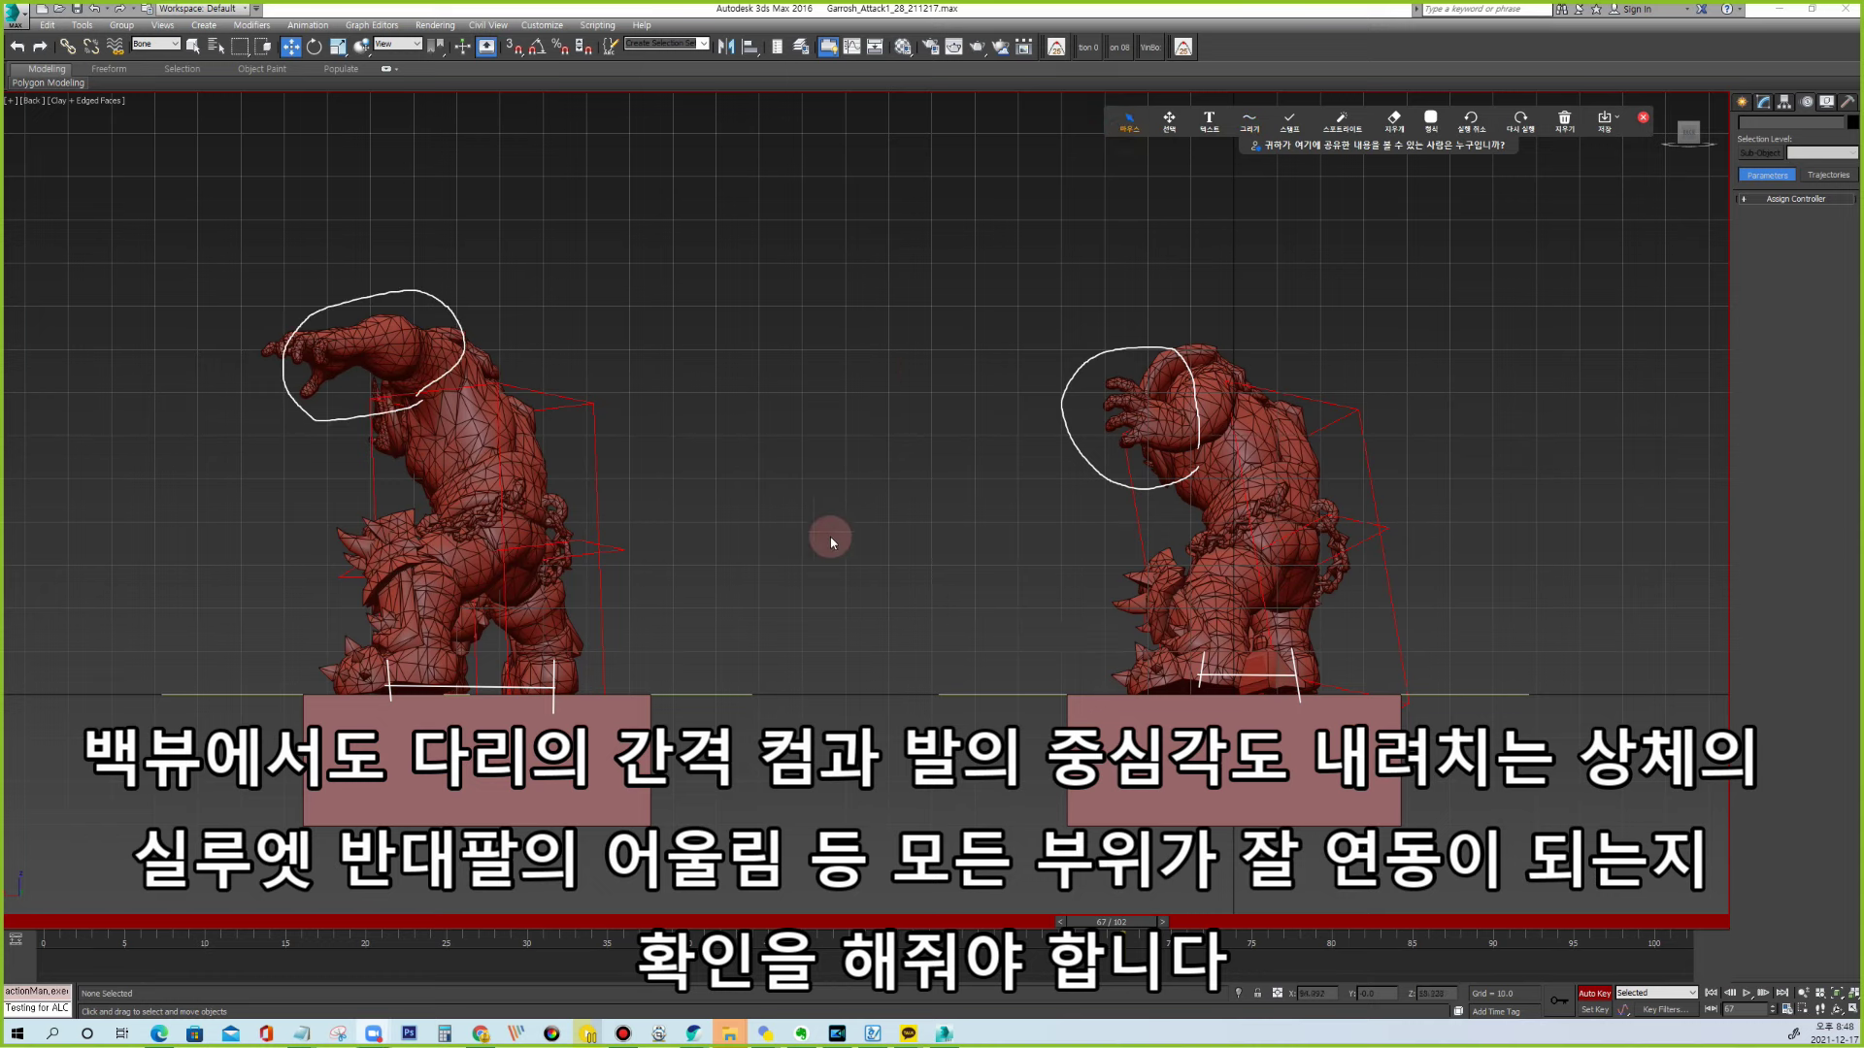
In a zoomed-out Left view, trace both brutes' striking arms with white lines to compare angles.
{"action": "key", "text": "l"}
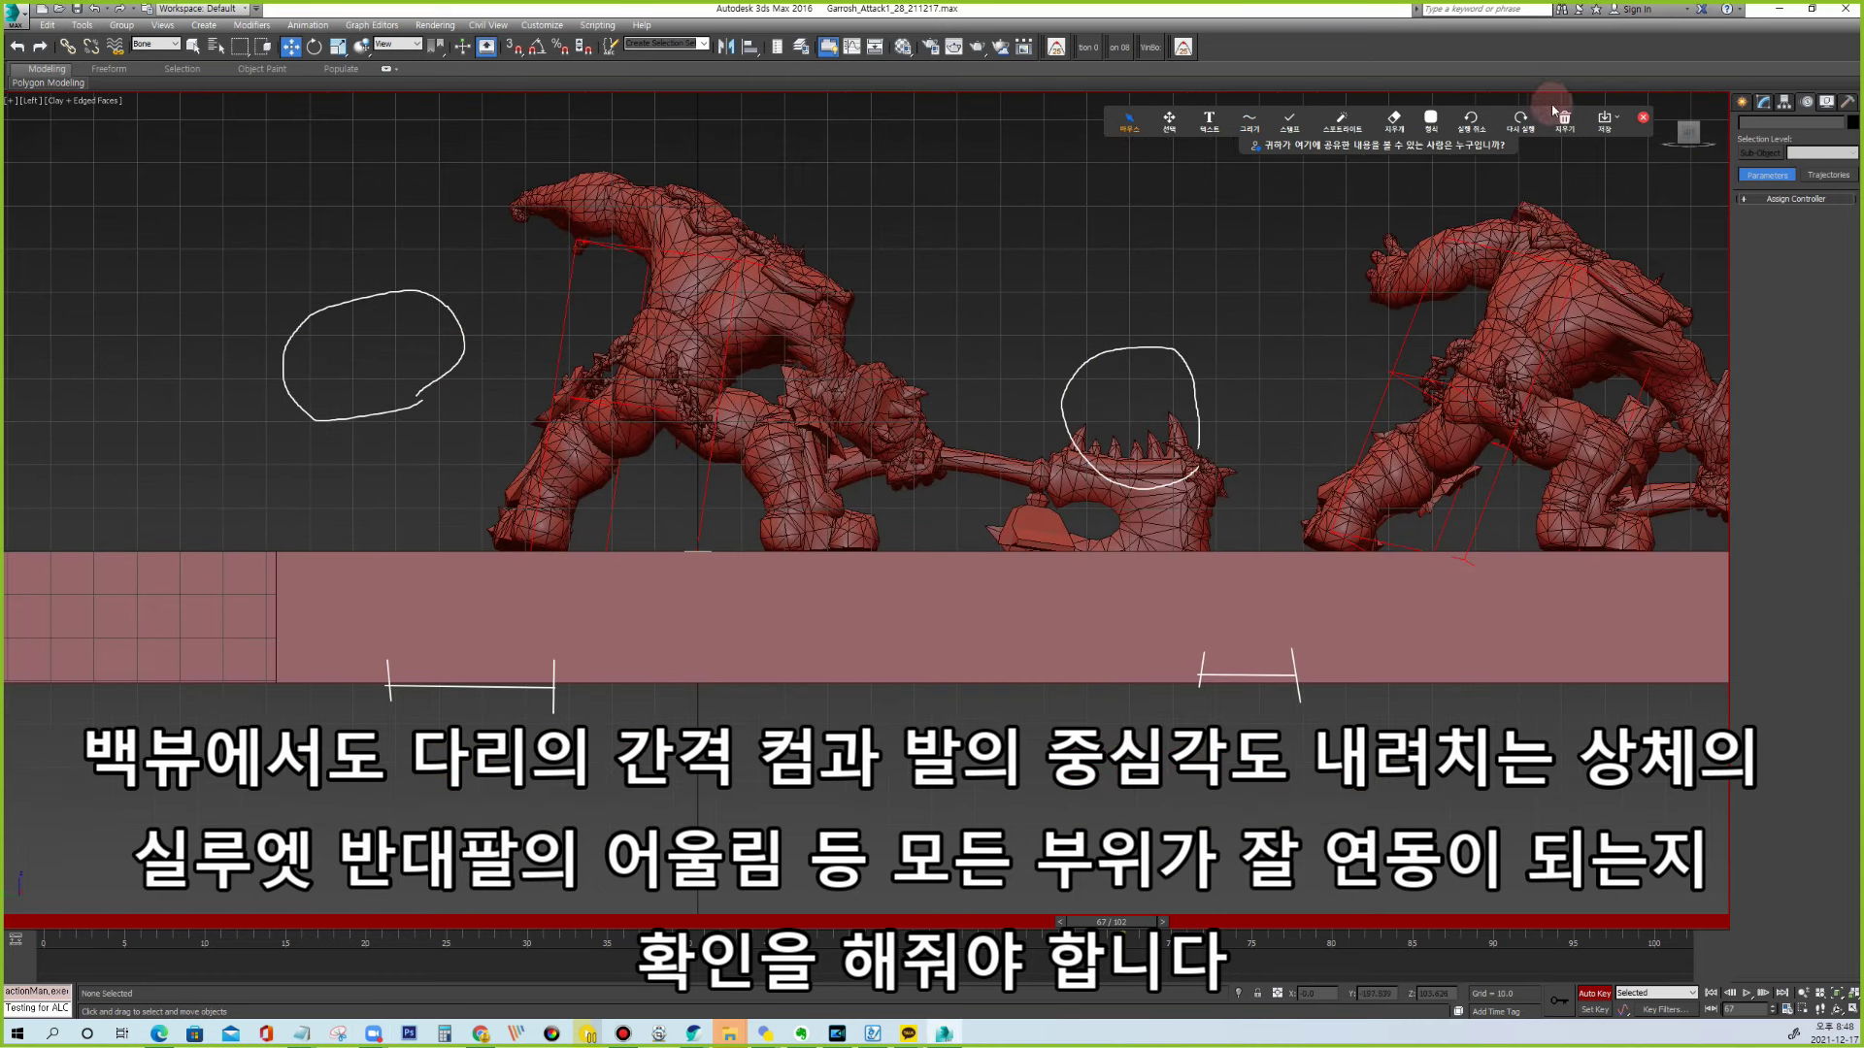
{"action": "scroll", "coordinate": [832, 499], "scroll_direction": "down", "scroll_amount": 3}
{"action": "scroll", "coordinate": [773, 499], "scroll_direction": "down", "scroll_amount": 2}
{"action": "scroll", "coordinate": [894, 417], "scroll_direction": "down", "scroll_amount": 2}
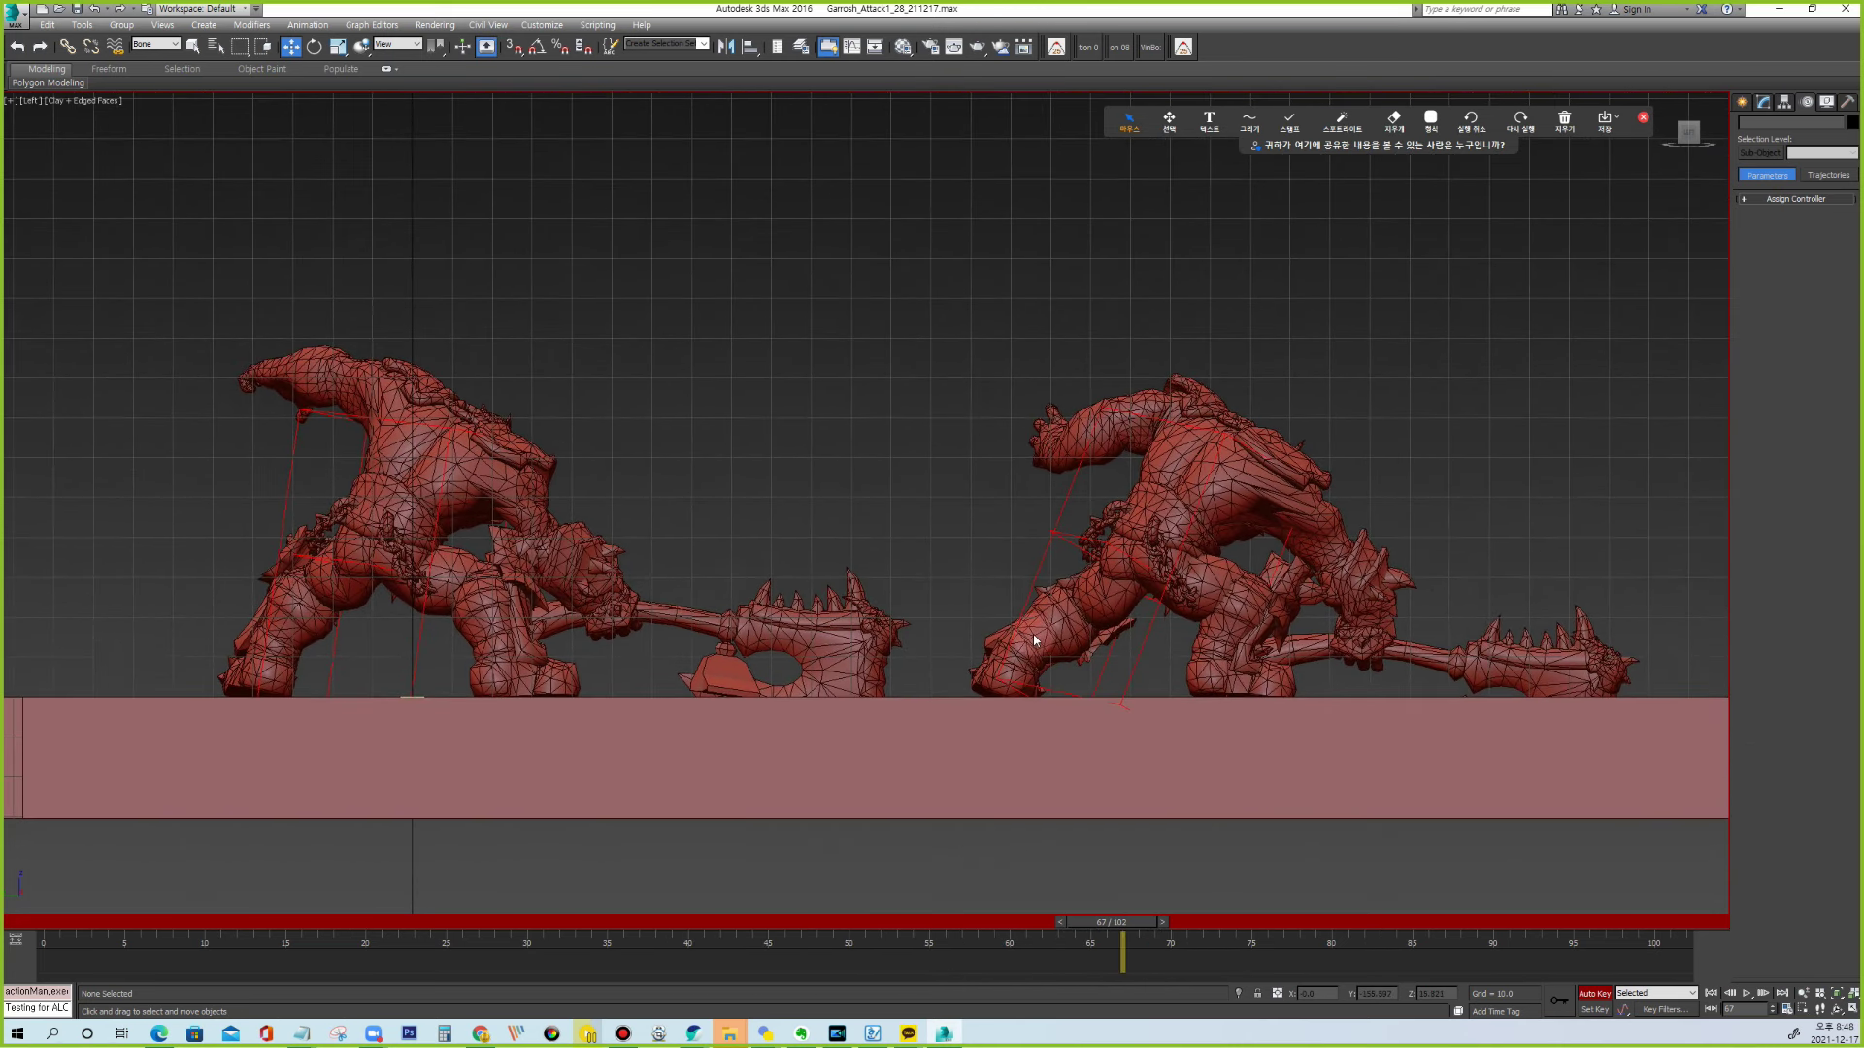
{"action": "left_click", "coordinate": [1250, 118]}
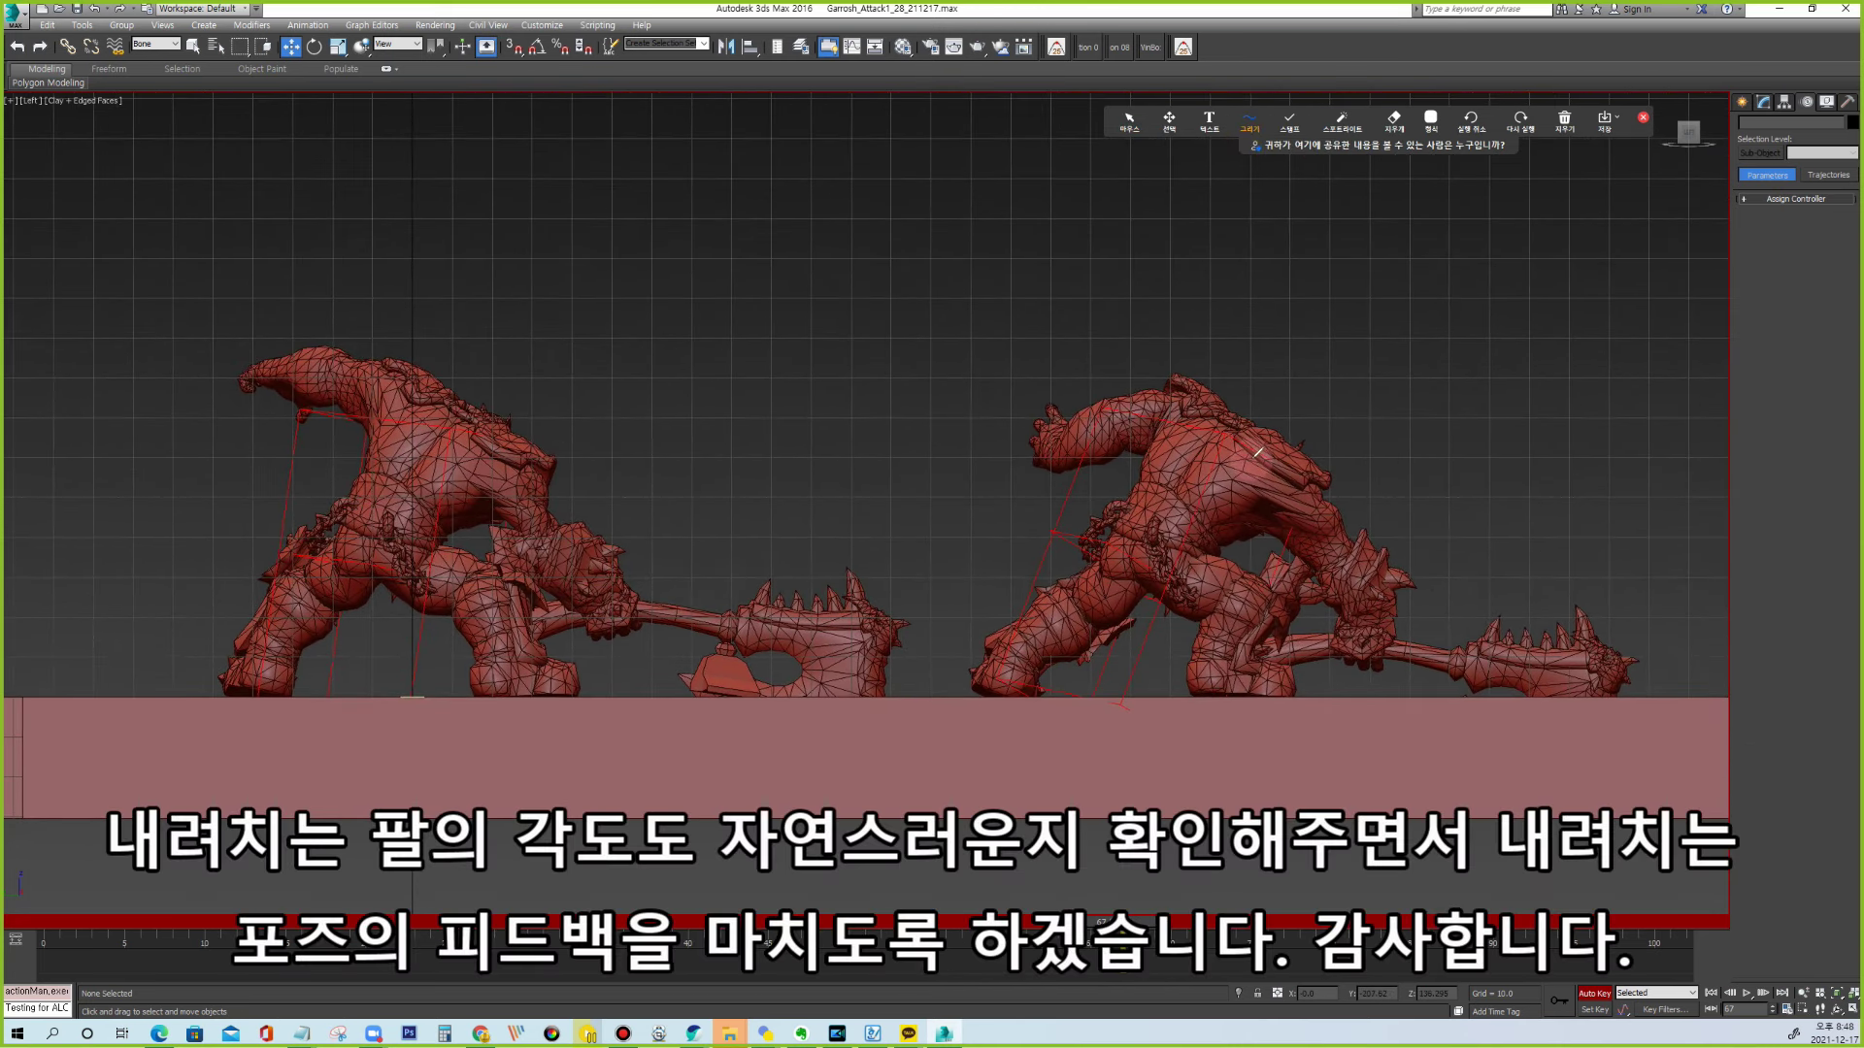
{"action": "mouse_move", "coordinate": [1258, 472]}
{"action": "left_mouse_down"}
{"action": "mouse_move", "coordinate": [1364, 604]}
{"action": "mouse_move", "coordinate": [1376, 668]}
{"action": "left_mouse_up"}
{"action": "left_click_drag", "start_coordinate": [532, 517], "coordinate": [617, 598]}
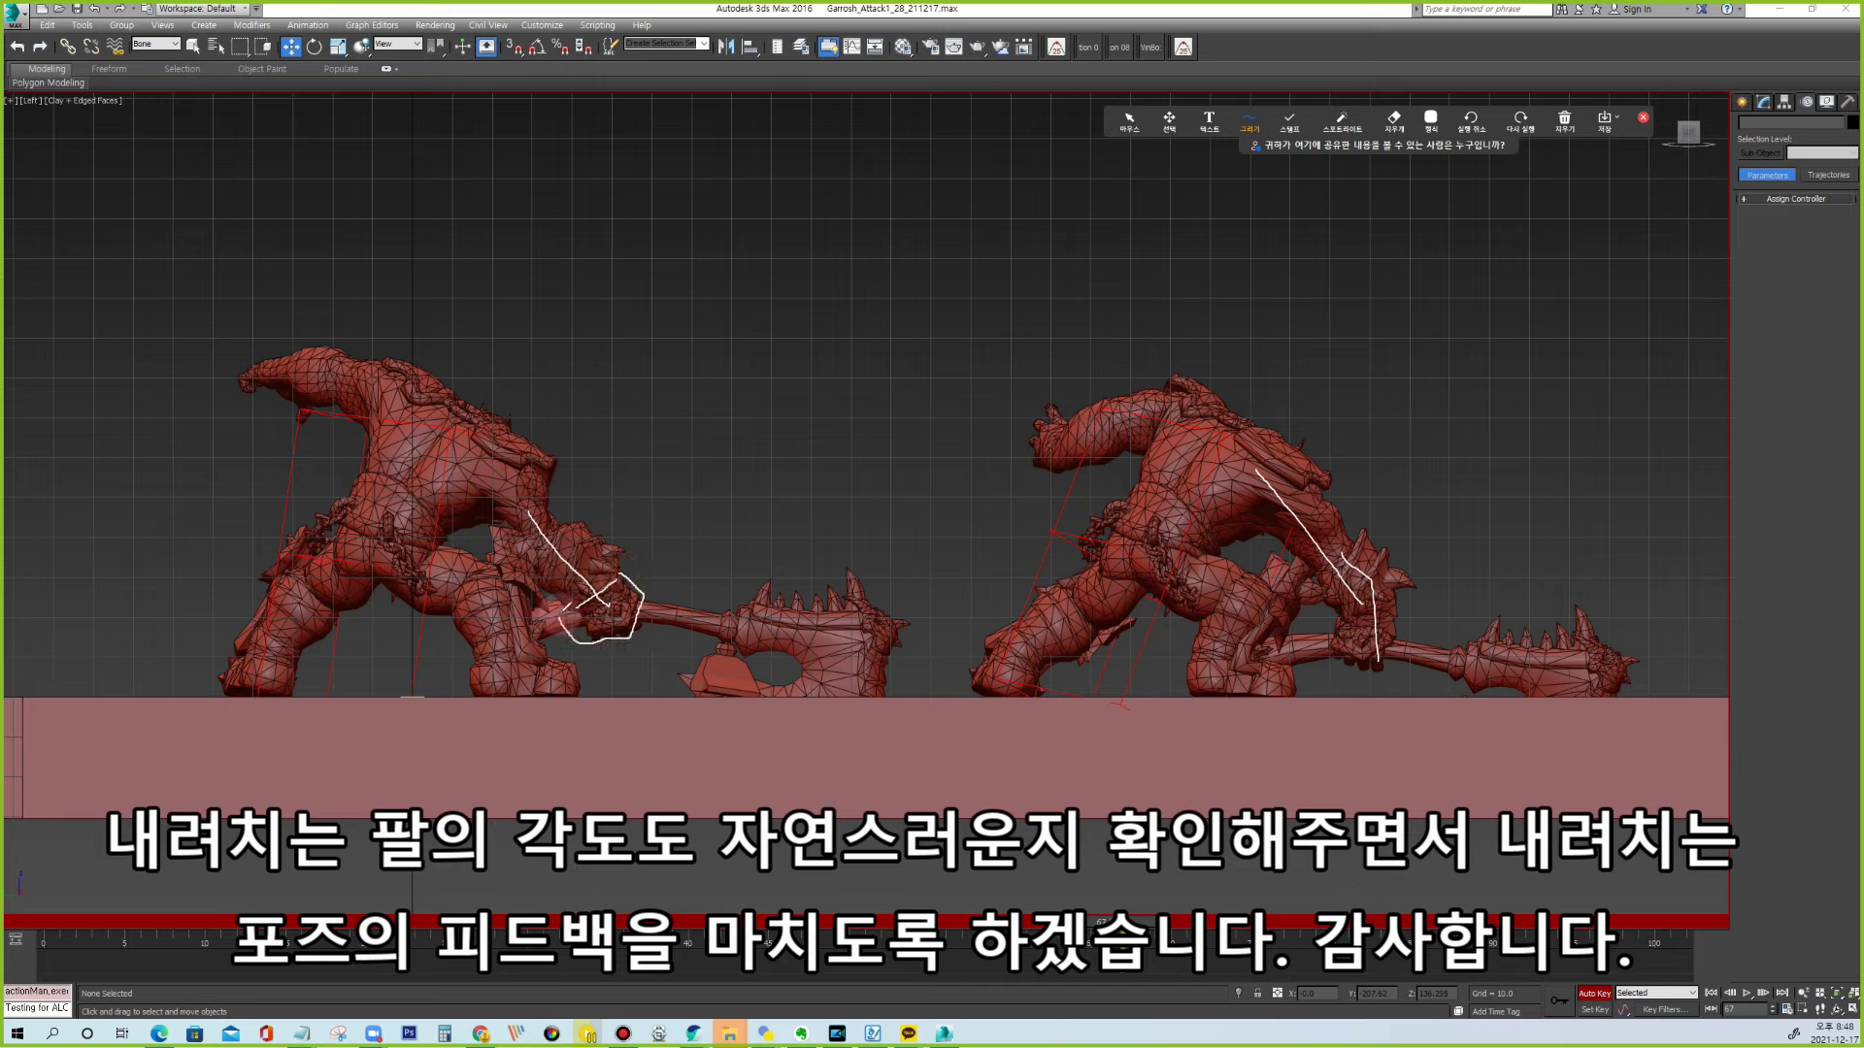
{"action": "left_click_drag", "start_coordinate": [558, 472], "coordinate": [619, 571]}
{"action": "left_click_drag", "start_coordinate": [489, 498], "coordinate": [573, 607]}
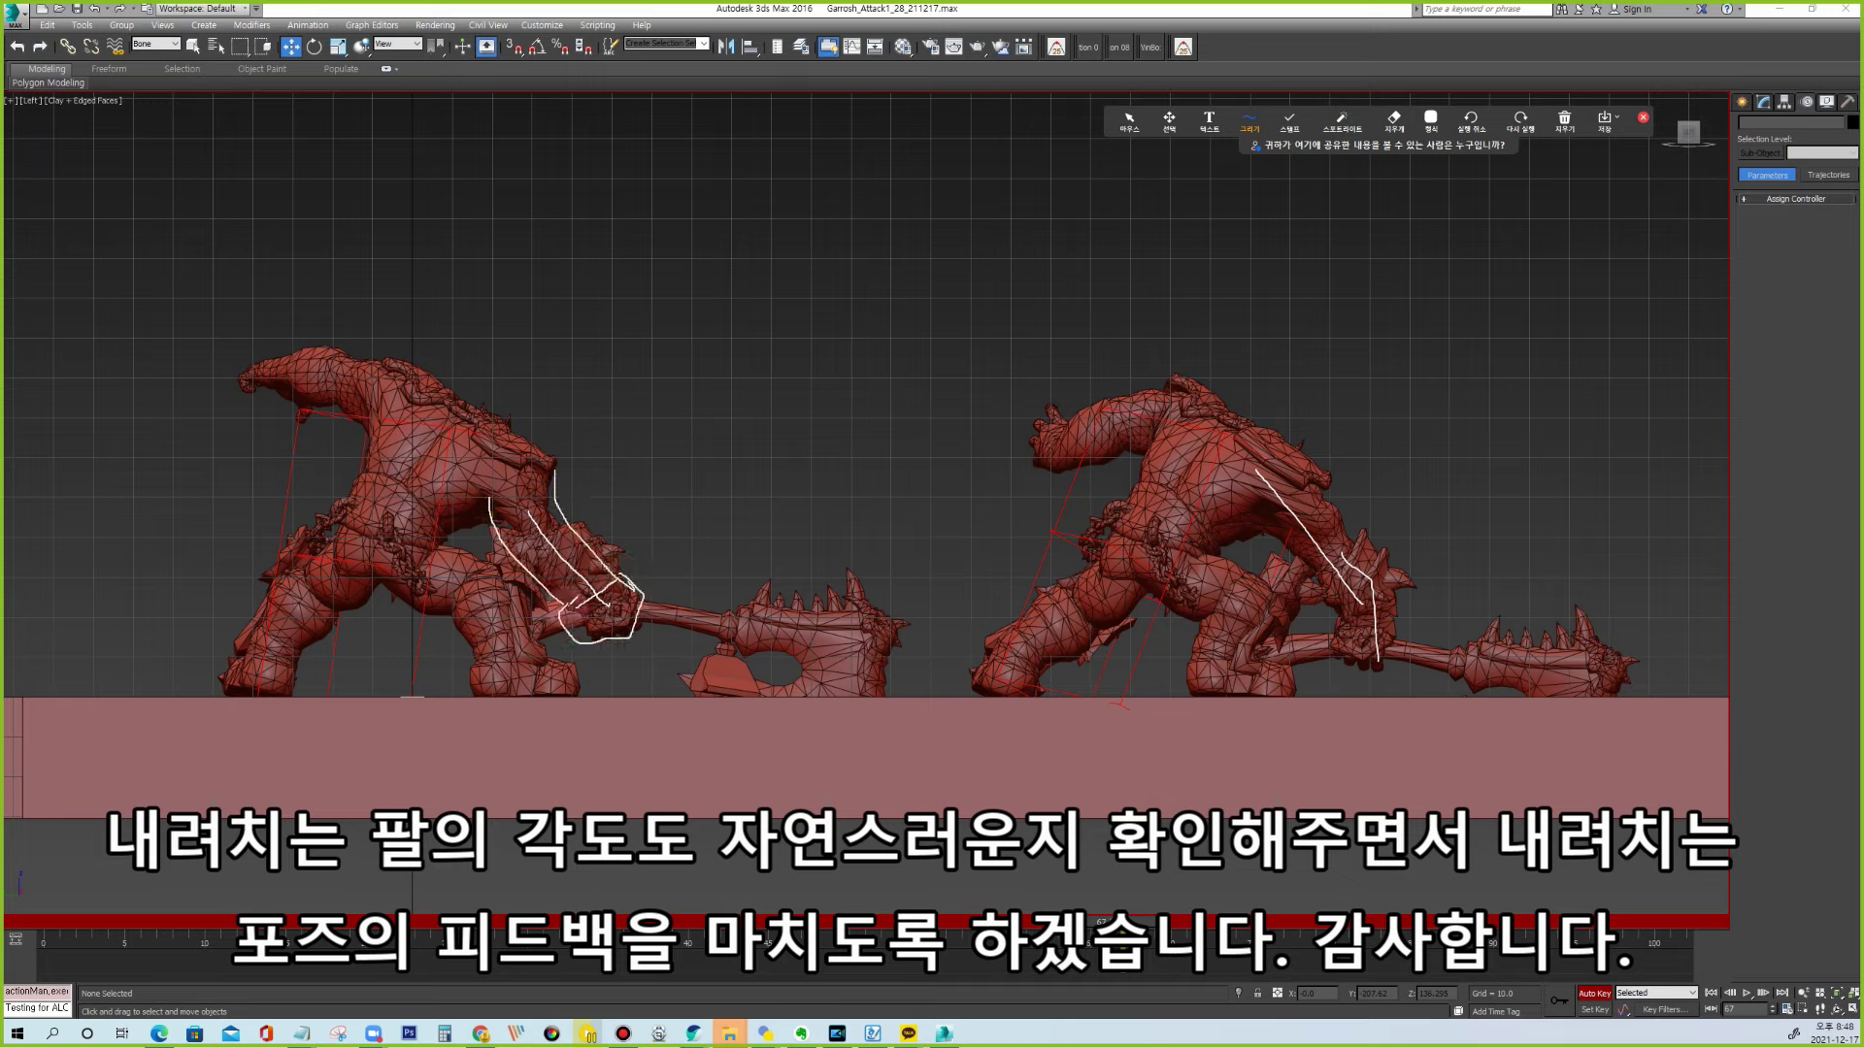